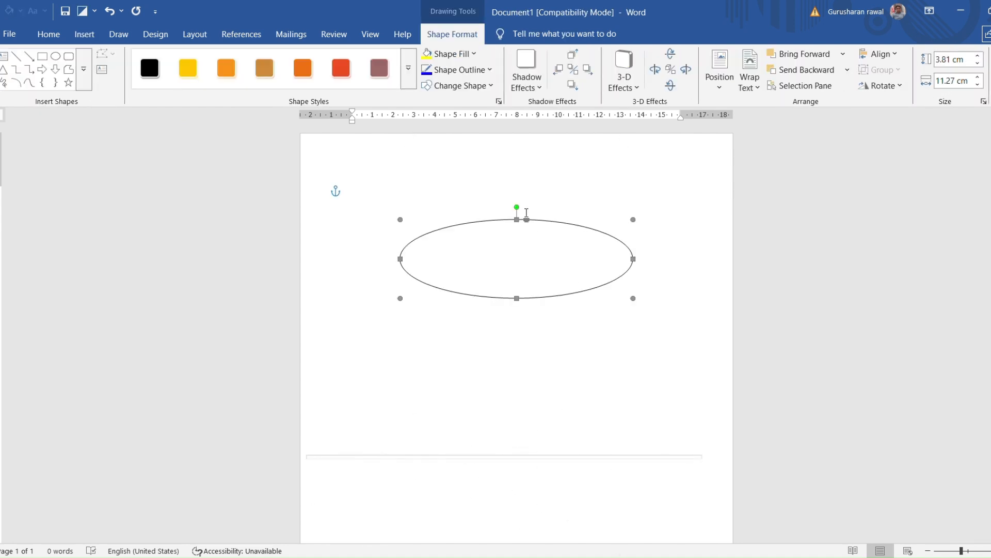
Reshape the ellipse into a near-circle about 8.01 cm high and 8.92 cm wide, placed near the page's centre
drag(517, 220, 517, 116)
drag(494, 194, 477, 310)
scroll(477, 310, up, 3)
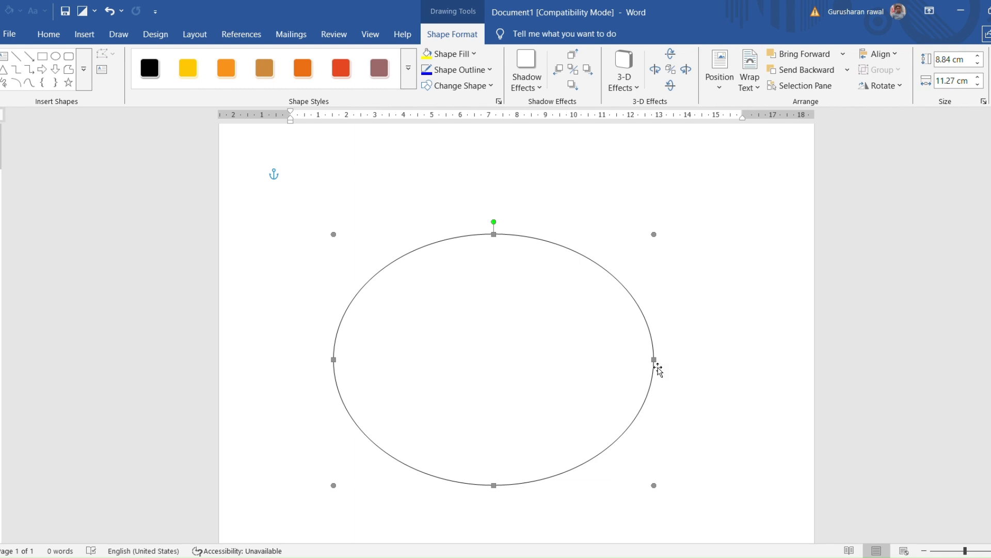
drag(642, 367, 608, 367)
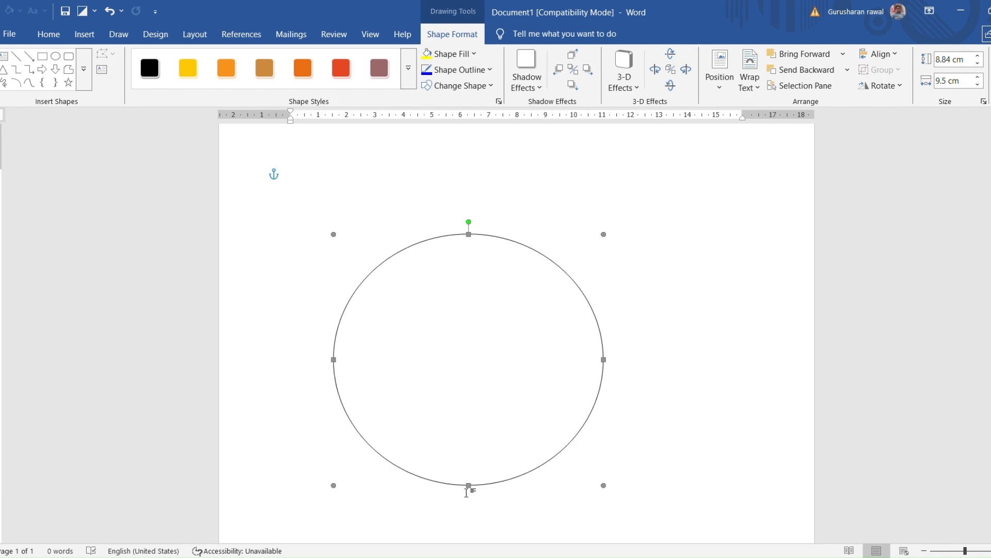
drag(471, 491, 469, 449)
drag(609, 330, 589, 338)
drag(511, 355, 541, 388)
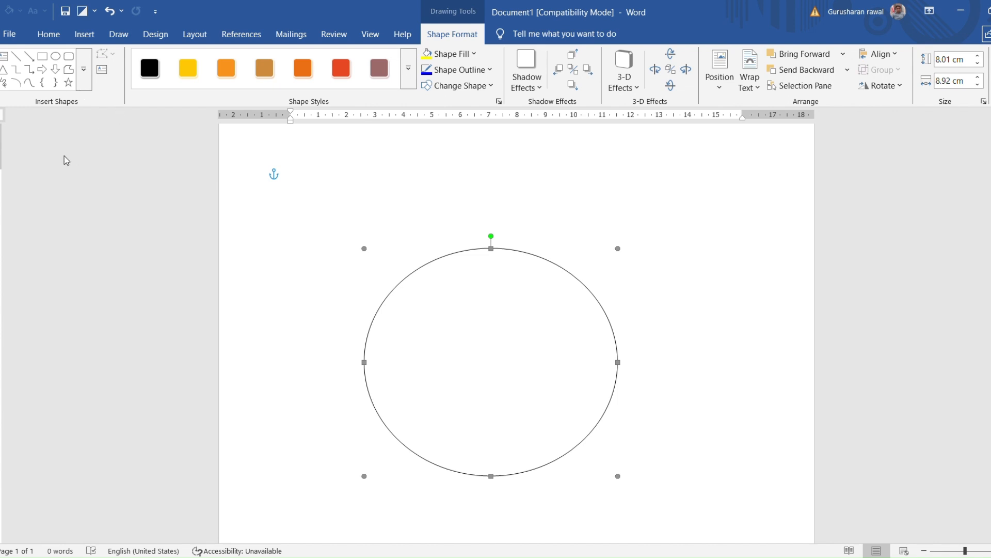
Draw a crescent moon shape about 4.18 by 2.07 cm and rotate it into an upward-opening smile inside the circle
click(2, 171)
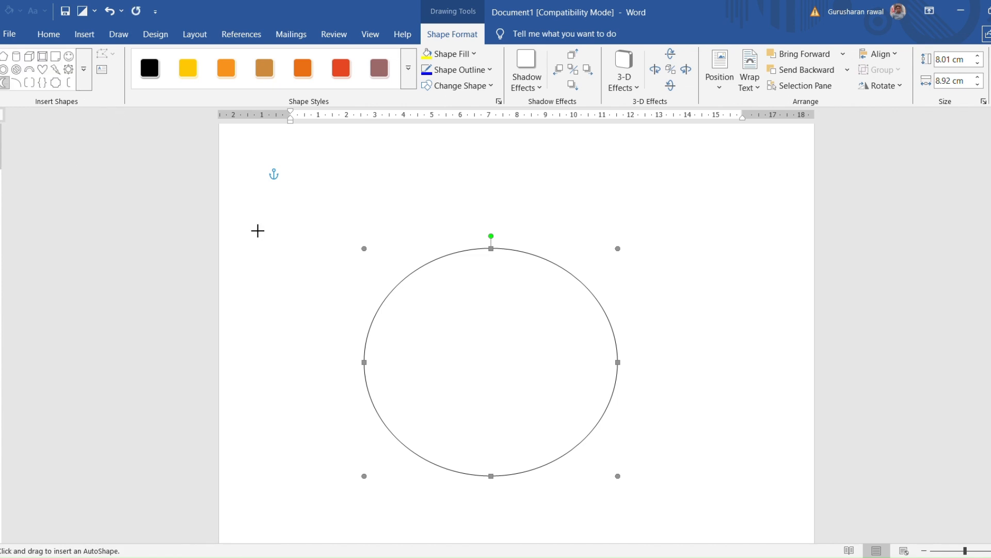
mouse_move(306, 262)
mouse_down()
mouse_move(371, 243)
mouse_move(469, 181)
mouse_move(360, 161)
mouse_move(374, 150)
mouse_move(365, 142)
mouse_up()
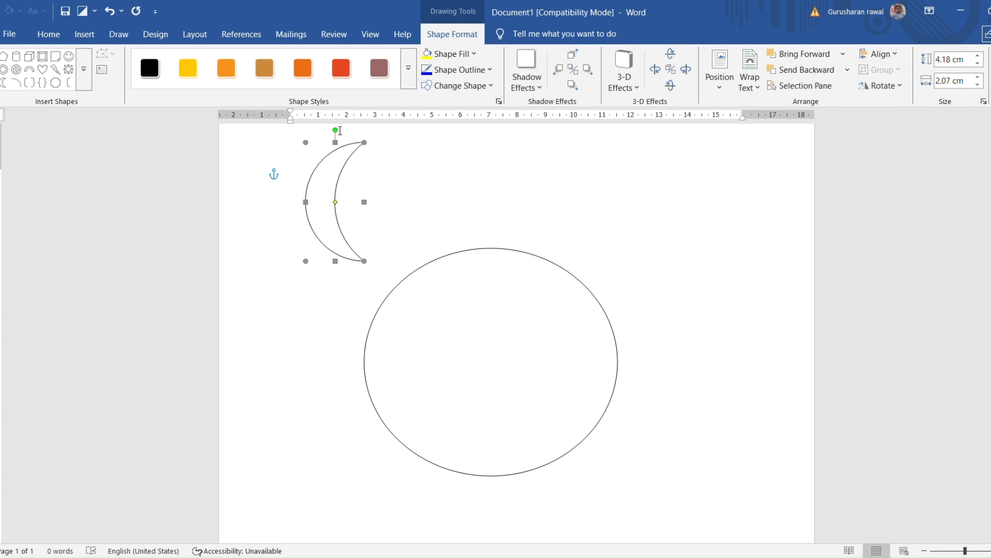
drag(336, 132, 496, 379)
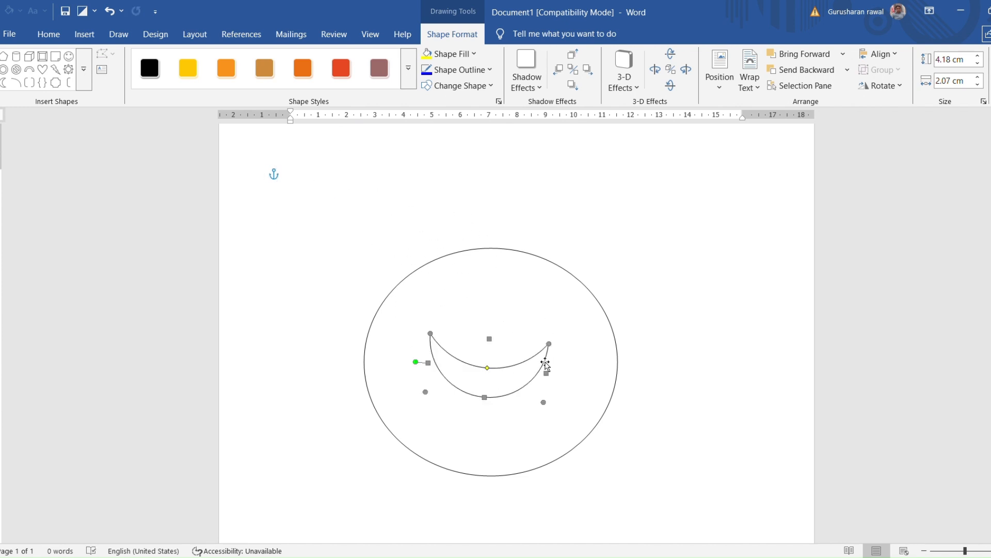
Enlarge the crescent to about 8.67 by 3.88 cm and level it across the lower half of the circle
drag(556, 345, 679, 265)
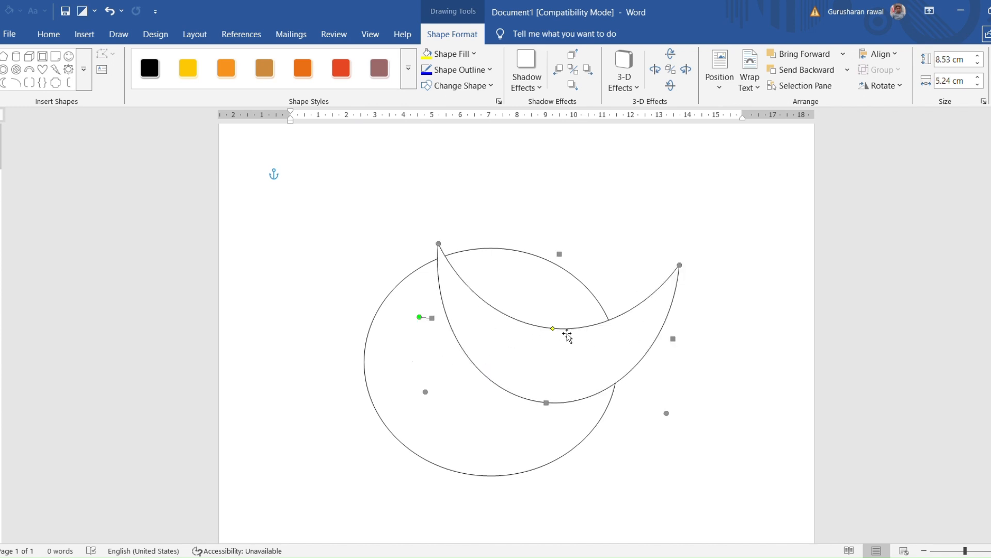
drag(566, 331, 497, 403)
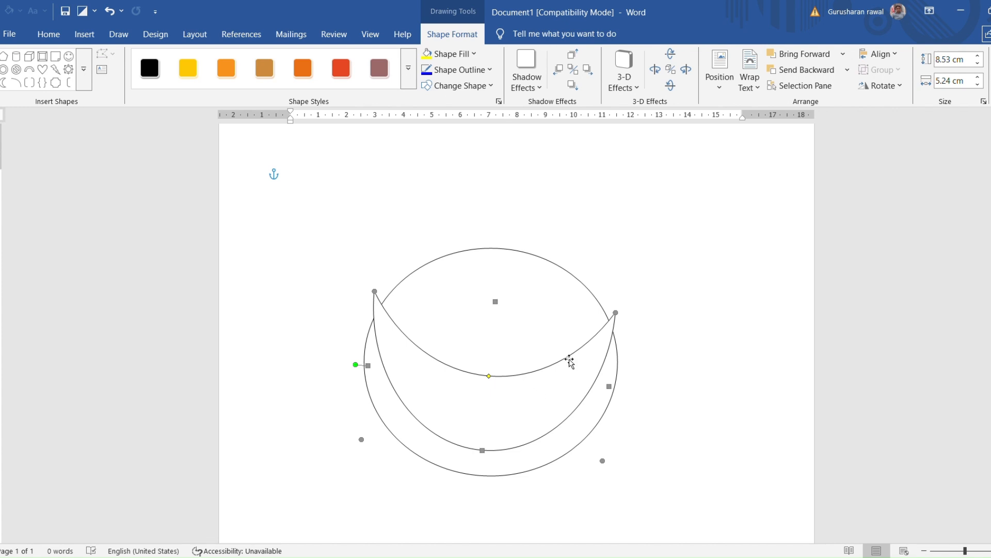
drag(489, 375, 500, 347)
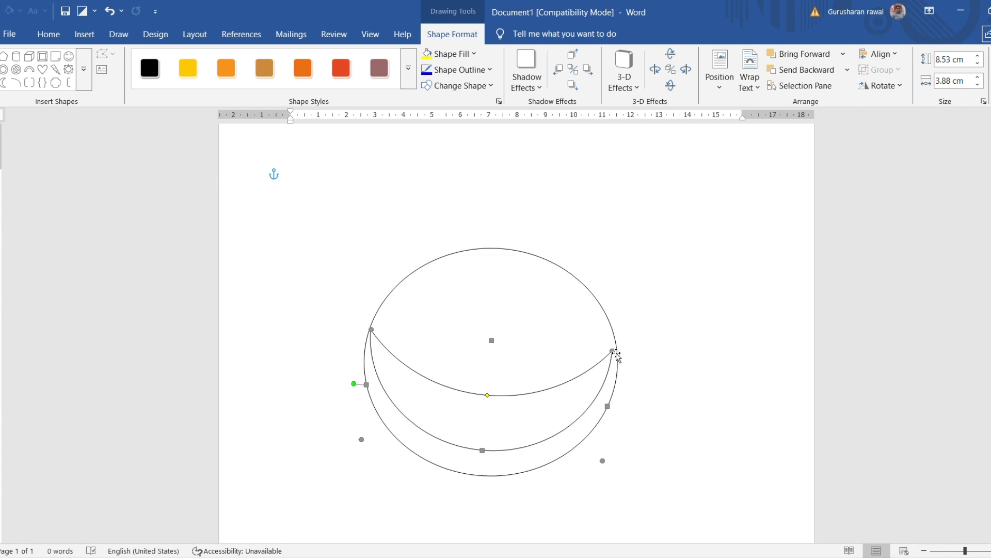
drag(615, 353, 618, 352)
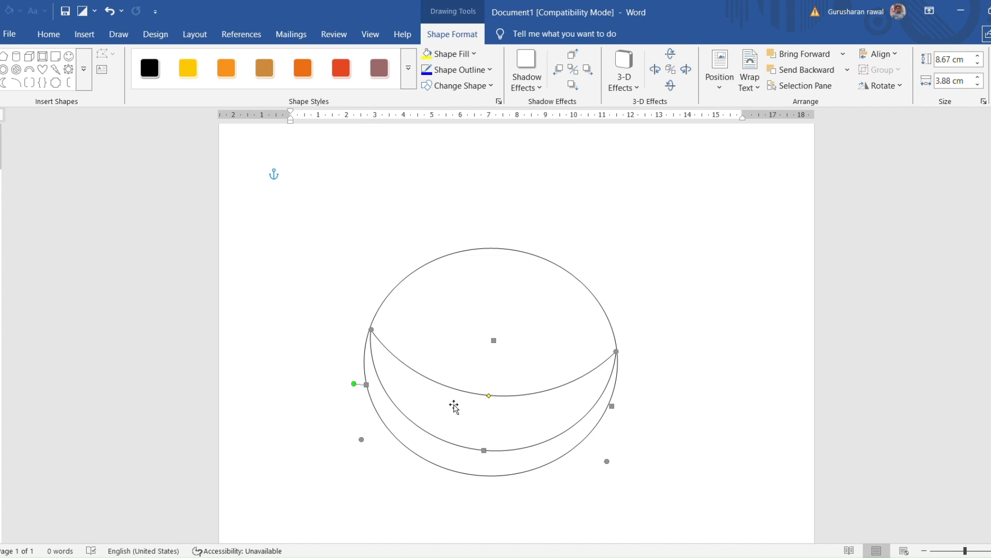
drag(418, 400, 411, 406)
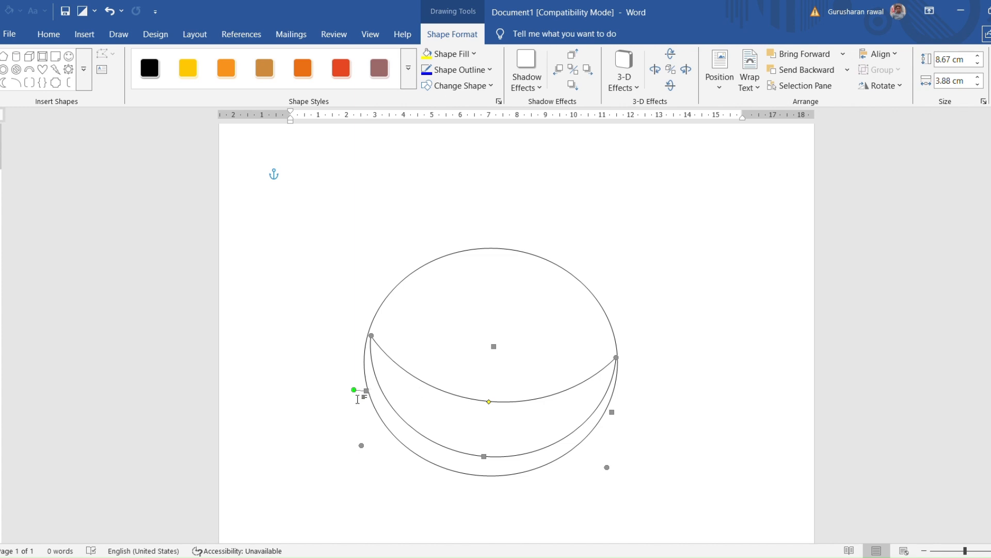
drag(359, 396, 350, 402)
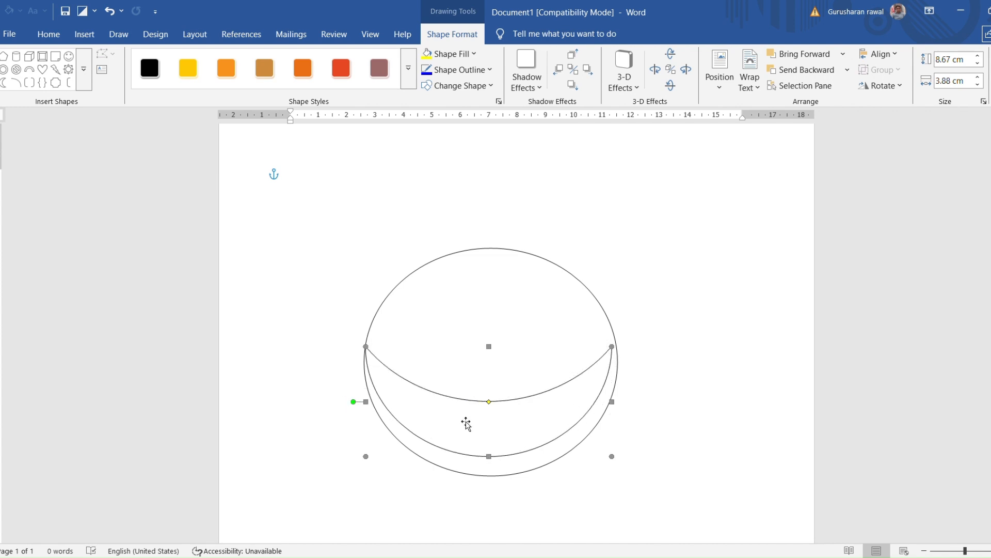
drag(467, 424, 469, 428)
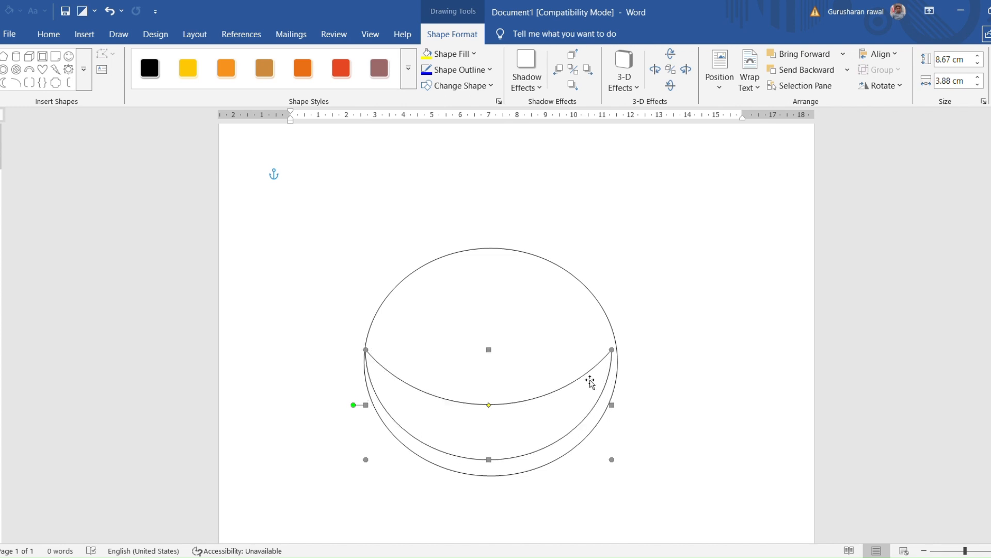
Refine the crescent to about 8.46 by 3.43 cm and raise it slightly within the circle
drag(614, 350, 623, 348)
drag(510, 418, 513, 394)
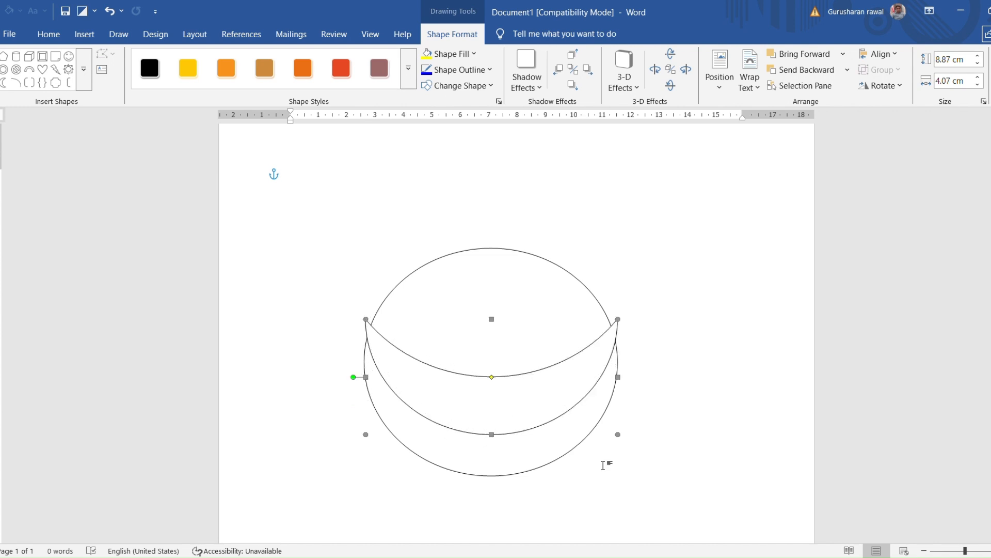
mouse_move(621, 323)
mouse_down()
mouse_move(620, 340)
mouse_move(615, 335)
mouse_up()
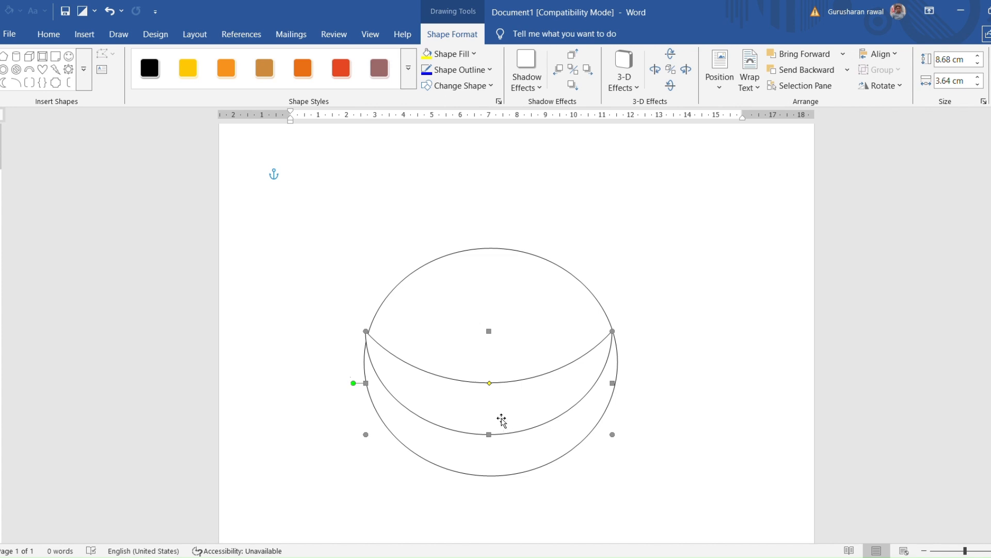
drag(501, 419, 494, 414)
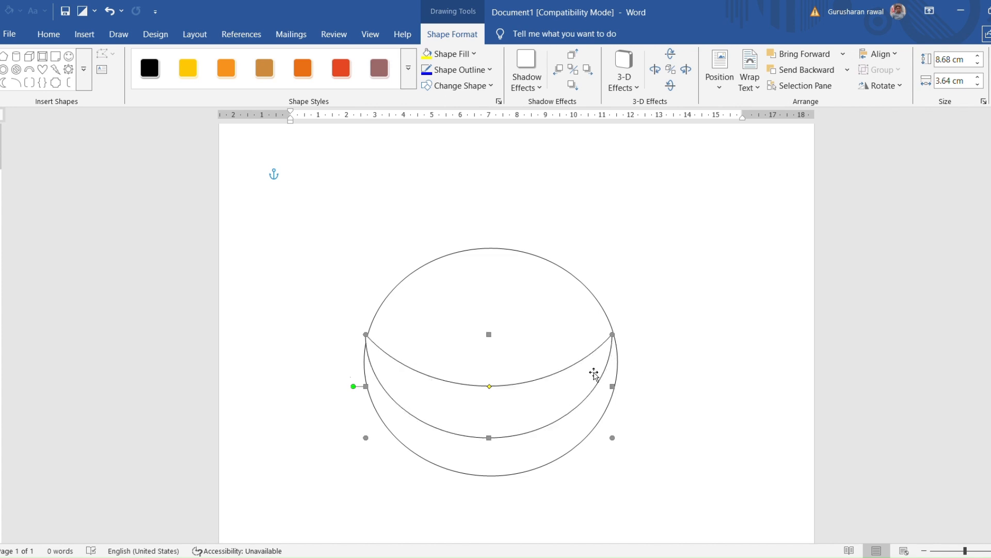
drag(593, 372, 595, 371)
mouse_move(562, 393)
mouse_down()
mouse_move(579, 389)
mouse_move(564, 390)
mouse_move(567, 399)
mouse_move(559, 384)
mouse_up()
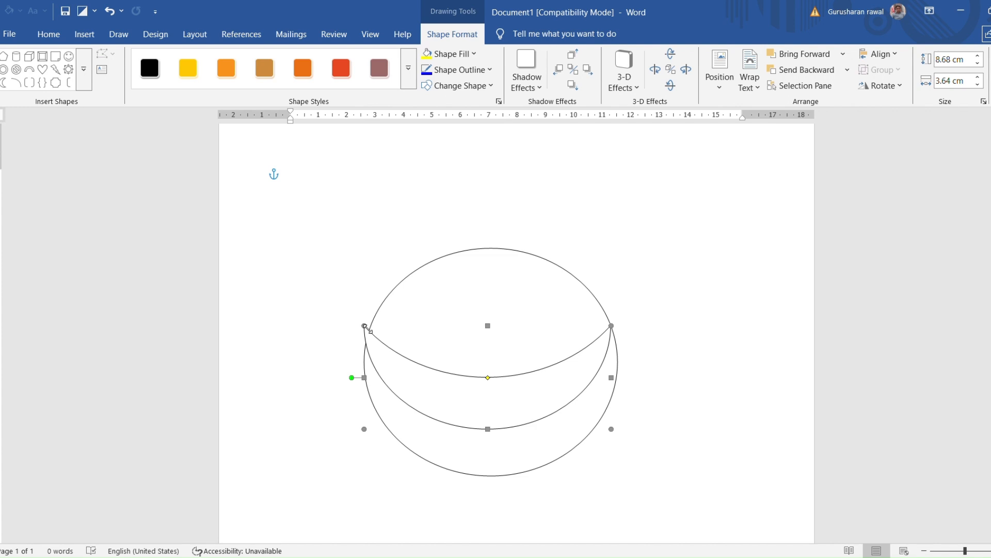
drag(368, 328, 375, 335)
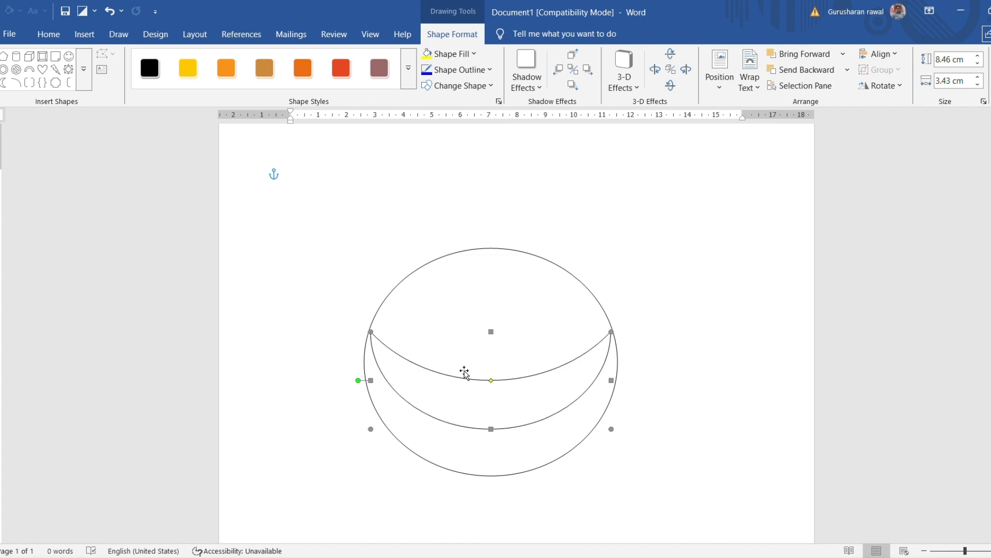
click(709, 370)
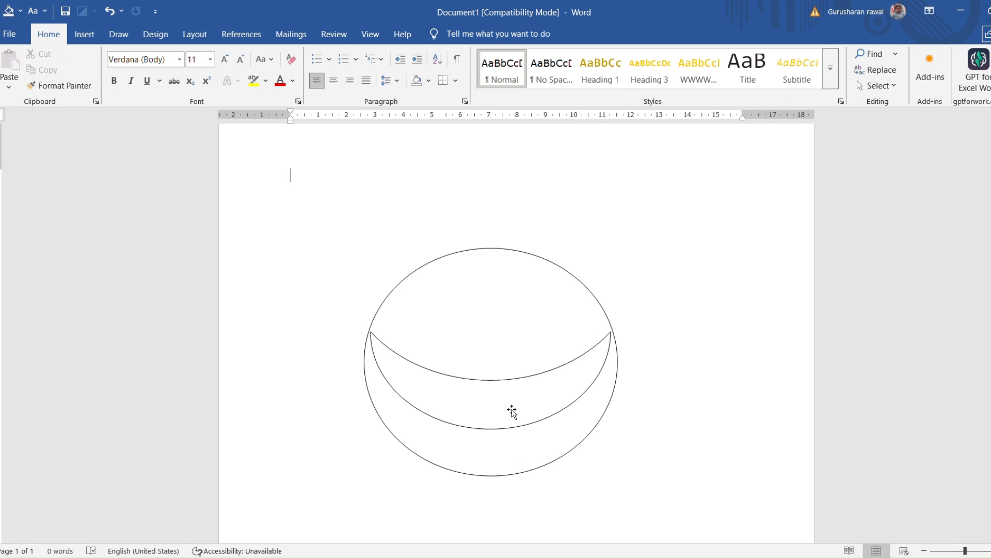
Lower the crescent and stretch it to about 8.92 by 3.08 cm so both tips meet the circle's edge
mouse_move(512, 411)
mouse_down()
mouse_move(513, 435)
mouse_move(521, 427)
mouse_up()
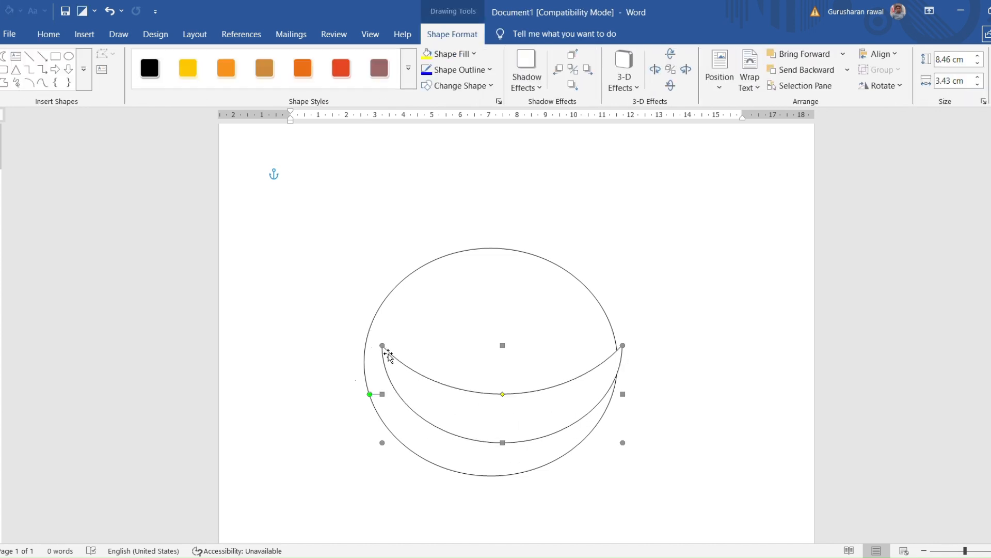
drag(376, 360, 368, 356)
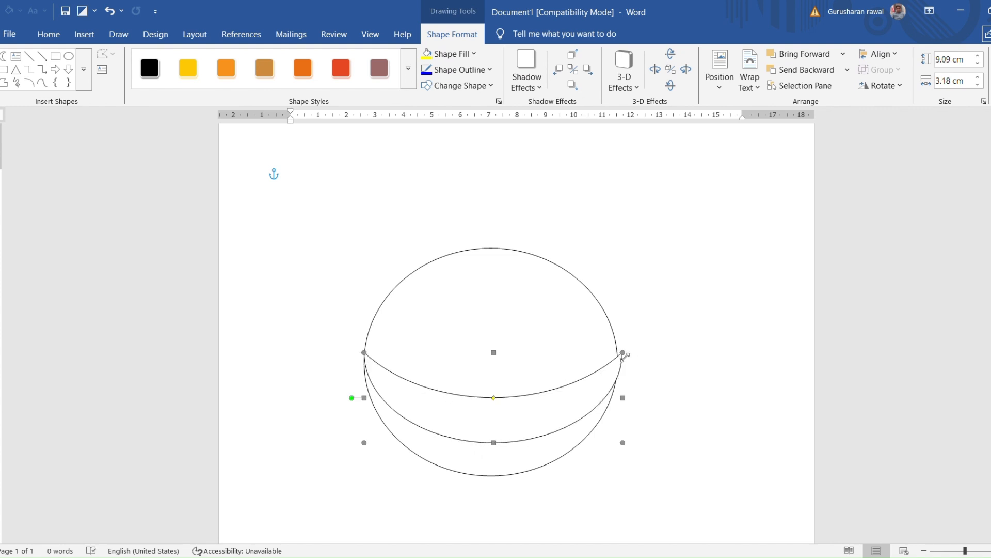
drag(624, 354, 617, 358)
click(668, 373)
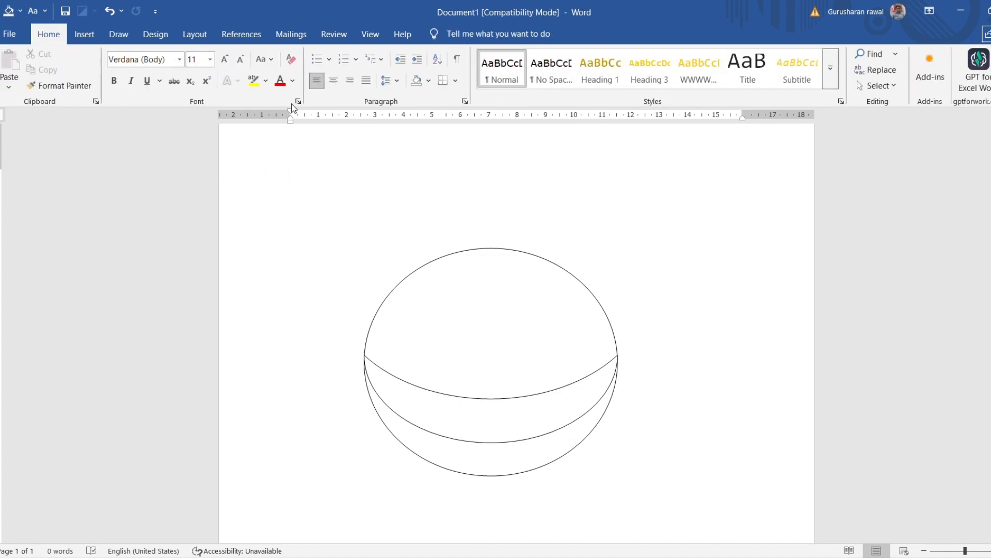
Narrow the circle to about 8.69 cm wide and refit the crescent's tips to its edge
click(609, 319)
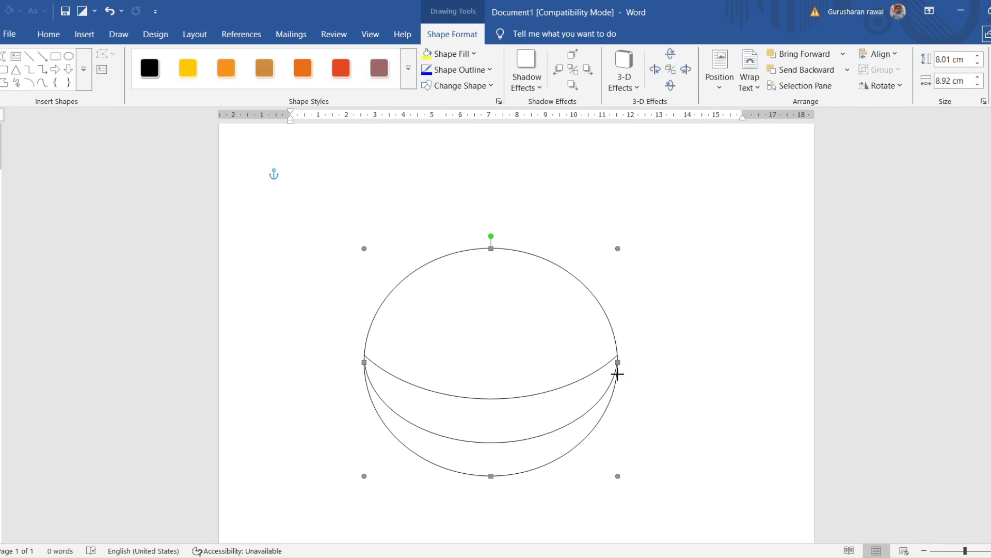
drag(618, 366, 611, 366)
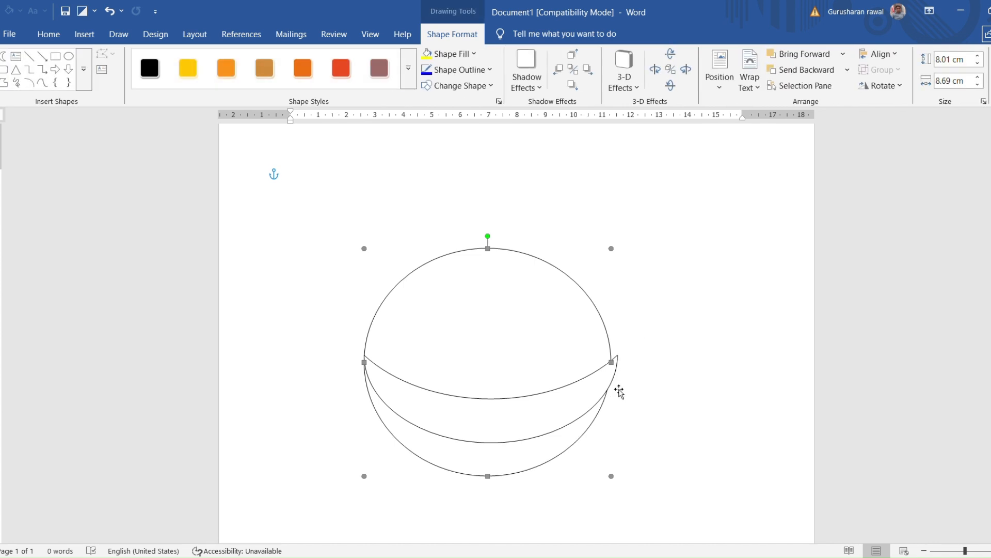
mouse_move(575, 408)
mouse_down()
mouse_move(573, 393)
mouse_move(570, 408)
mouse_move(529, 398)
mouse_move(480, 408)
mouse_move(566, 406)
mouse_up()
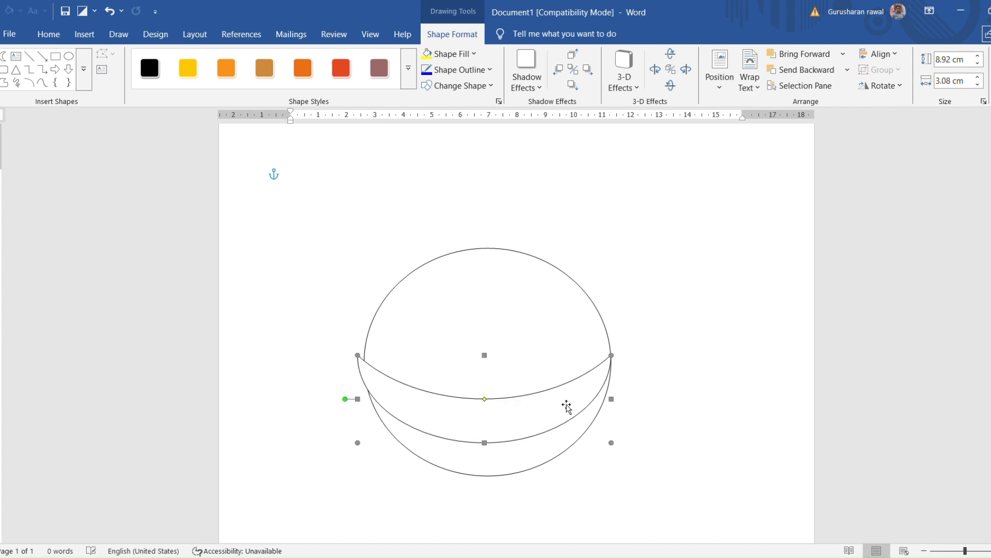
mouse_move(357, 356)
mouse_down()
mouse_move(374, 372)
mouse_move(364, 361)
mouse_up()
click(652, 381)
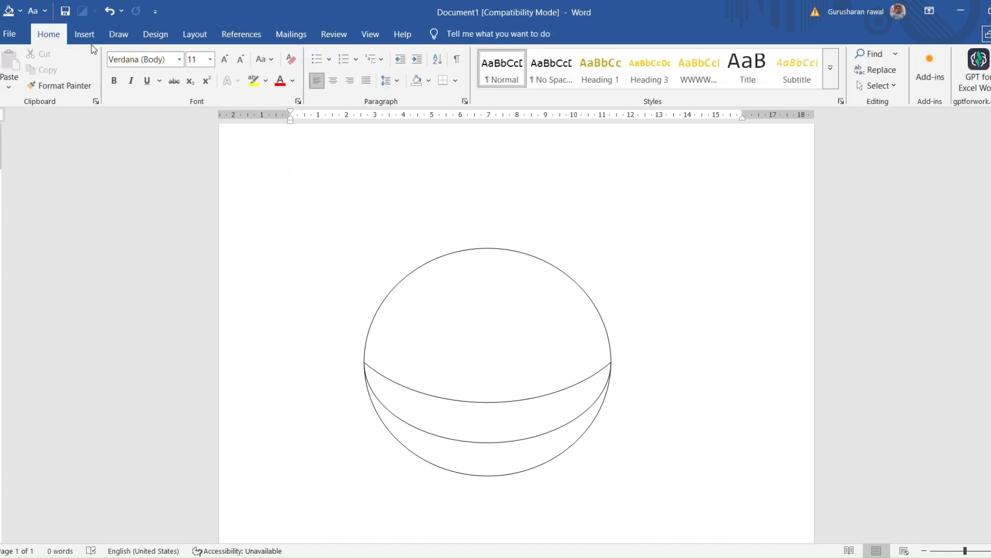
Insert a second crescent about 7.41 by 2.23 cm and rotate it into an upward-opening band above the first one
click(84, 34)
click(185, 74)
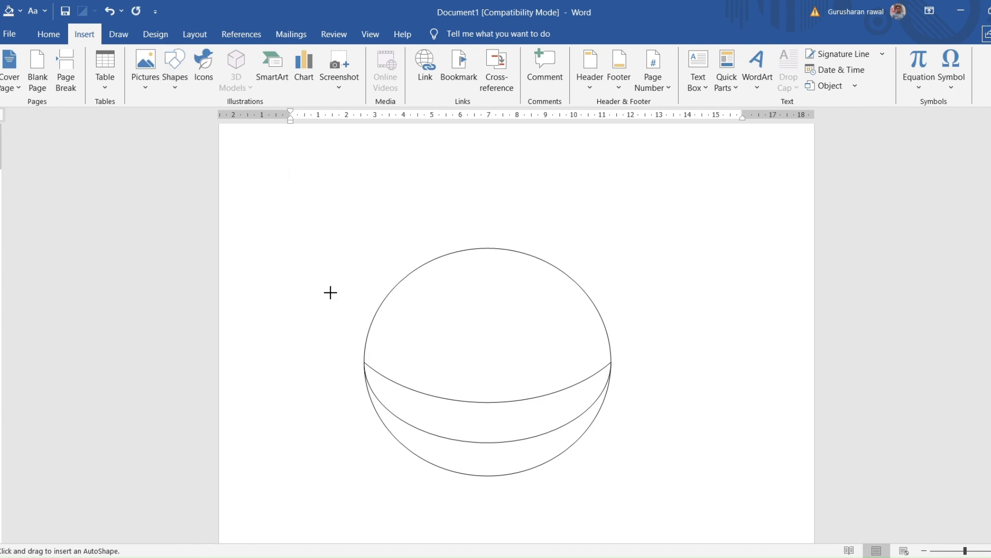
drag(321, 283, 391, 132)
click(272, 215)
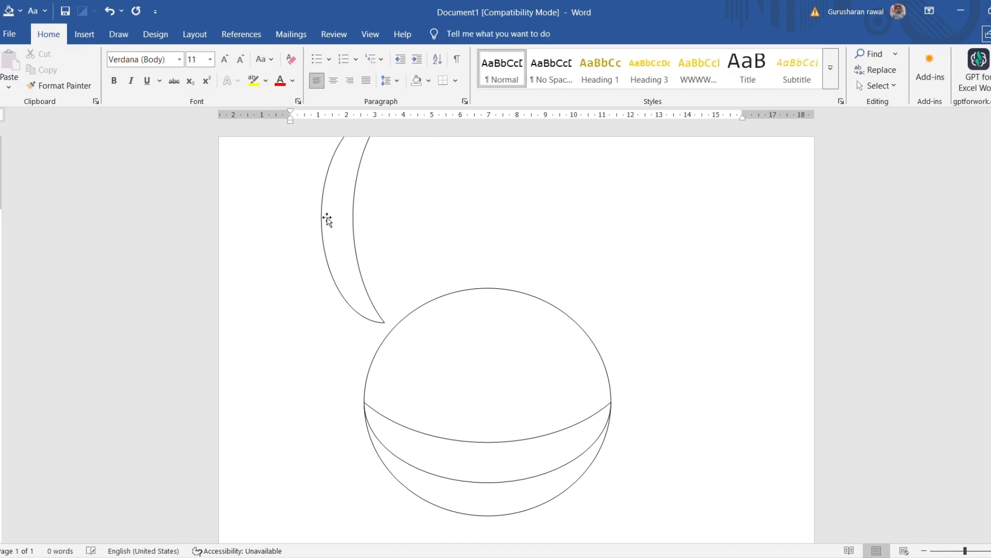
drag(327, 219, 444, 354)
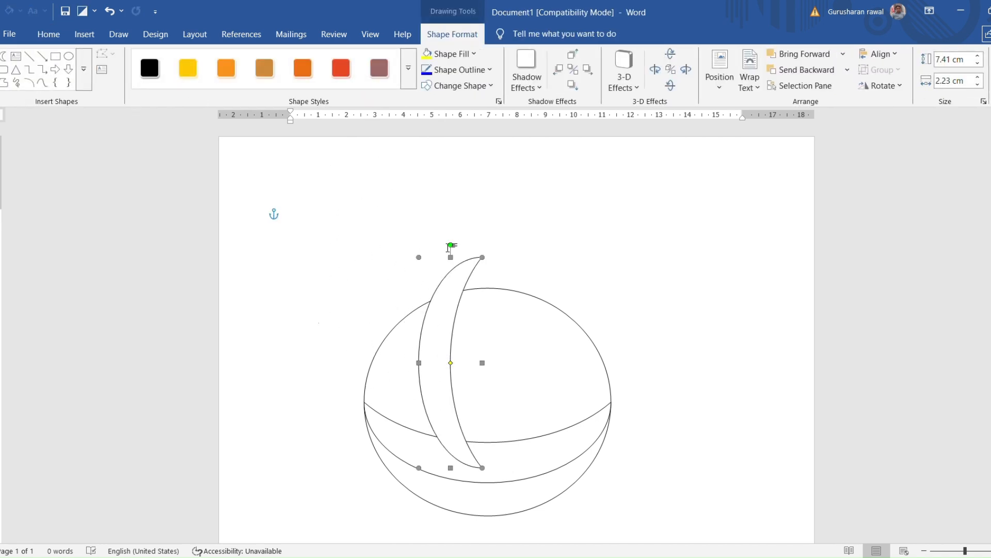
click(388, 272)
click(453, 306)
drag(456, 251, 461, 399)
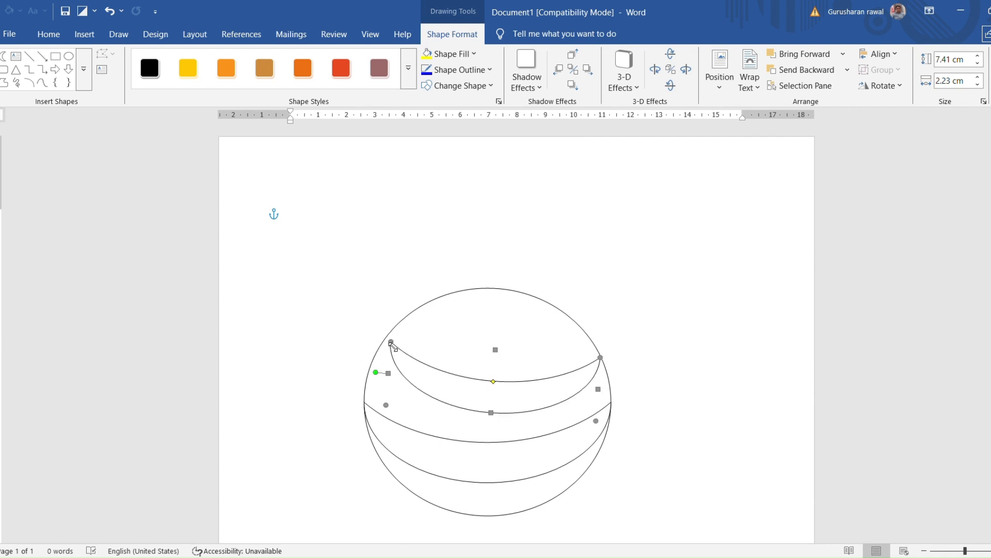
Stretch the upper crescent to about 7.75 cm long, then adjust its tilt and position to fit its tips to the circle
drag(390, 343, 383, 346)
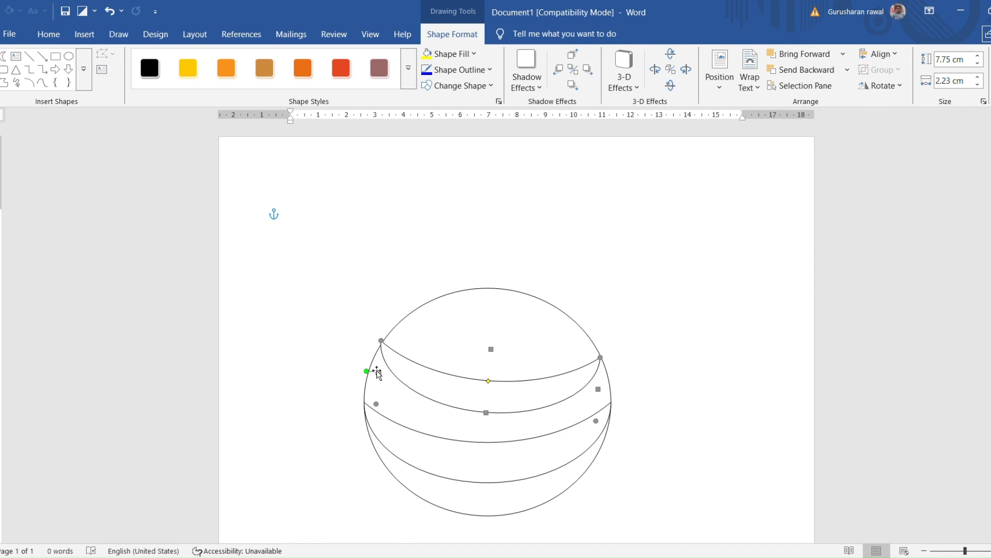
drag(371, 377, 371, 394)
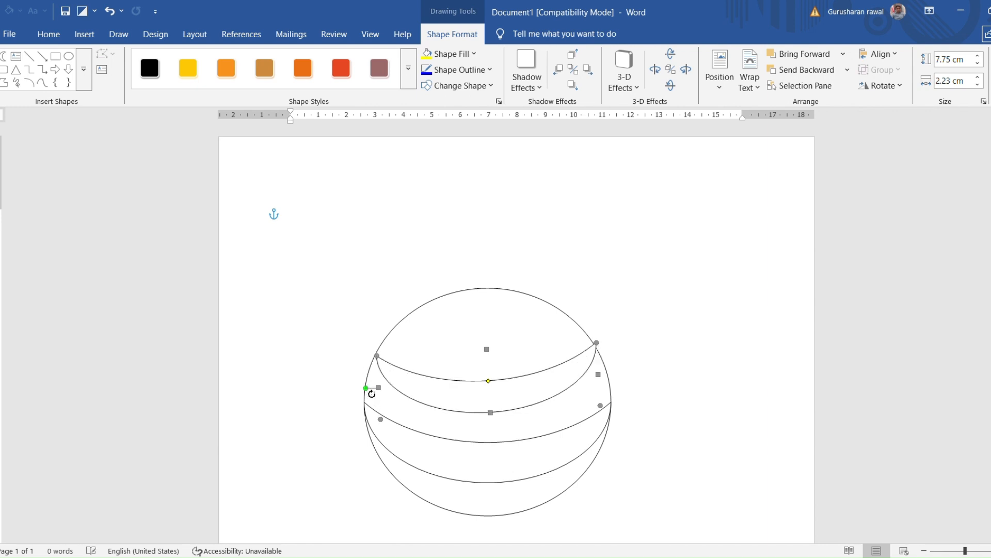
click(646, 372)
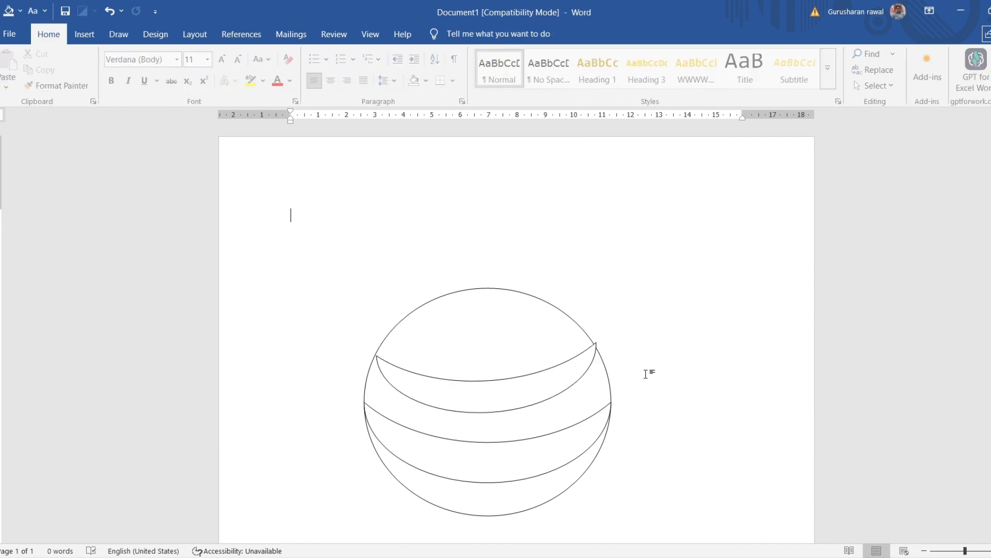
click(537, 393)
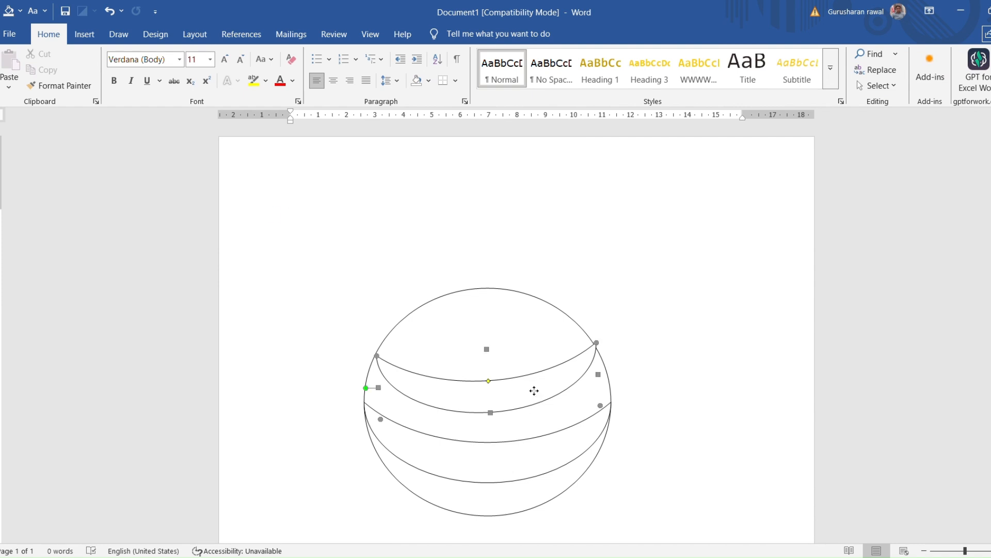
drag(537, 393, 534, 393)
click(672, 396)
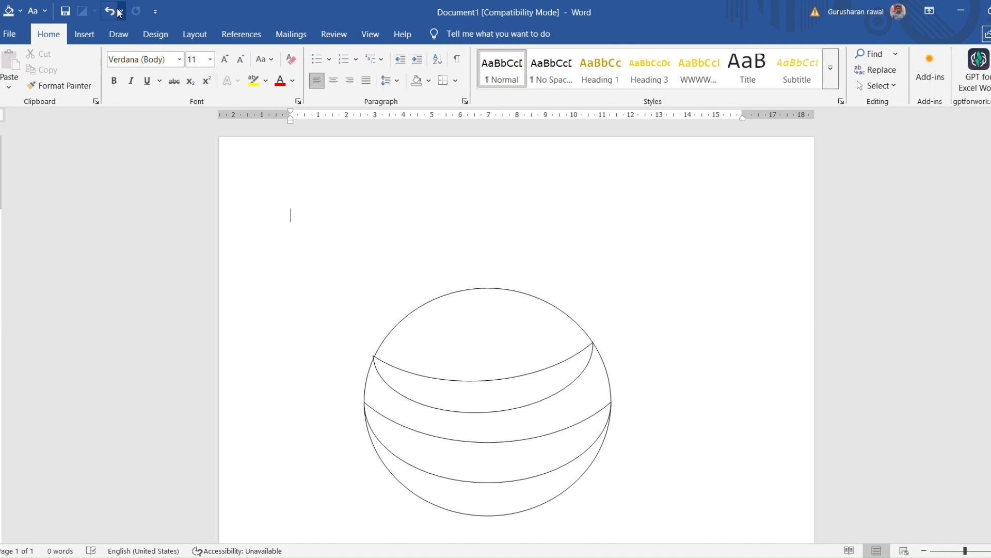
Draw two straight antenna lines from the circle's upper edge, one about 2.85 by 2.85 cm slanting up-right and another slanting up-left
click(95, 32)
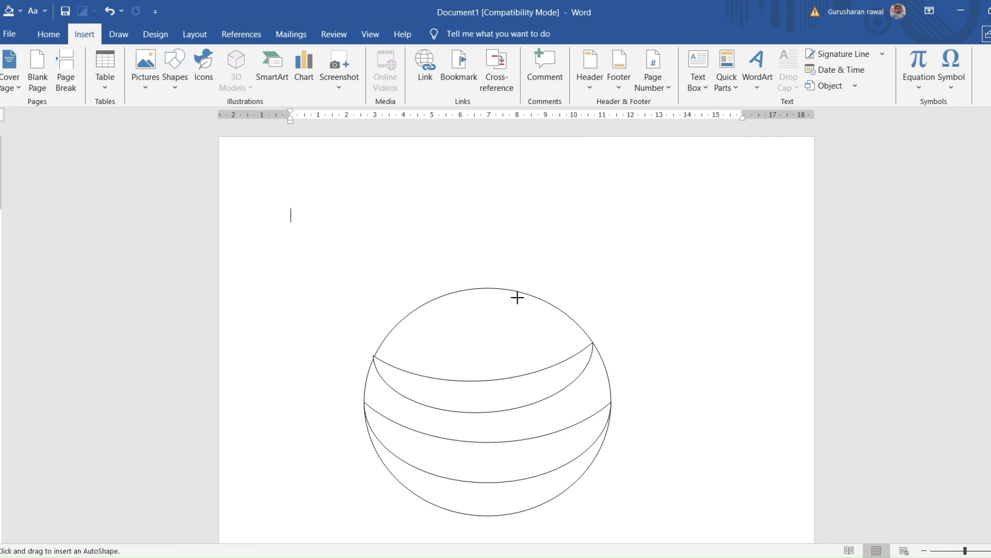
mouse_move(509, 288)
mouse_down()
mouse_move(594, 217)
mouse_move(589, 208)
mouse_up()
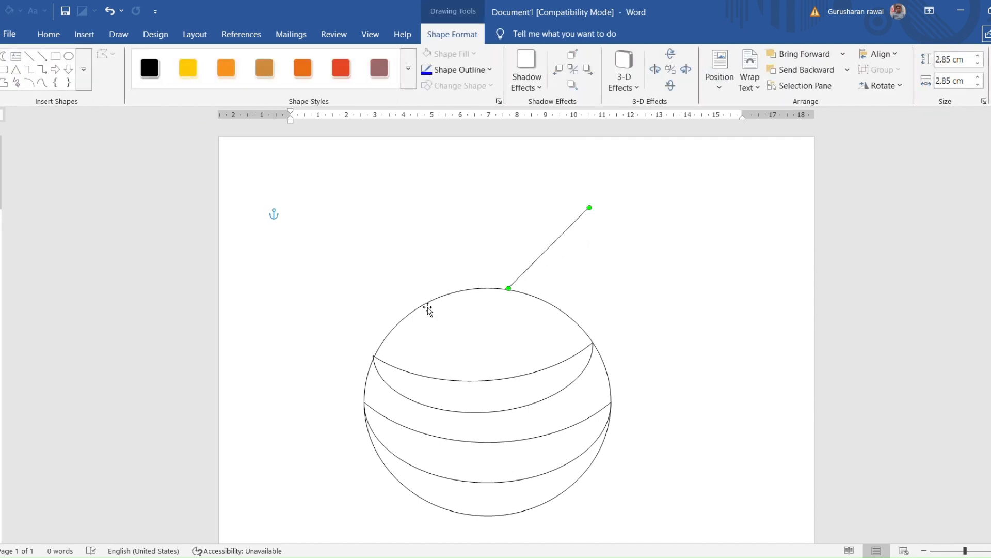
mouse_move(425, 299)
mouse_down()
mouse_move(410, 290)
mouse_move(423, 287)
mouse_move(431, 309)
mouse_up()
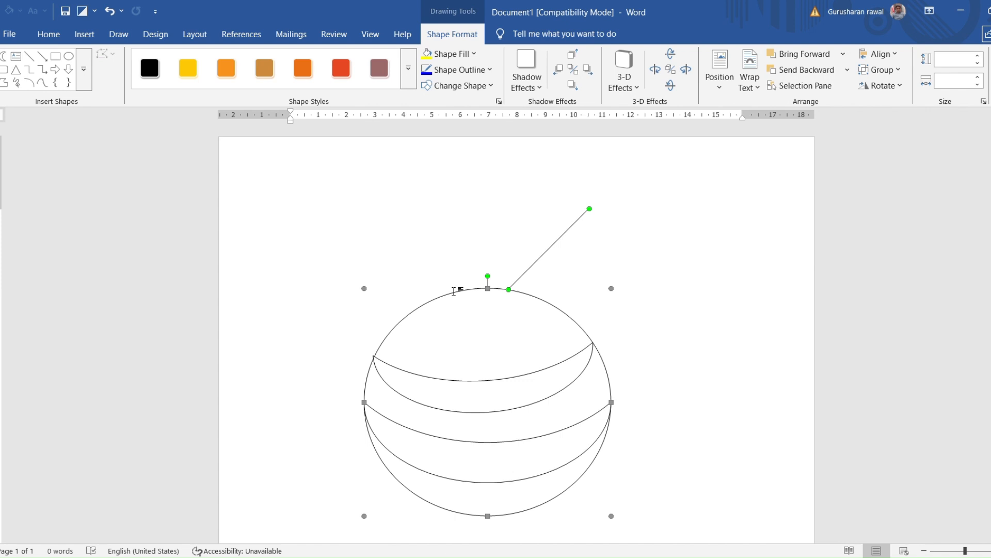
click(411, 296)
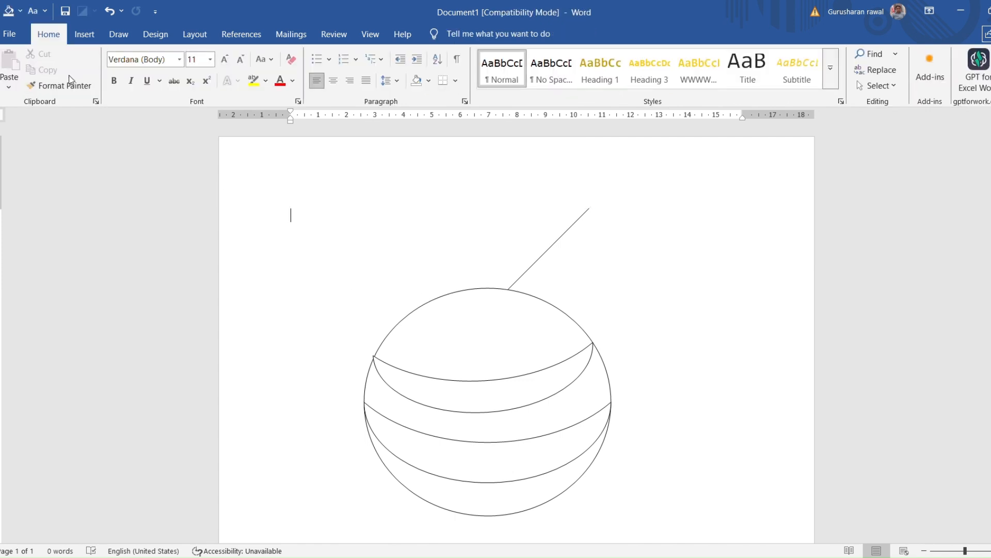
click(87, 38)
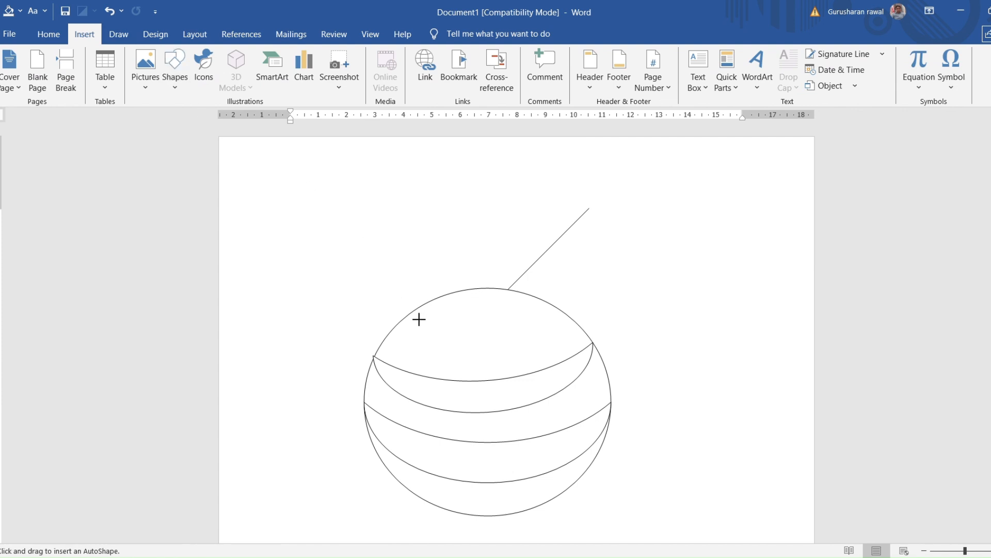
drag(418, 318, 358, 237)
click(640, 298)
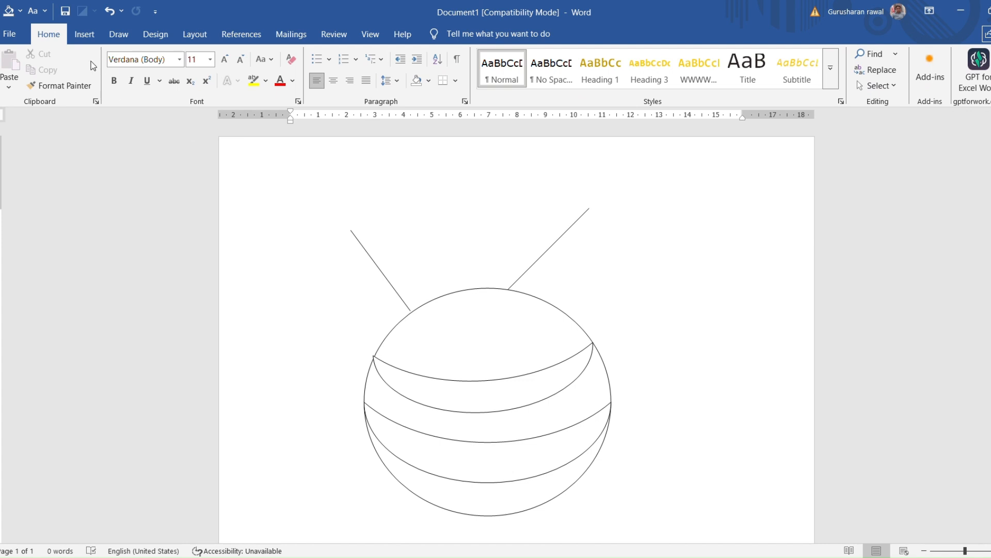
Draw a bent leg from the upper crescent's right tip using an outward line about 2.5 by 1.44 cm and a downward line about 0.81 by 2.83 cm
click(84, 35)
click(170, 79)
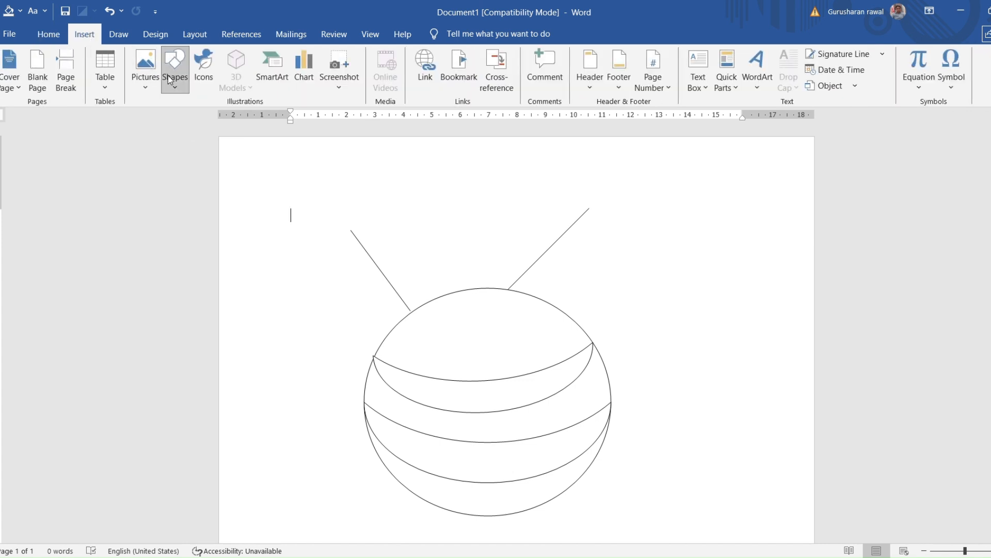
click(204, 120)
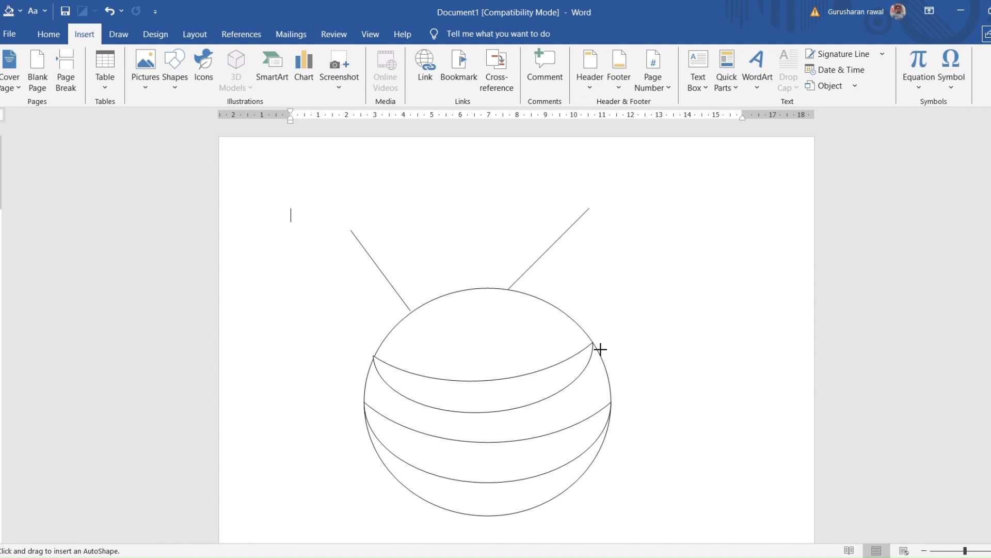
mouse_move(593, 341)
mouse_down()
mouse_move(670, 327)
mouse_move(690, 318)
mouse_move(692, 305)
mouse_up()
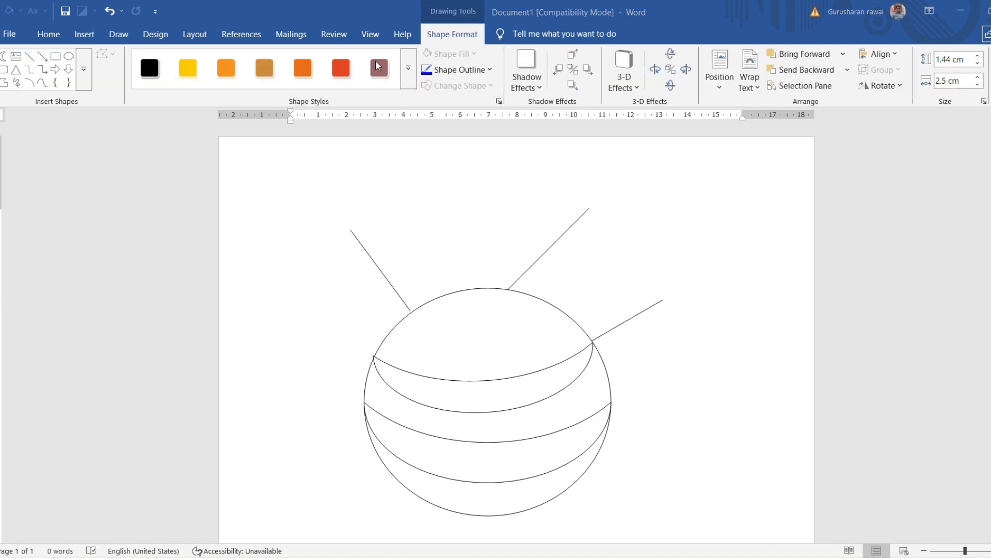
click(34, 58)
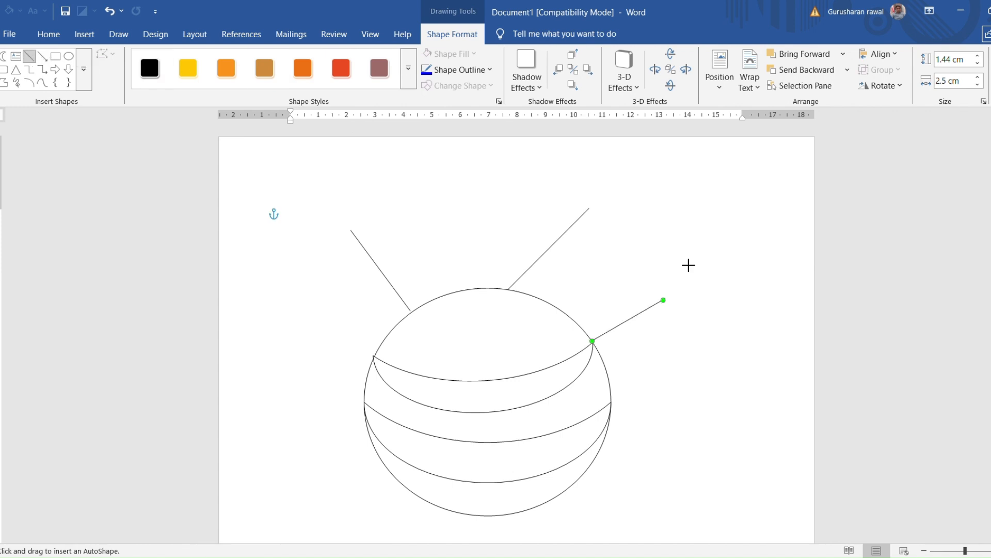
click(673, 310)
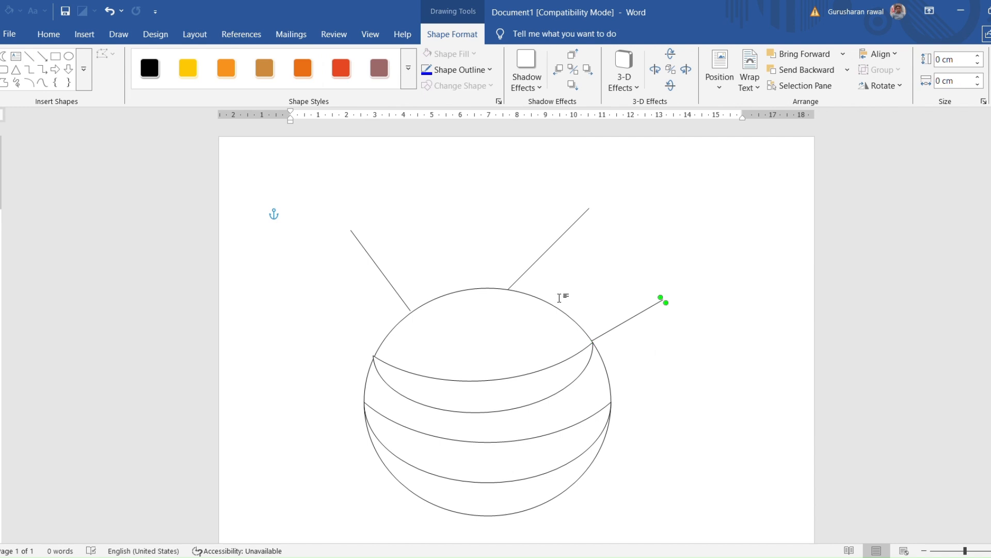
click(30, 57)
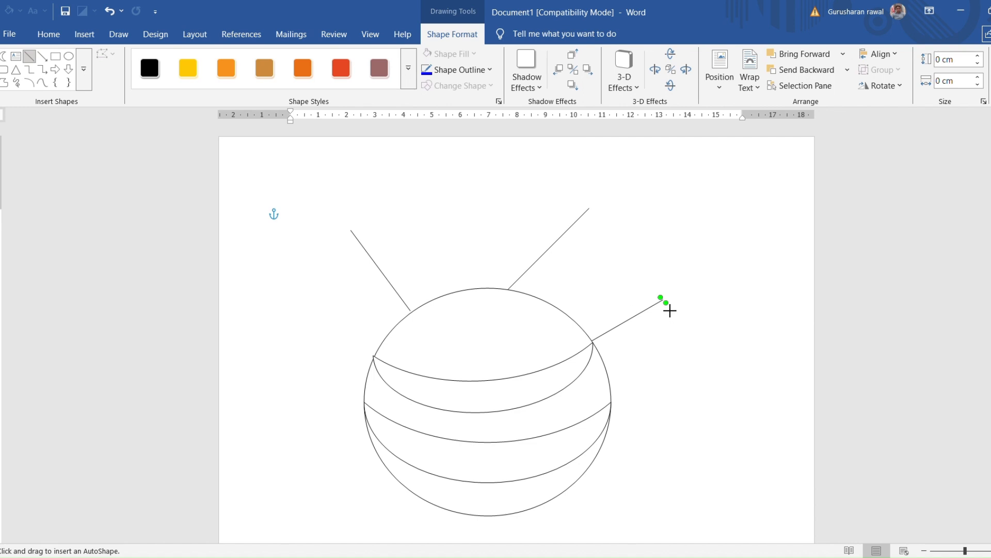
drag(669, 310, 648, 389)
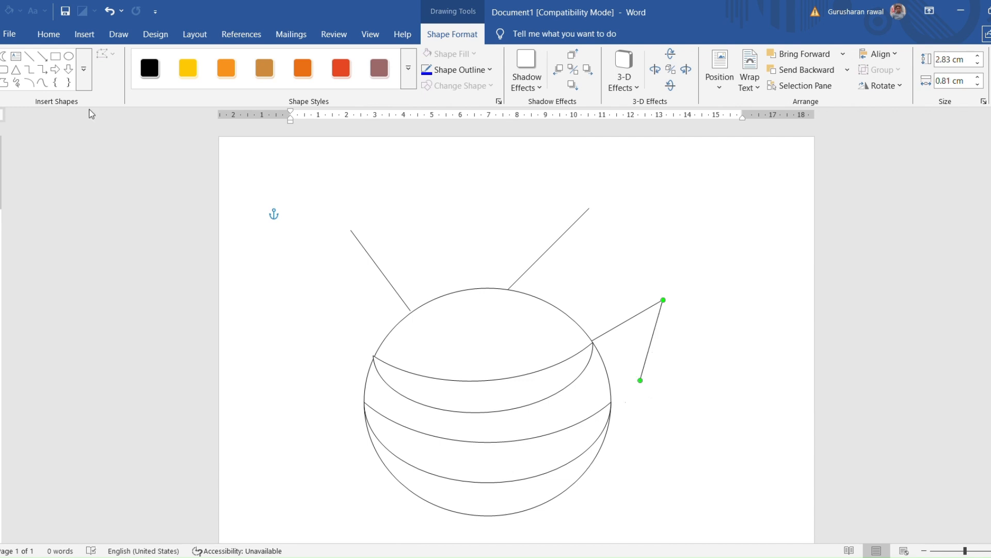
Draw a second bent leg at the lower crescent's right tip with lines about 2.23 by 0.98 cm and 1.39 by 2.68 cm
click(31, 61)
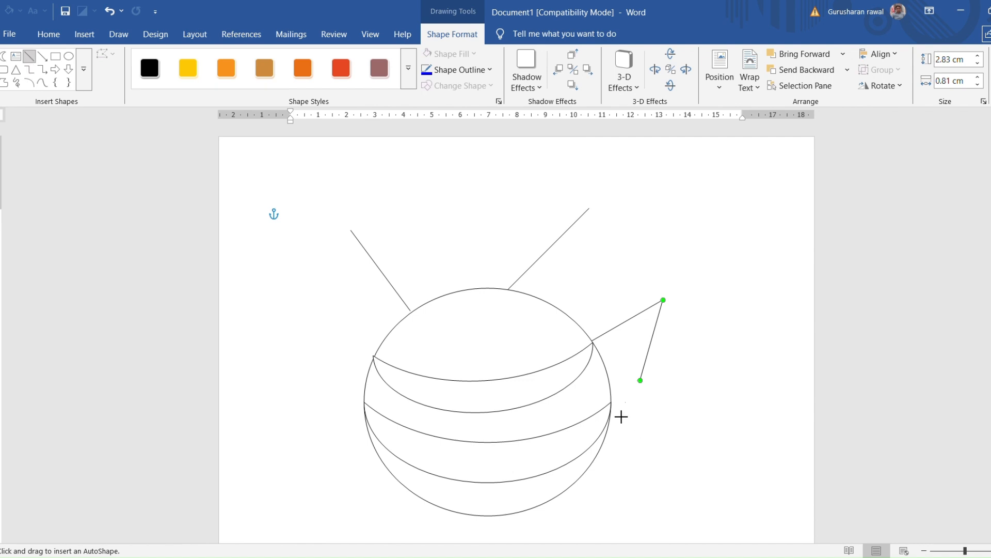
drag(611, 408, 675, 380)
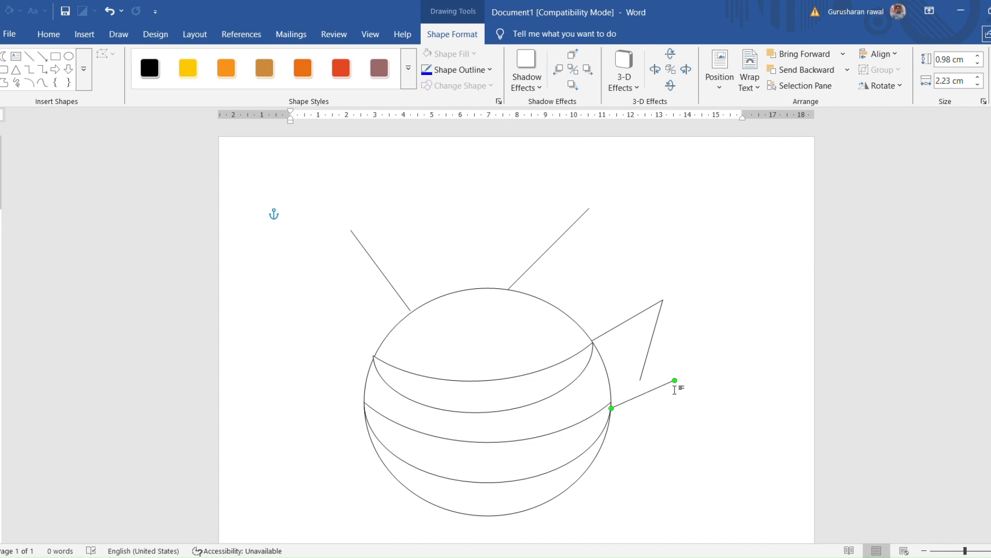
click(32, 59)
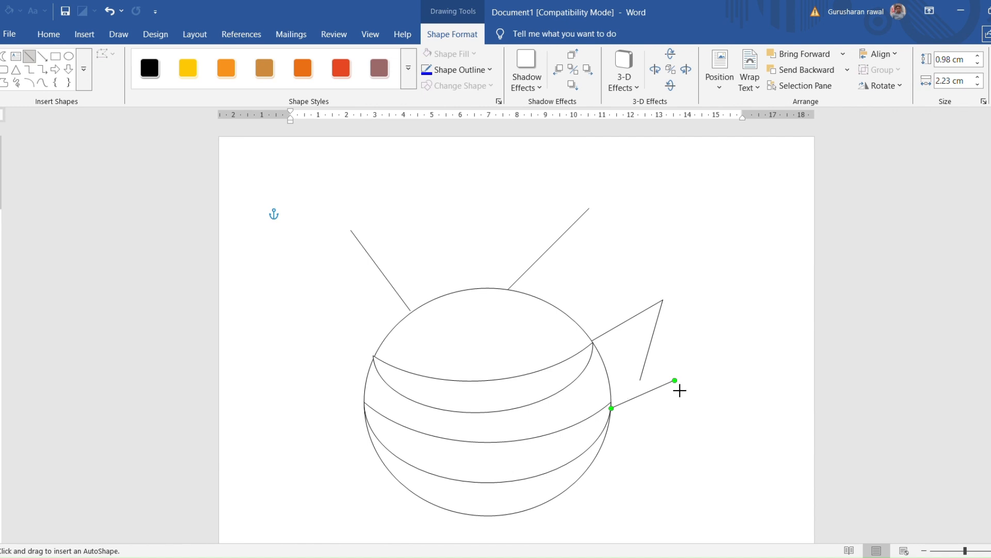
drag(675, 381, 635, 456)
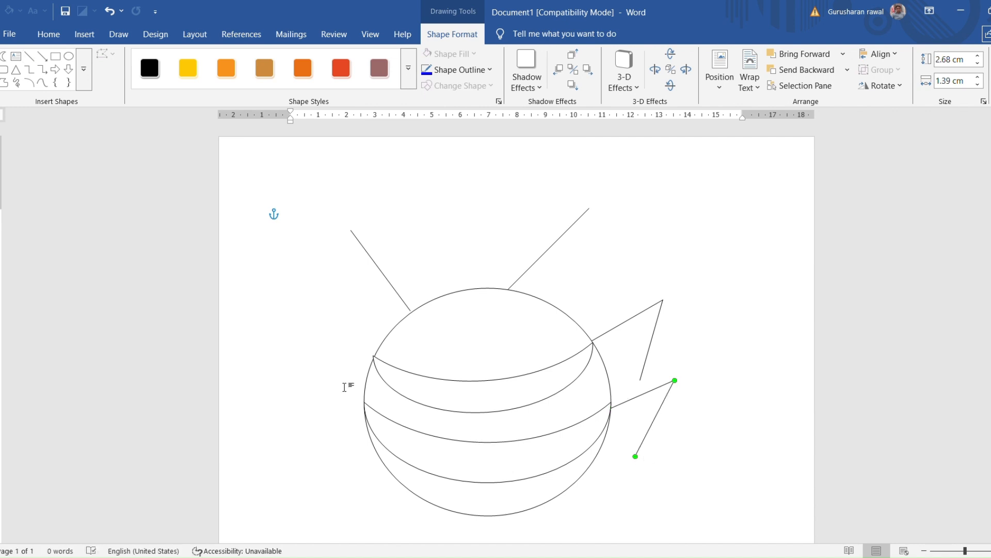
Draw a bent leg from the upper crescent's left tip with lines about 2 by 1.56 cm and 0.48 by 2.44 cm
click(29, 56)
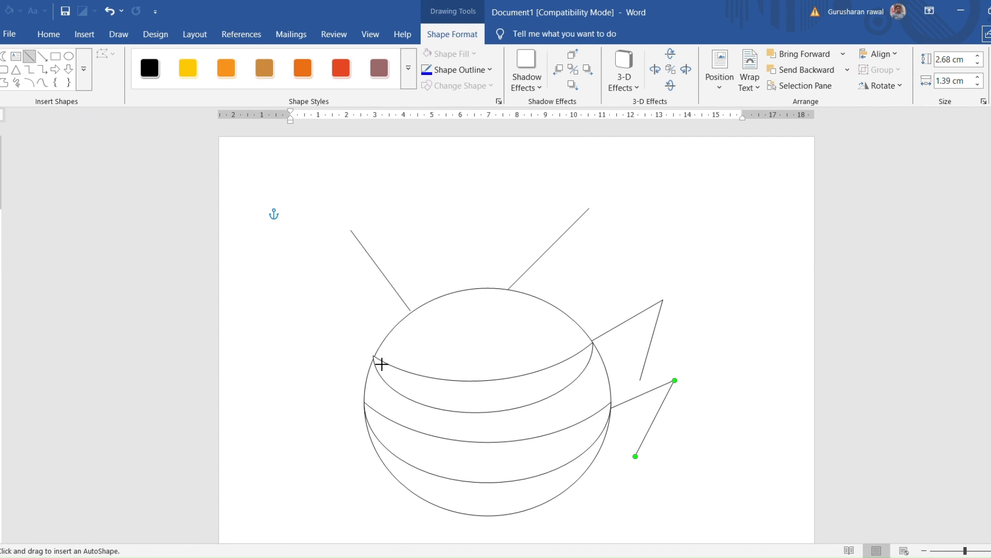
drag(375, 355, 318, 311)
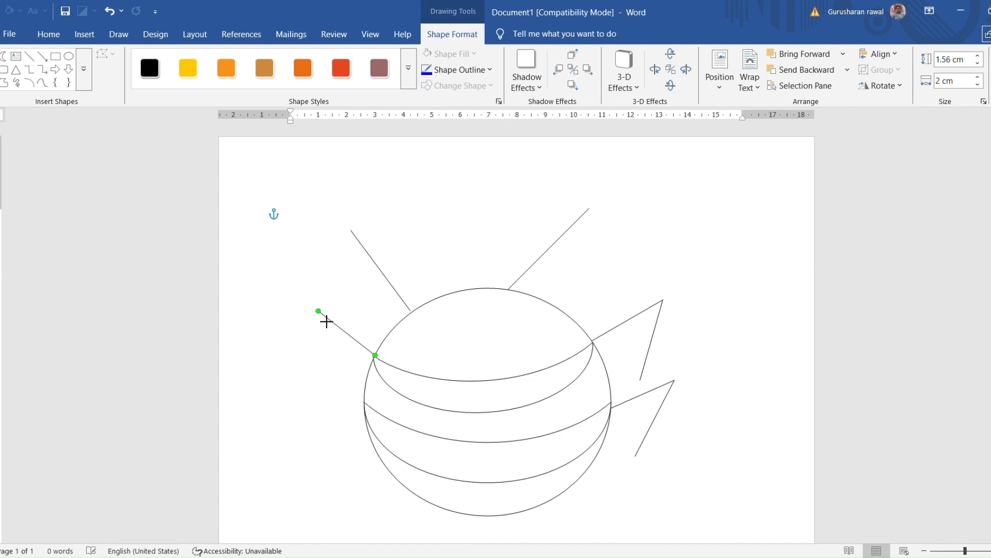
click(29, 56)
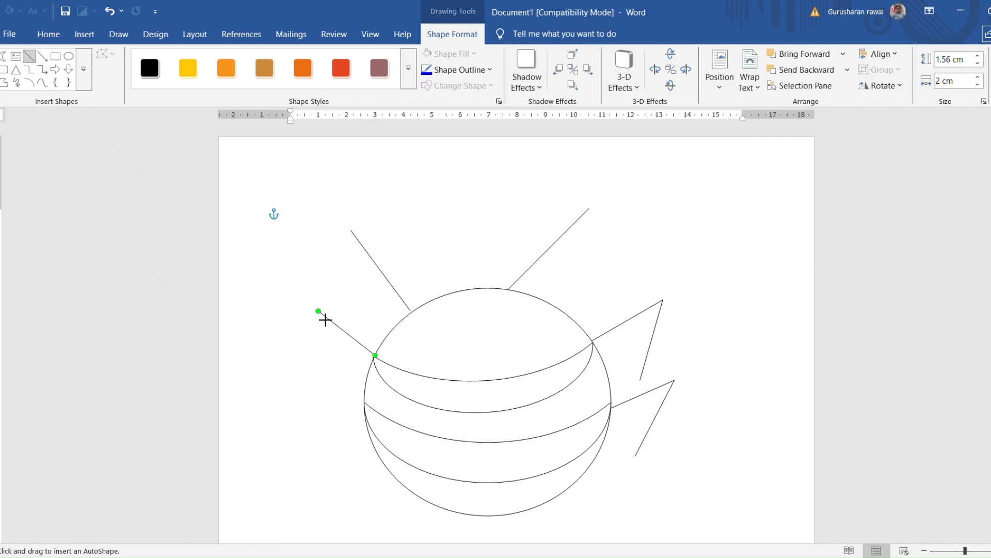
mouse_move(327, 320)
mouse_down()
mouse_move(325, 354)
mouse_move(340, 390)
mouse_up()
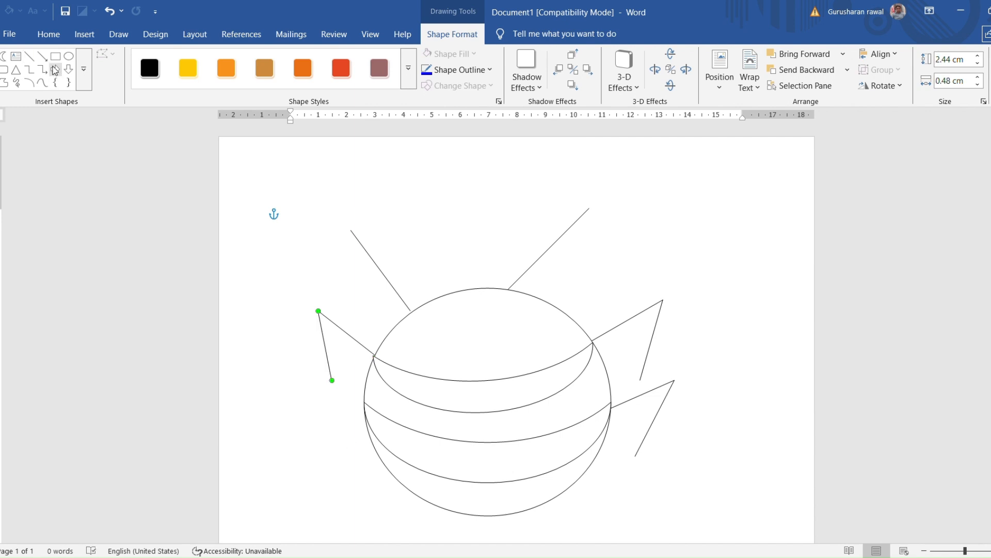
Draw the lower left leg with a line about 2.14 by 1.21 cm out from the circle and another about 1.23 by 2.62 cm downward
click(36, 58)
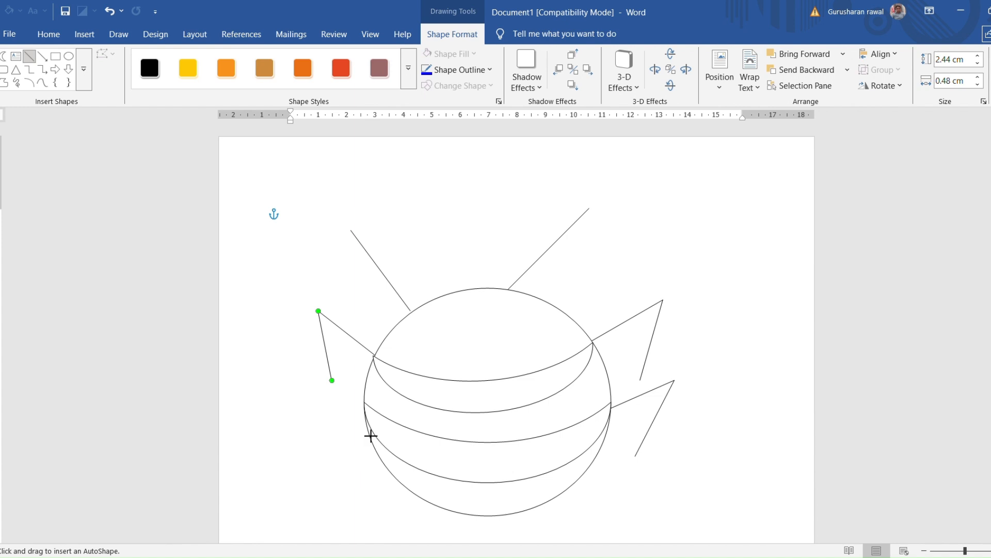
drag(364, 427, 311, 401)
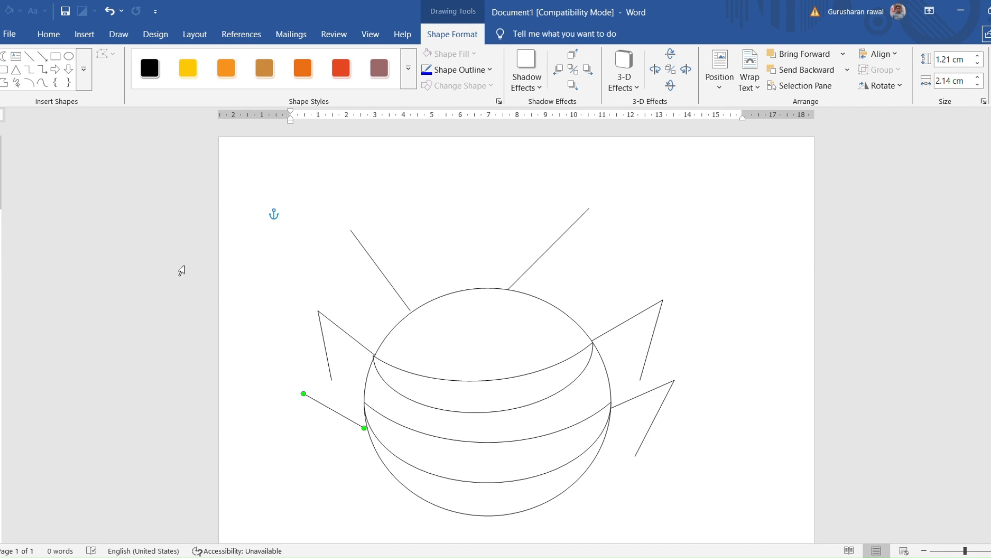
click(29, 56)
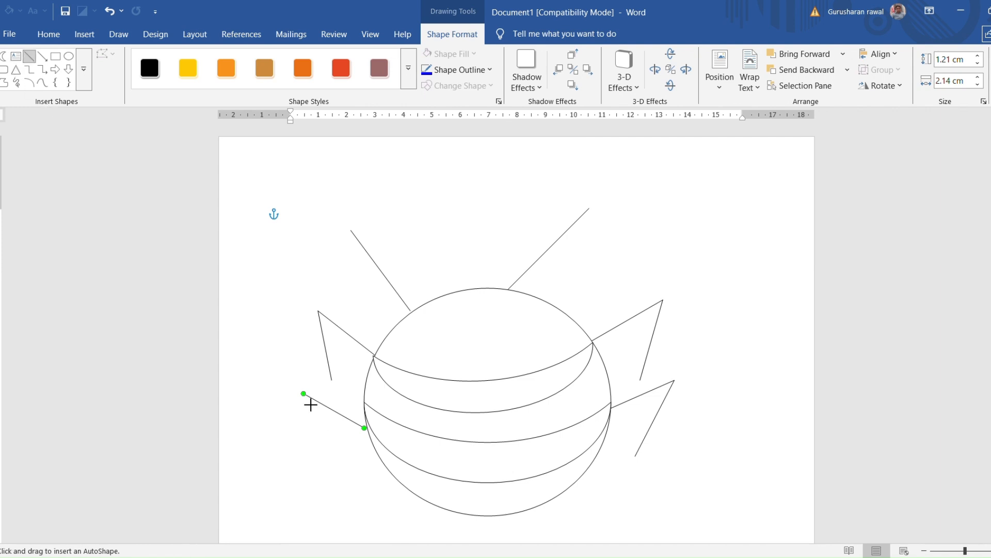
drag(310, 404, 341, 472)
click(495, 284)
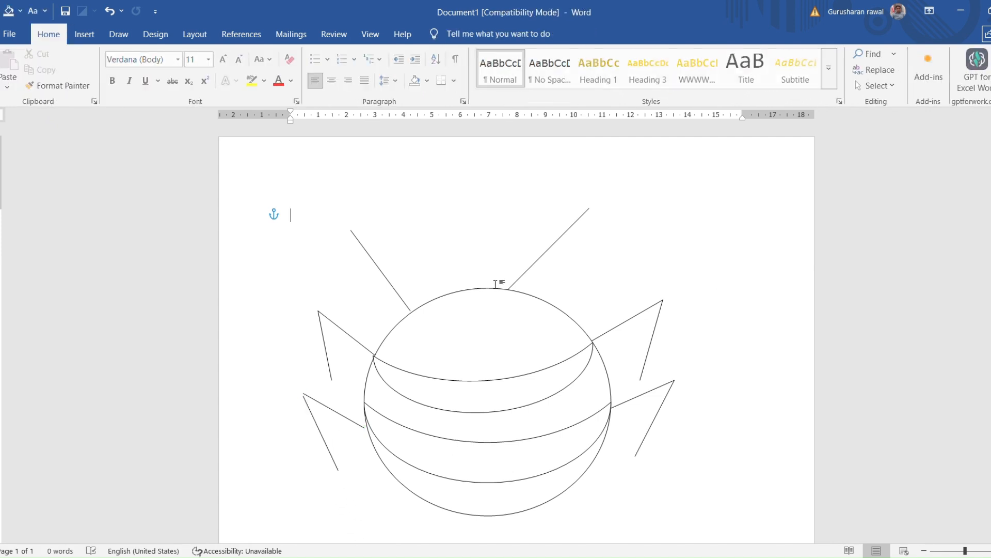
Shift both lines of the lower left leg toward the circle so they join each other and reach its edge
click(346, 421)
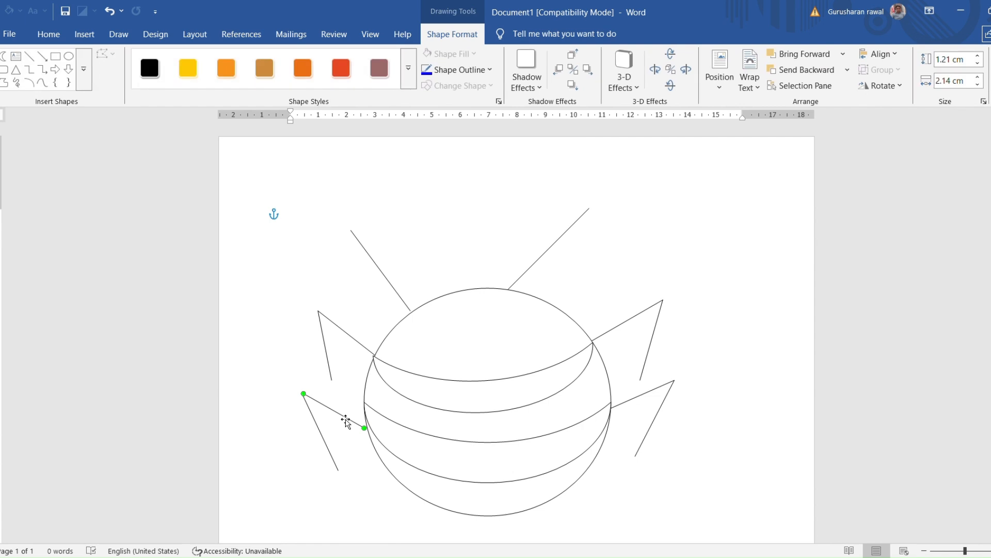
drag(346, 421, 327, 423)
click(320, 427)
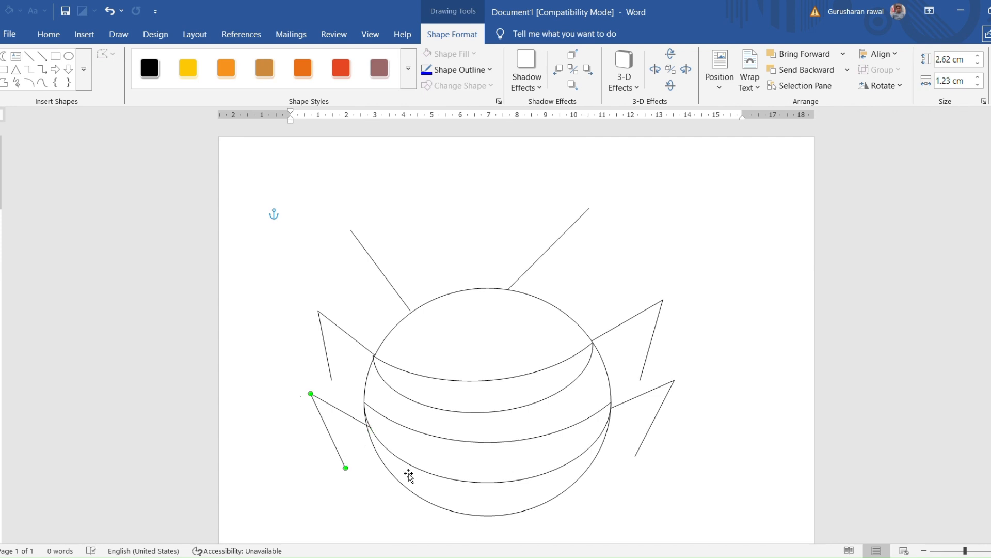
click(462, 189)
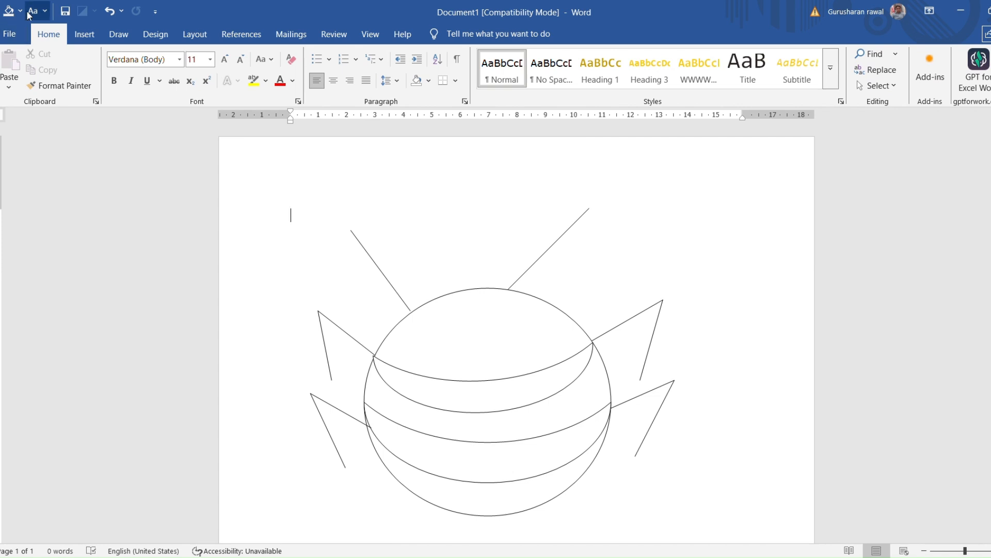
Insert a small triangle about 0.94 by 0.73 cm below the circle and rotate it to point downward
click(85, 34)
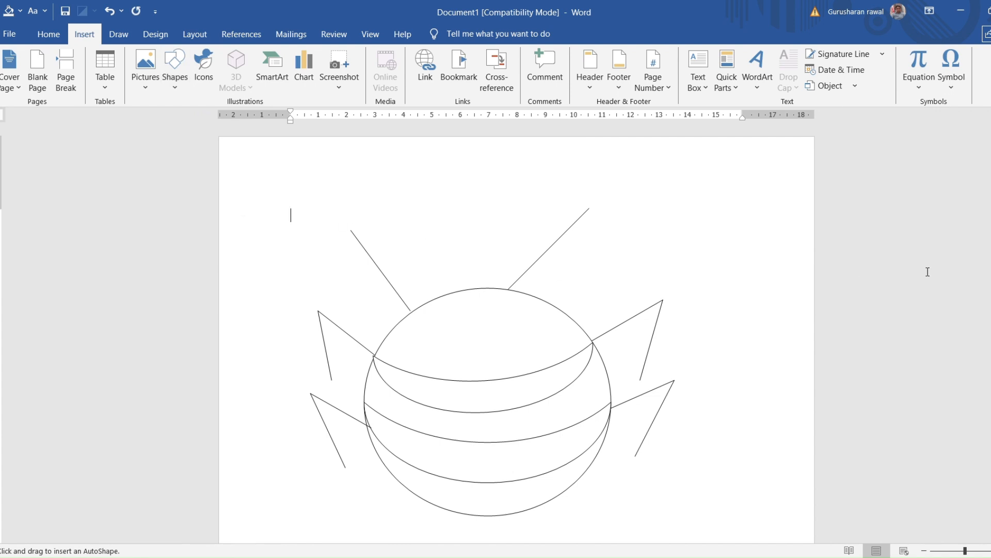
scroll(517, 331, down, 5)
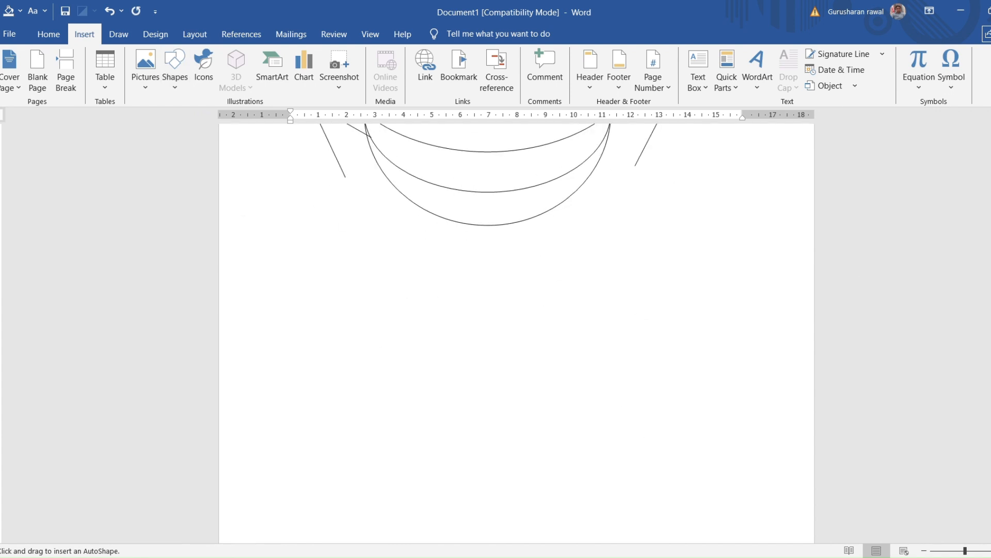
scroll(516, 331, up, 2)
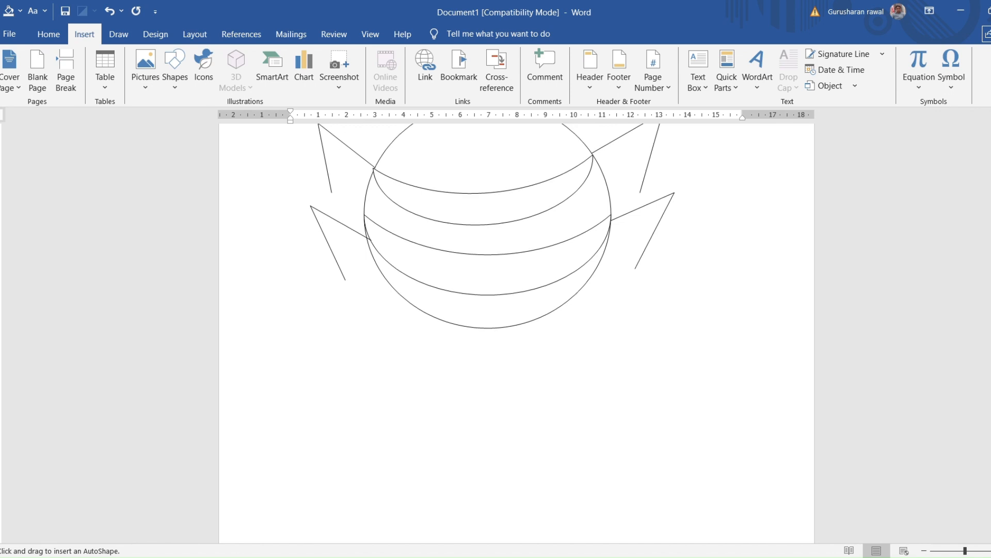
key(Escape)
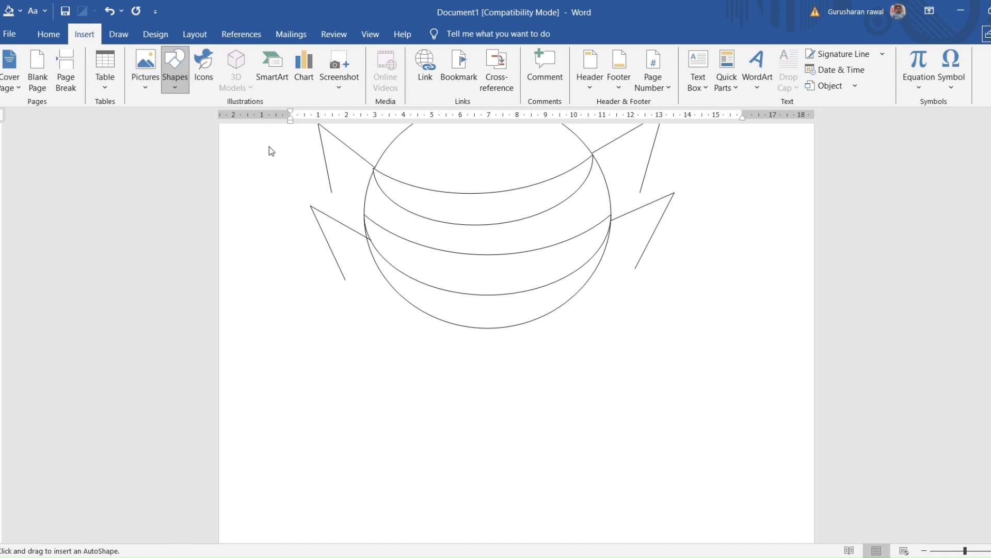
mouse_move(435, 382)
mouse_down()
mouse_move(511, 339)
mouse_move(488, 329)
mouse_move(491, 354)
mouse_move(473, 387)
mouse_move(469, 369)
mouse_up()
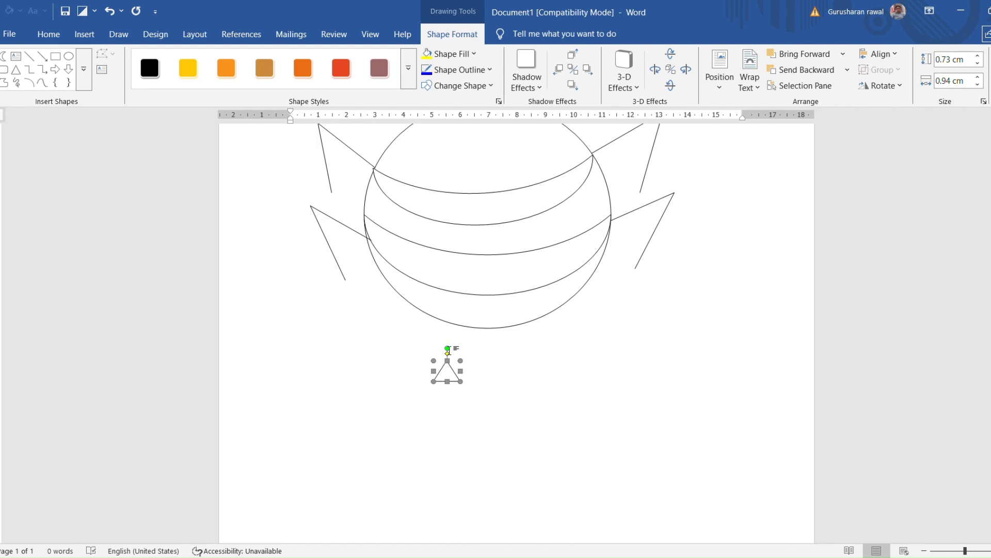
drag(447, 350, 447, 427)
click(448, 396)
Straighten the small triangle and move it onto the middle of the circle's bottom edge as a stinger
scroll(447, 393, up, 3)
click(454, 488)
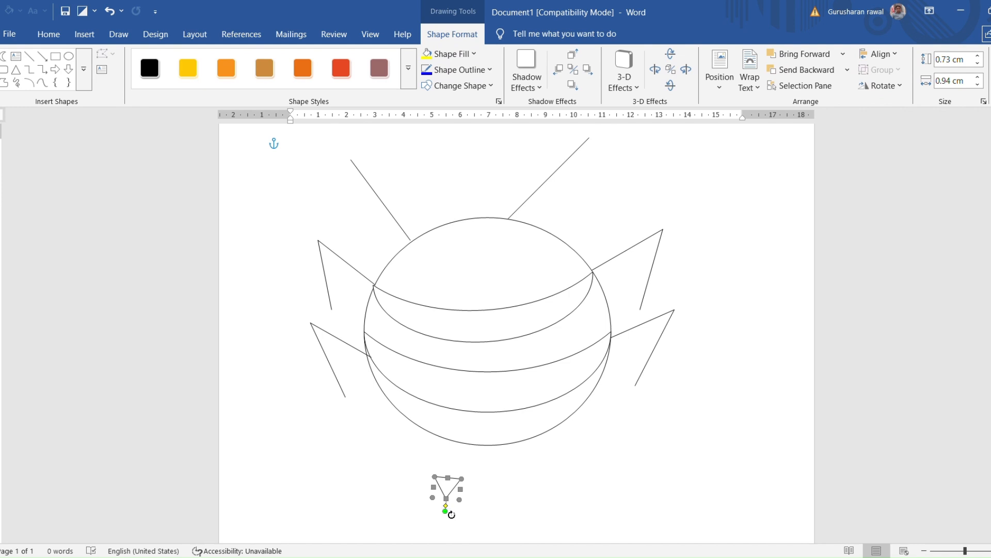
drag(448, 511, 494, 450)
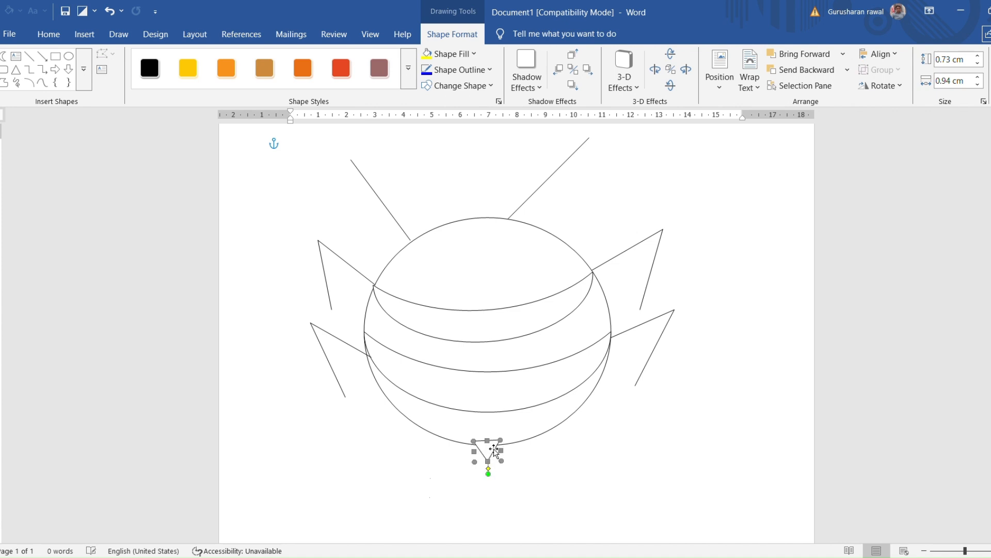
Draw two oval eyes near the top of the circle, the right about 0.89 by 0.77 cm and the left about 0.79 by 0.75 cm
click(543, 484)
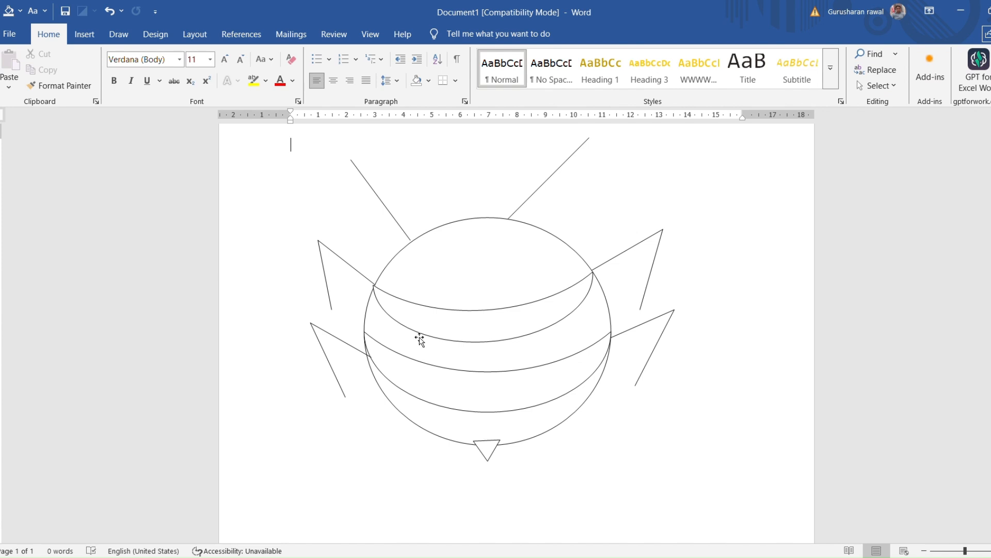
click(85, 34)
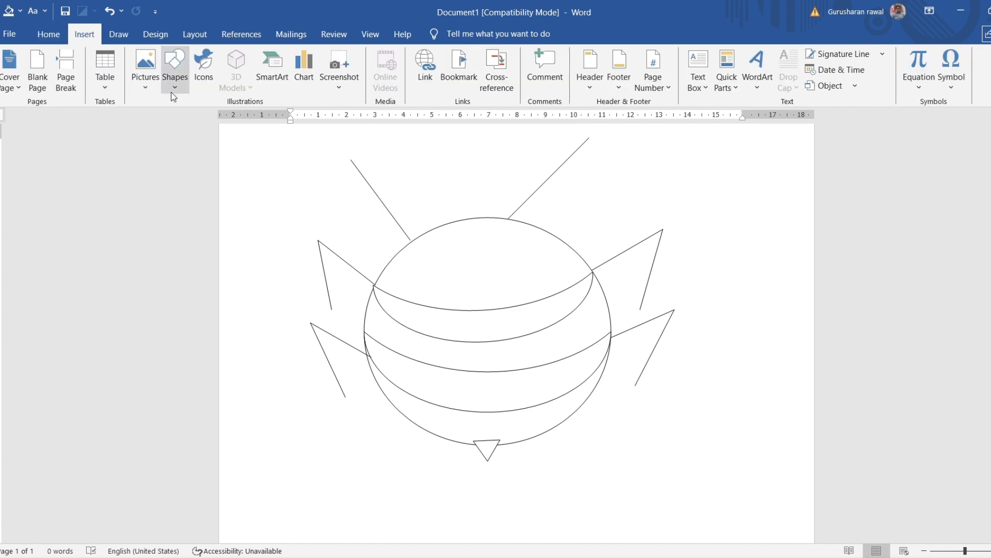
click(171, 61)
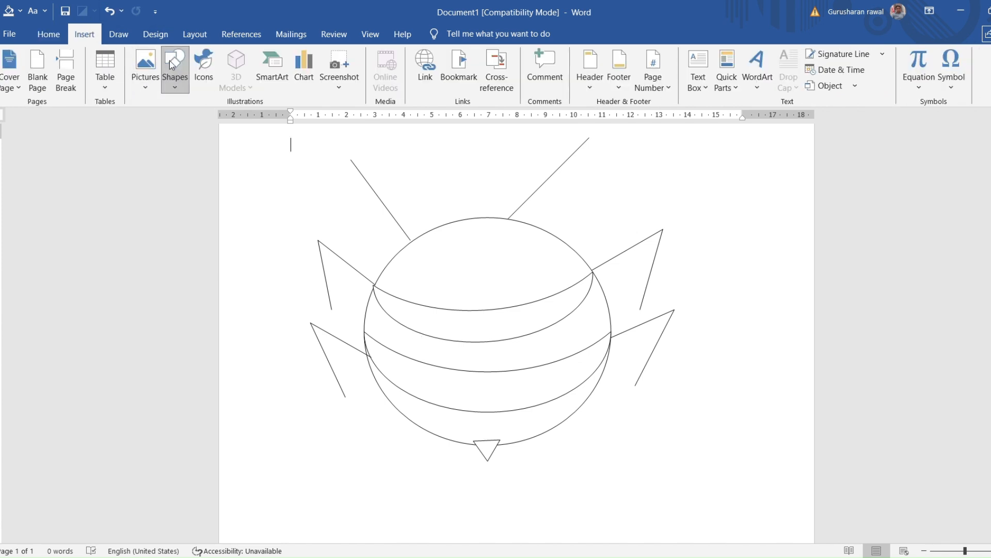
click(247, 115)
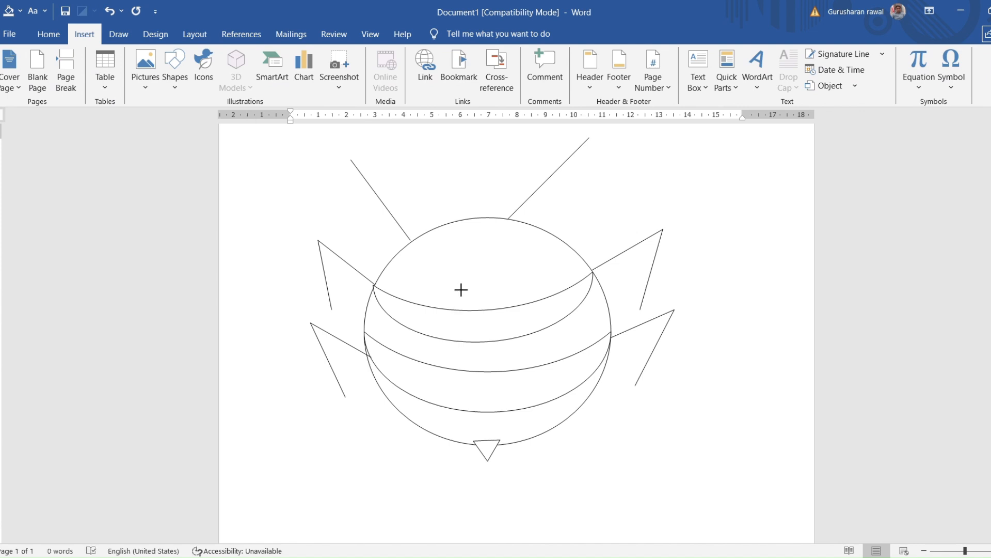
mouse_move(453, 284)
mouse_down()
mouse_move(485, 275)
mouse_move(477, 263)
mouse_move(508, 256)
mouse_up()
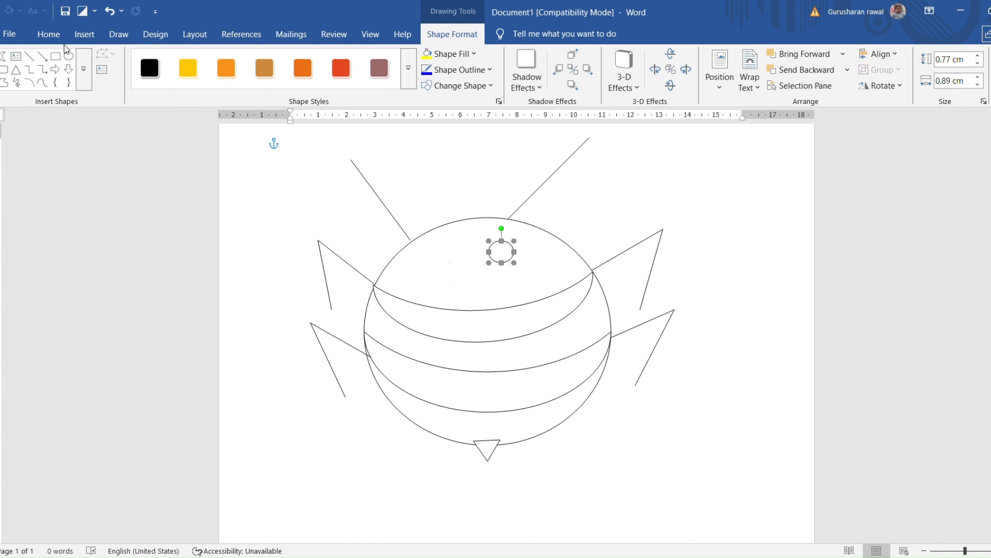
click(69, 55)
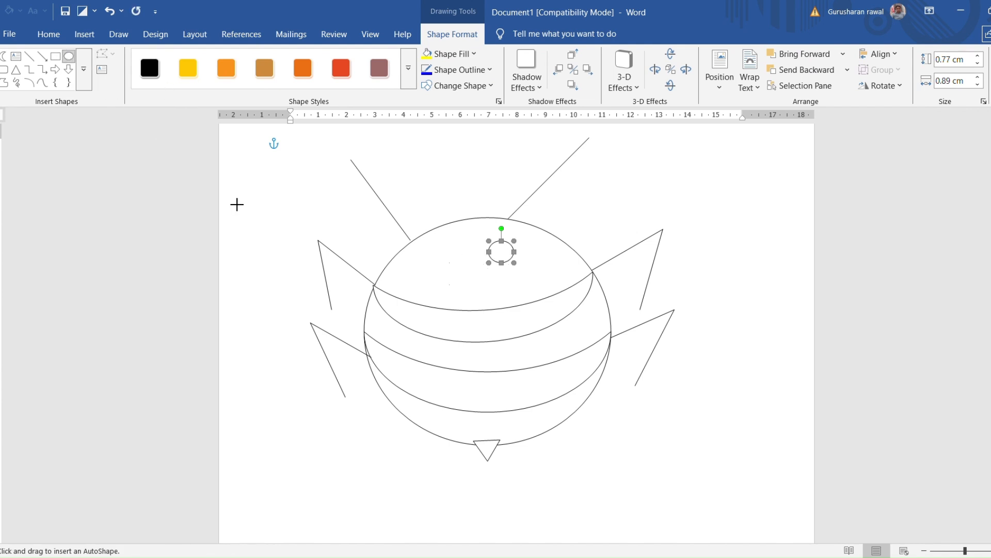
drag(424, 266, 456, 254)
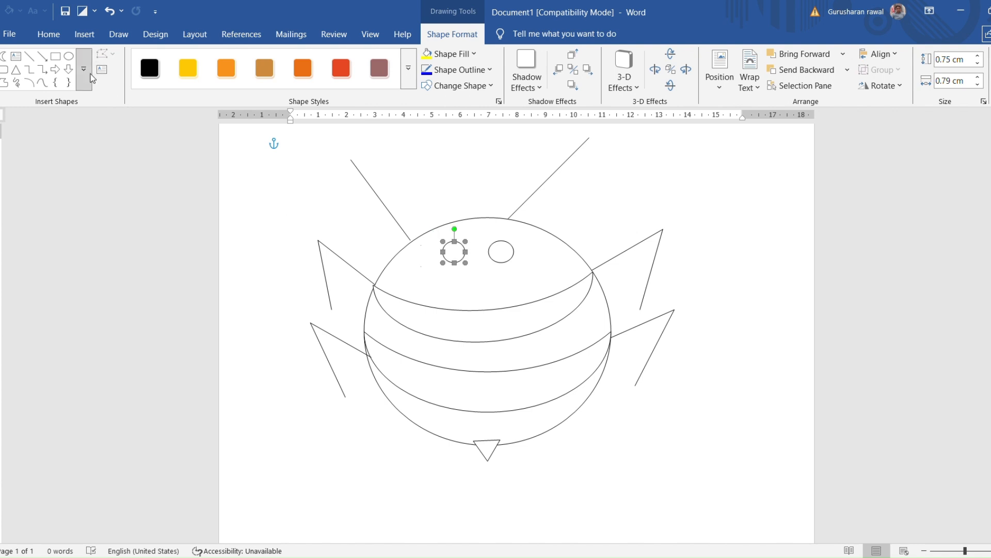
Draw a pupil about 0.46 by 0.5 cm inside the lower part of each eye, the right one first
click(69, 56)
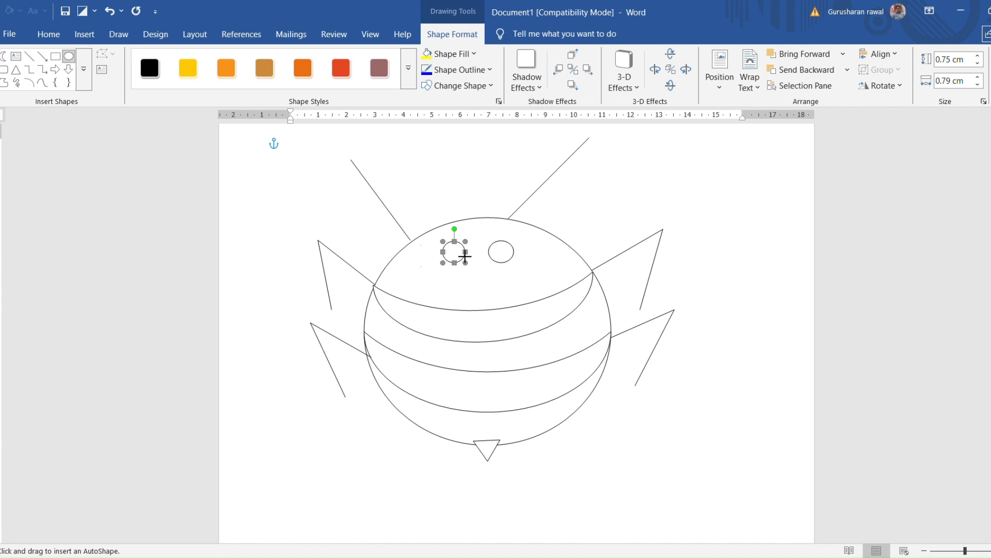
mouse_move(502, 262)
mouse_down()
mouse_move(522, 253)
mouse_move(514, 244)
mouse_move(508, 254)
mouse_up()
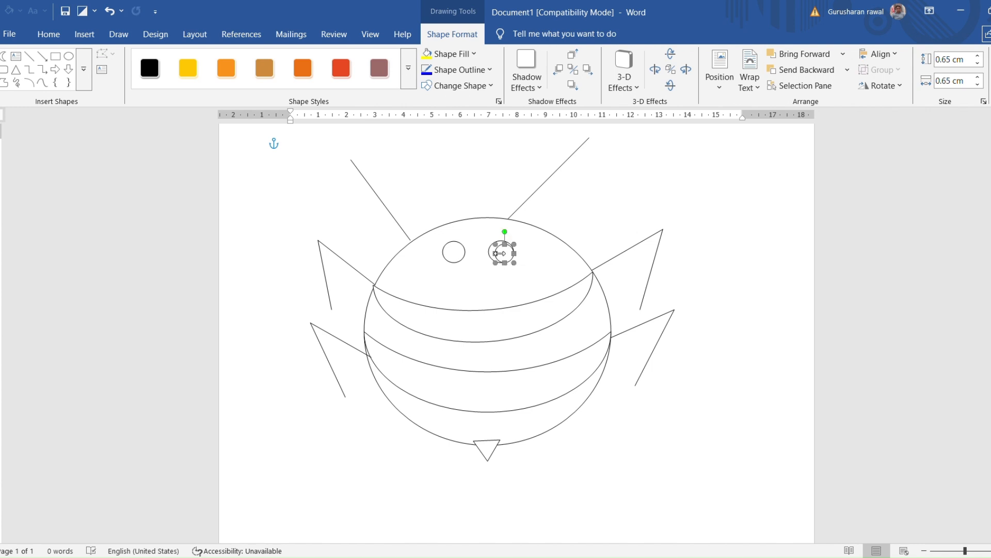
mouse_move(497, 253)
mouse_down()
mouse_move(511, 265)
mouse_move(513, 252)
mouse_move(523, 255)
mouse_move(511, 255)
mouse_up()
drag(508, 254, 508, 254)
click(466, 244)
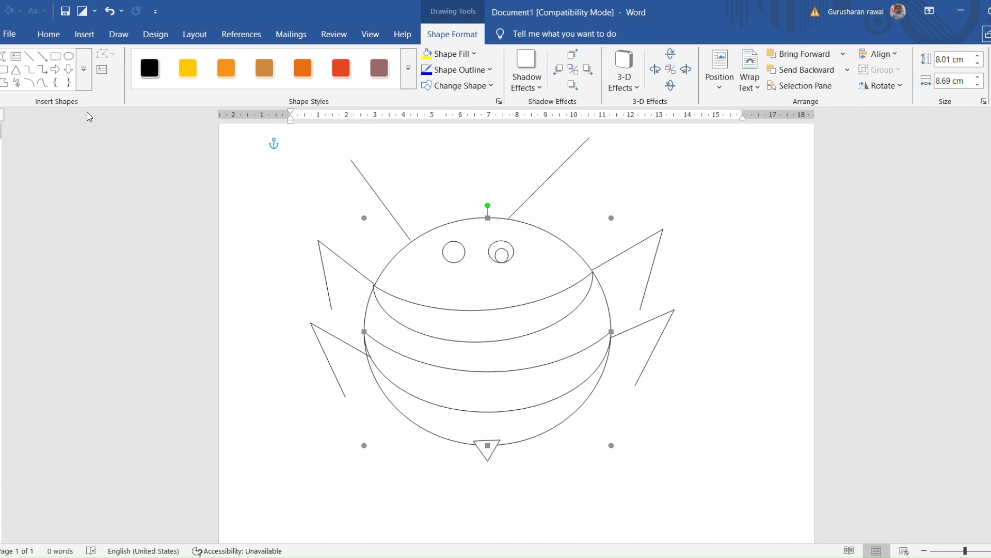
click(69, 57)
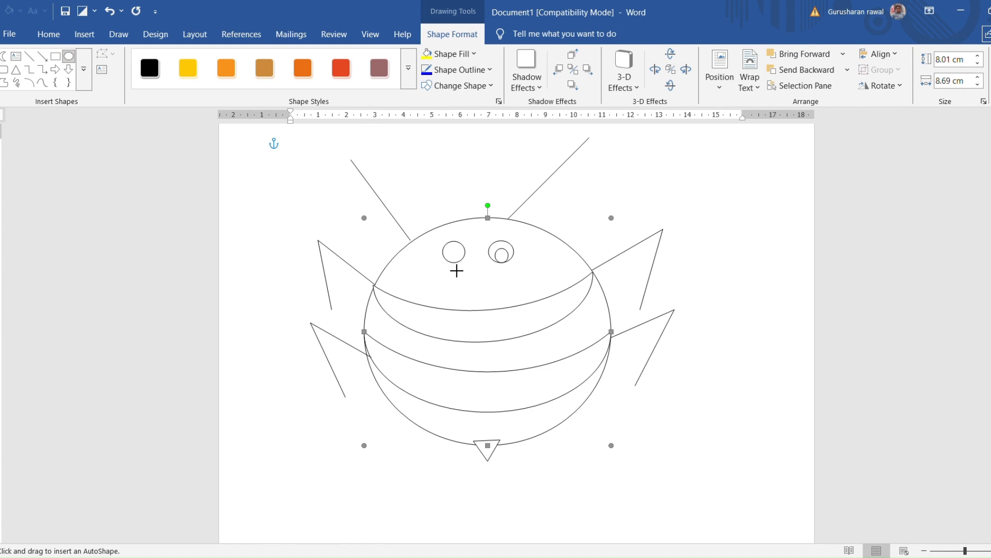
drag(449, 254, 458, 263)
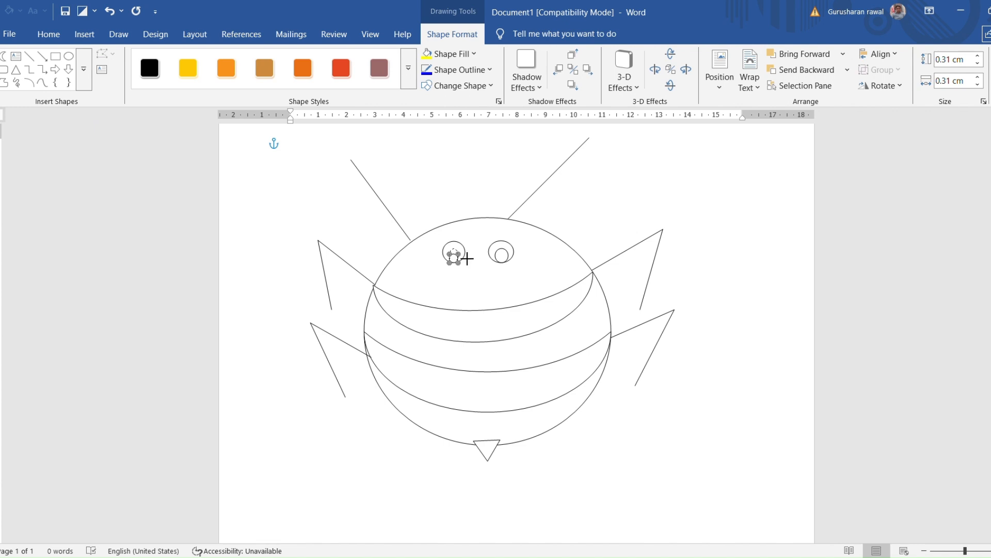
drag(459, 253, 463, 249)
Draw flat oval cheeks about 1 by 0.27 cm below the right eye and 0.75 by 0.33 cm below the left eye, placing both level
click(69, 56)
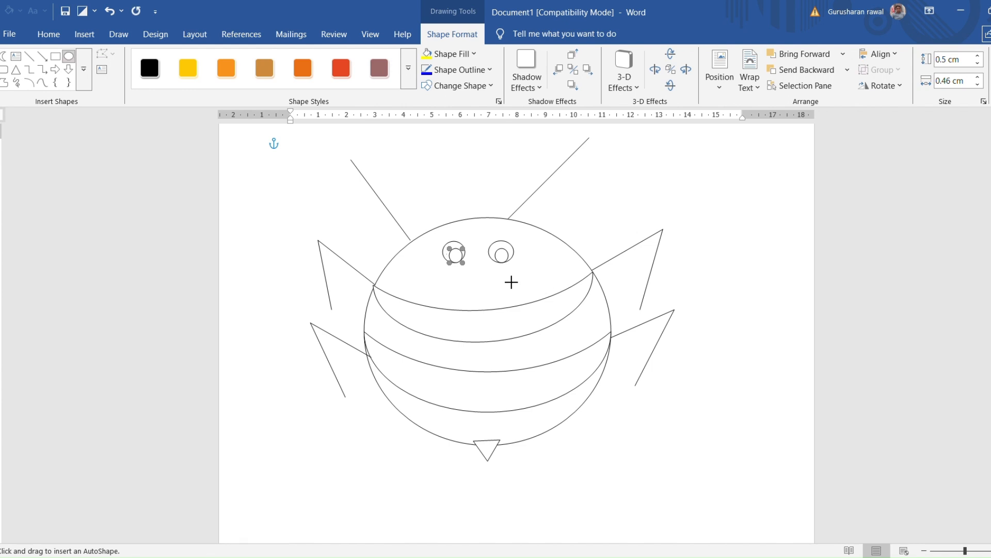
drag(501, 267, 537, 279)
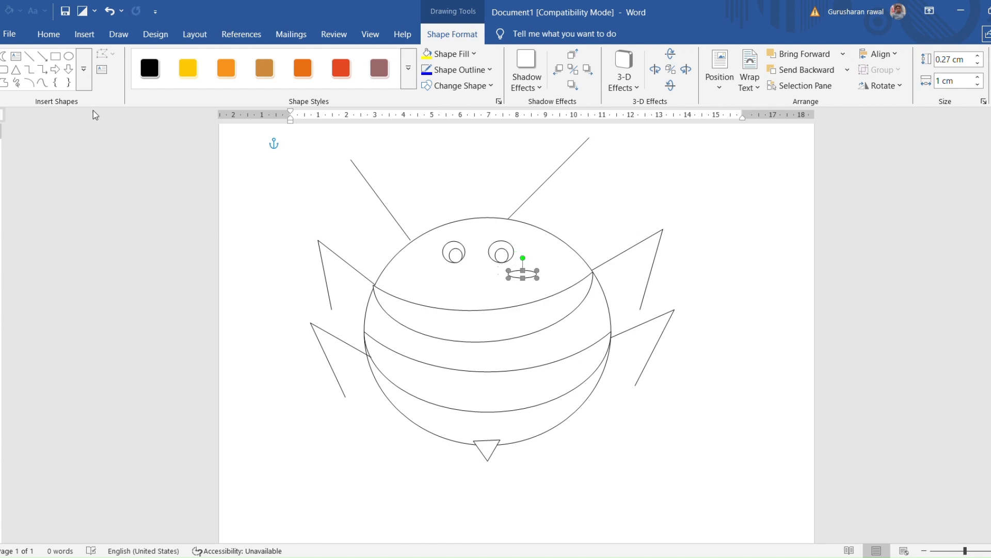
click(73, 58)
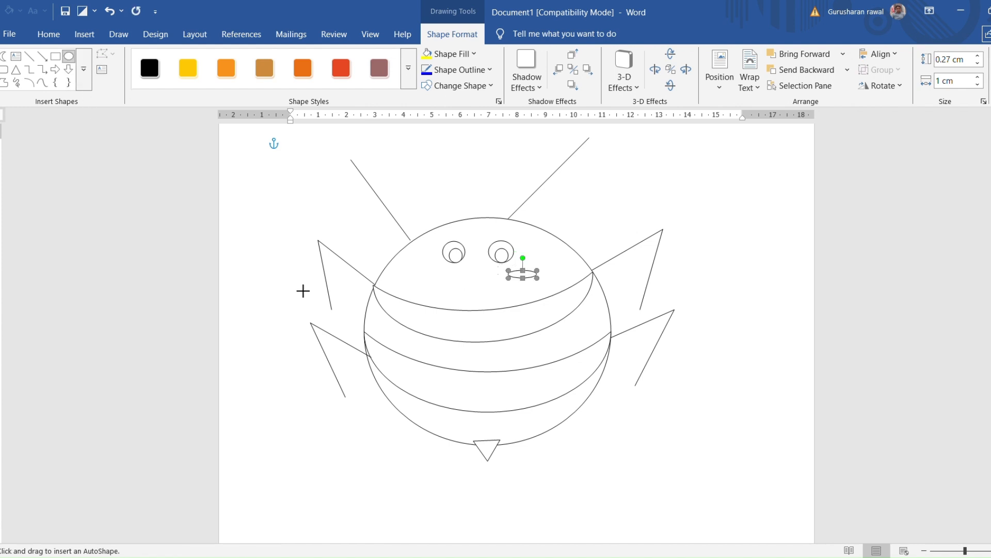
drag(406, 279, 428, 288)
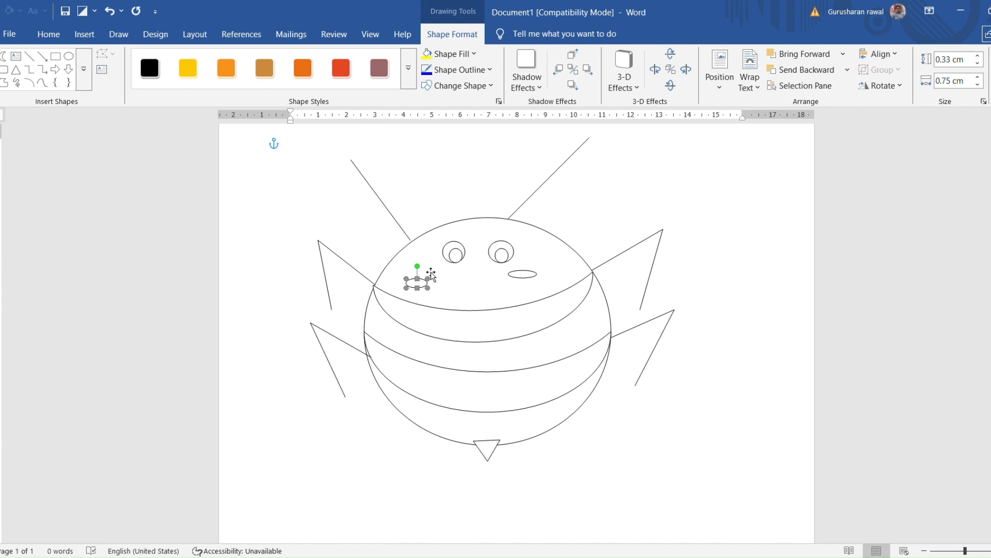
click(429, 282)
click(421, 285)
drag(421, 285, 442, 276)
click(248, 314)
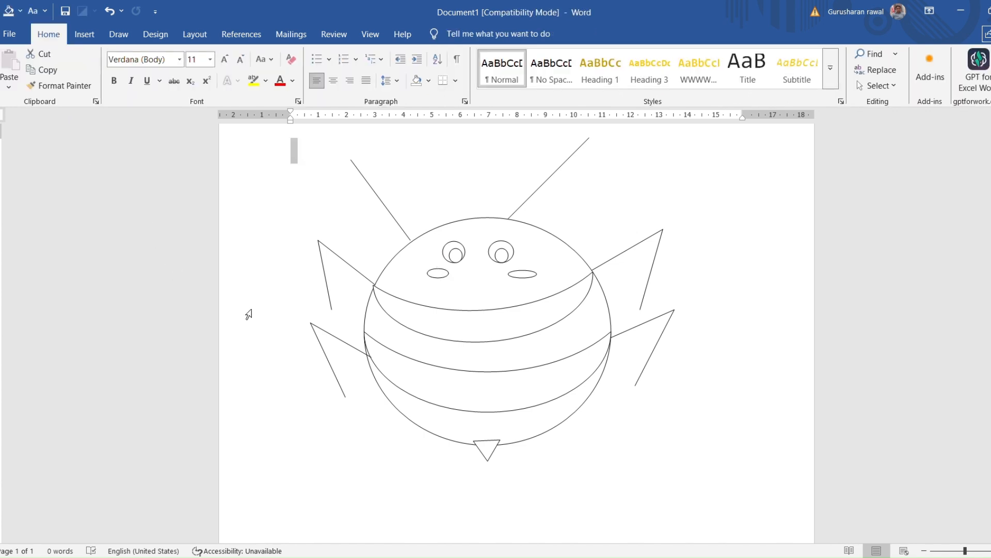
Fill the large body circle with light golden yellow
click(487, 294)
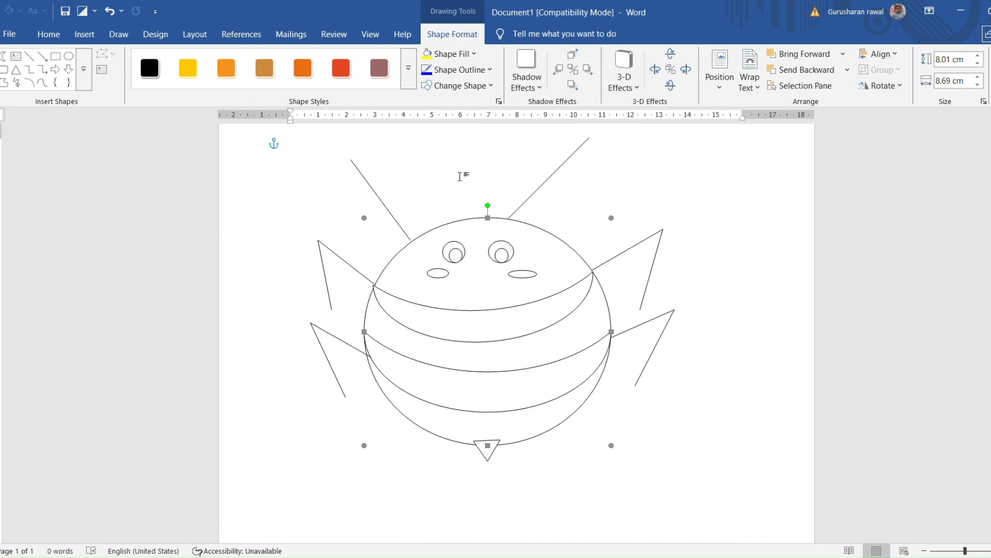
click(454, 54)
click(506, 172)
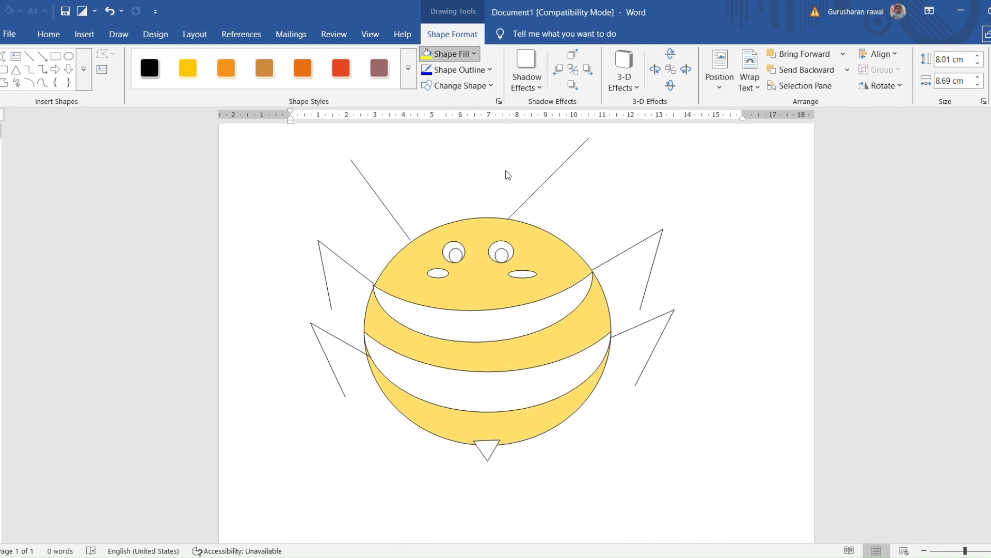
Fill the upper and lower crescent bands across the body with black
click(502, 341)
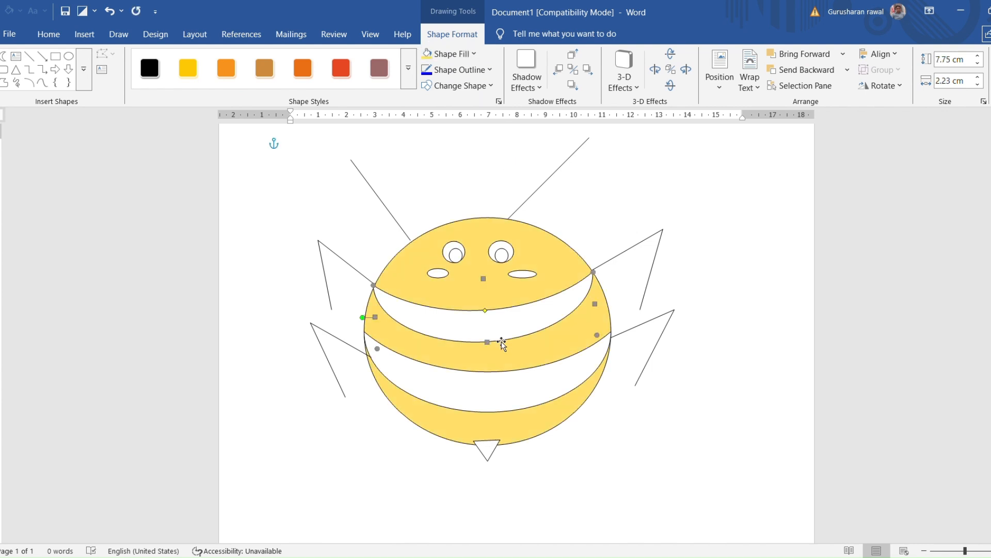
click(454, 54)
click(475, 125)
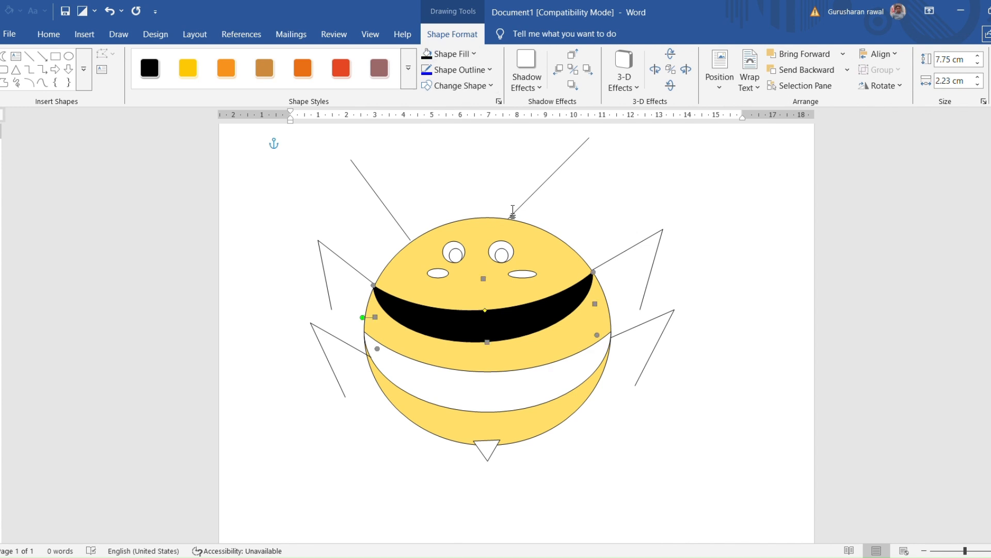
click(555, 394)
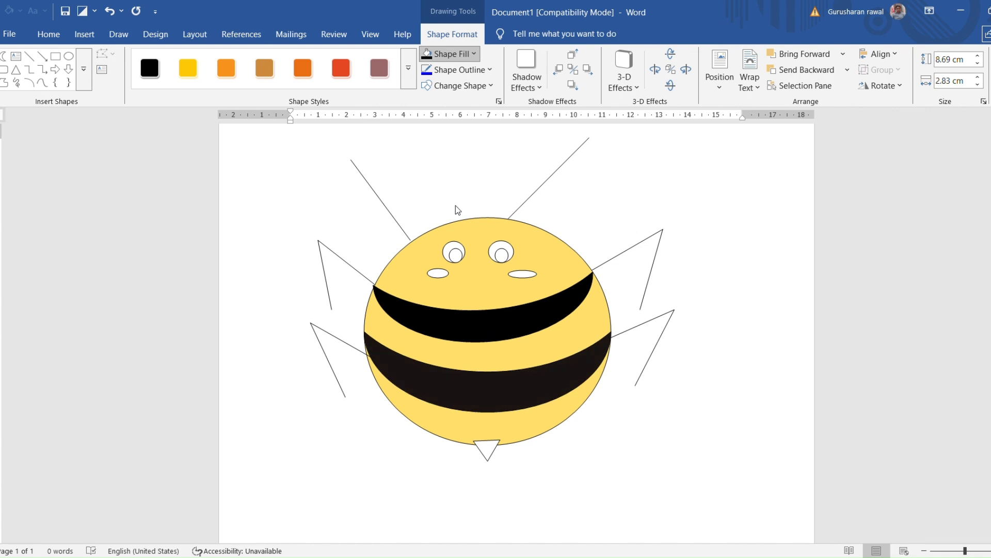
Fill the pupils of both eyes with black, leaving the outer eye ovals white
click(501, 255)
click(444, 48)
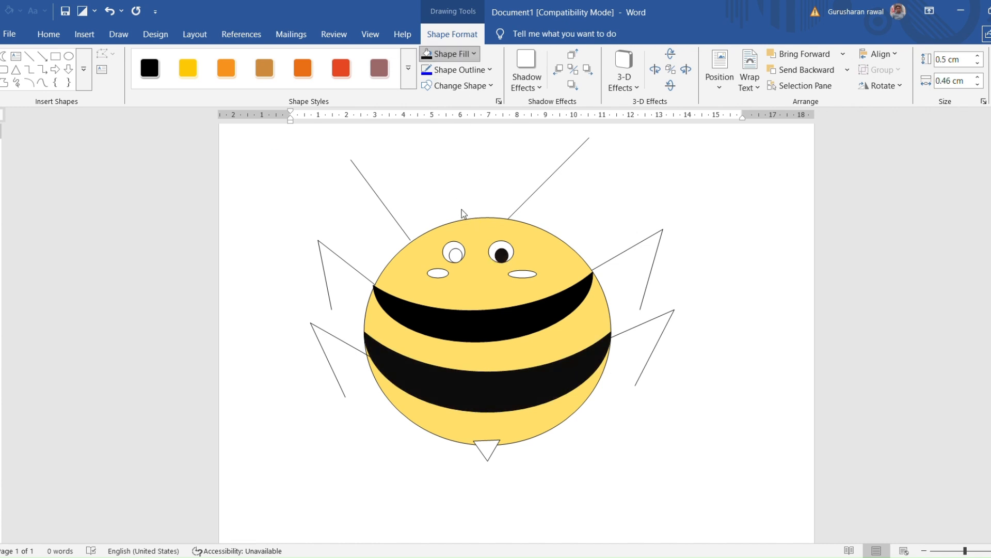
click(464, 215)
click(463, 261)
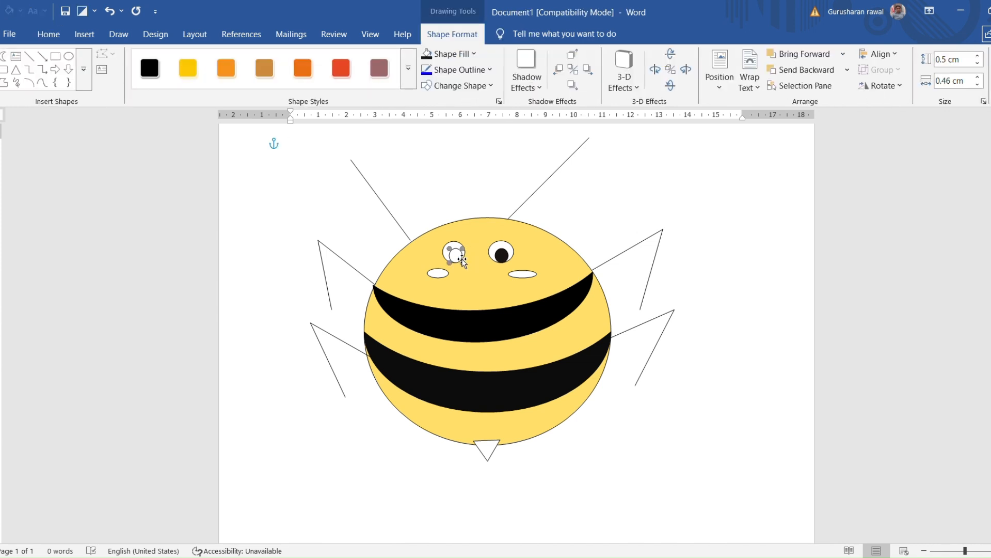
click(447, 57)
Fill both oval cheeks below the eyes with light red
click(523, 275)
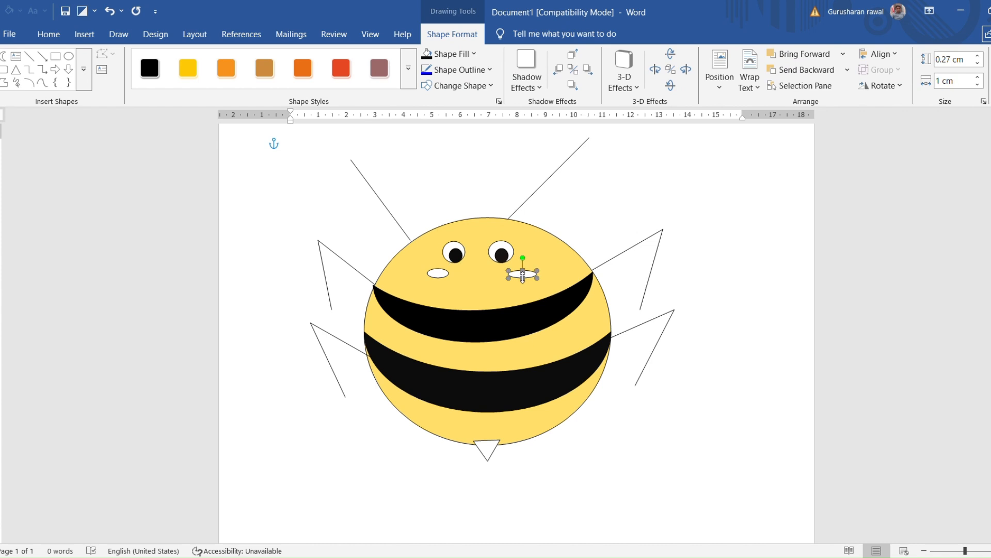
click(457, 56)
click(438, 273)
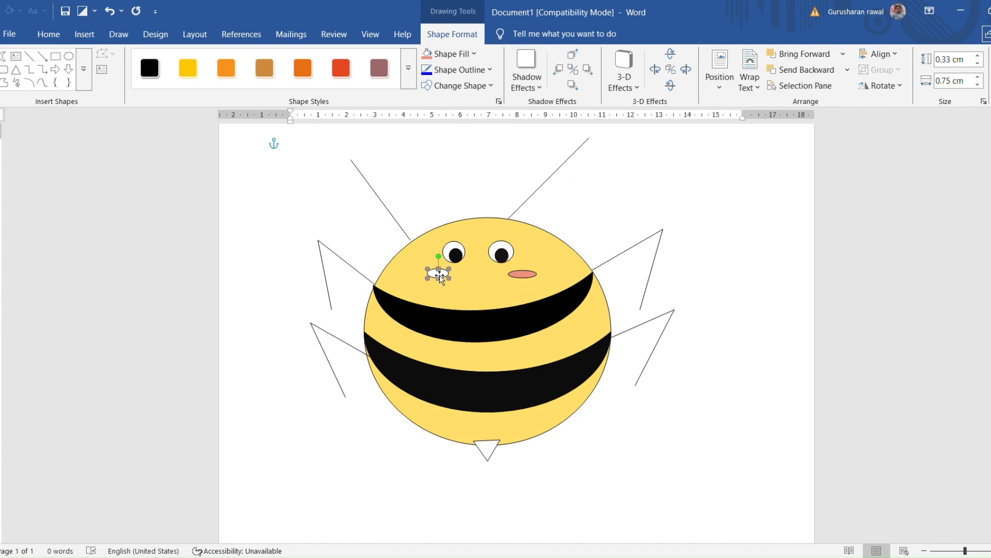
click(464, 58)
click(674, 215)
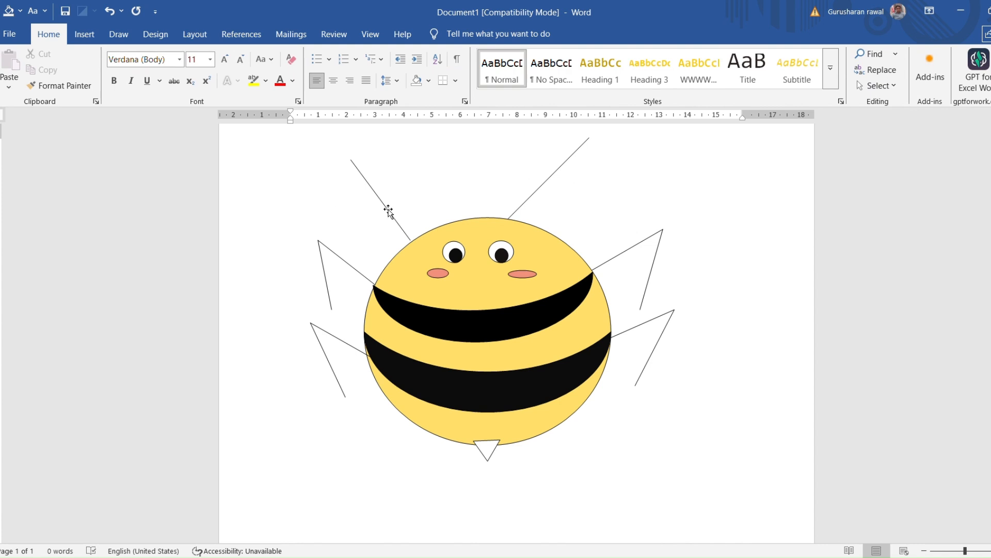
Move both antenna lines inward and down so their lower ends overlap the top of the head just above the eyes
click(388, 210)
drag(388, 210, 419, 201)
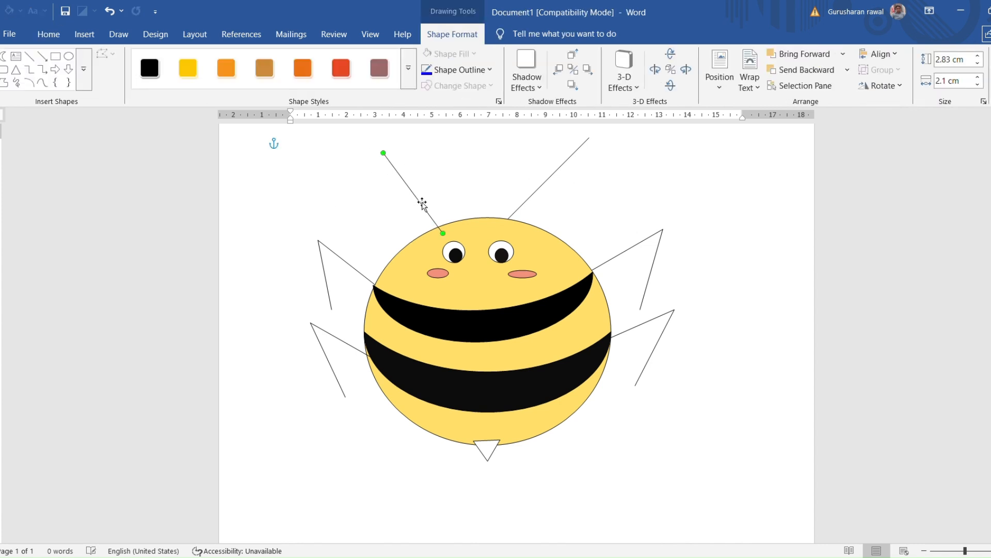
click(548, 182)
drag(548, 186, 545, 196)
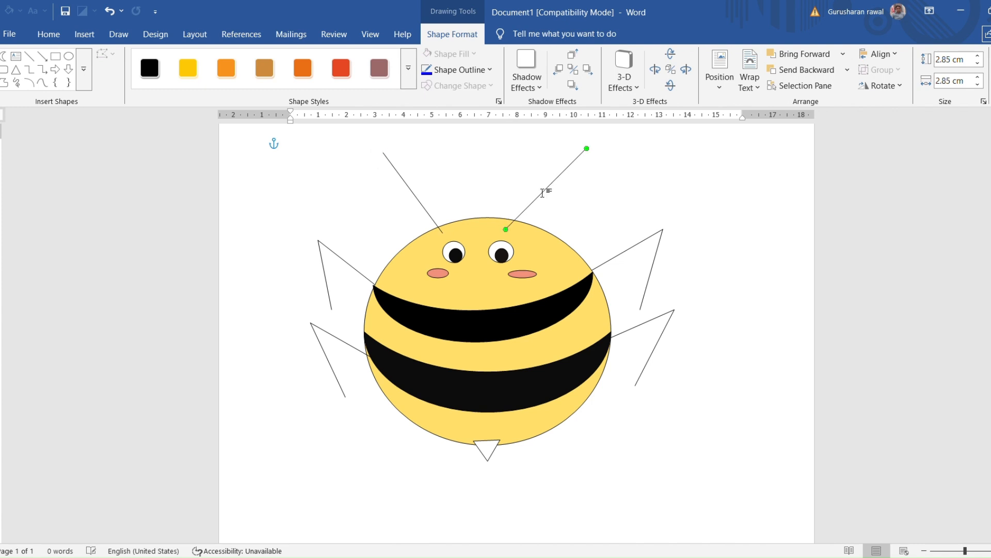
click(699, 159)
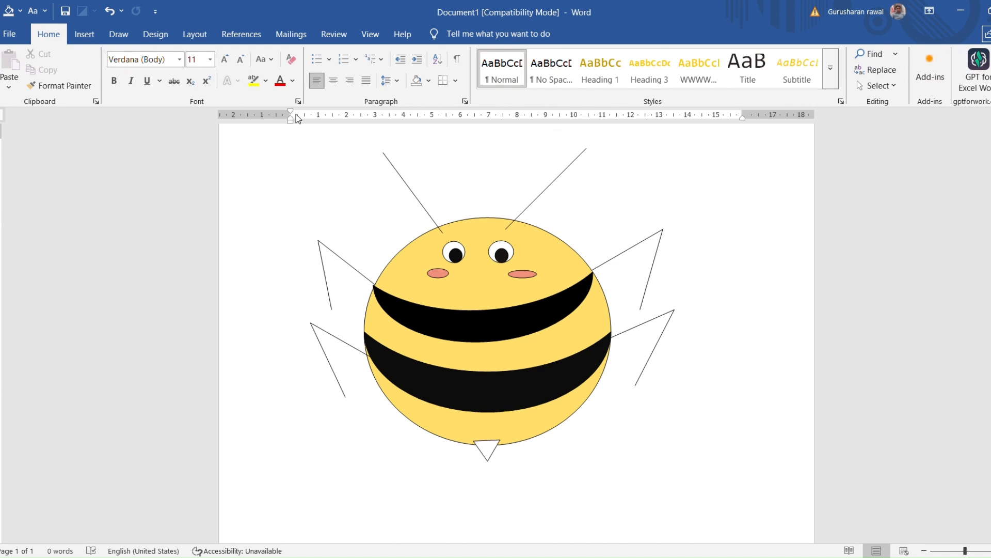
Fill the triangular stinger at the bottom of the body with black
click(488, 448)
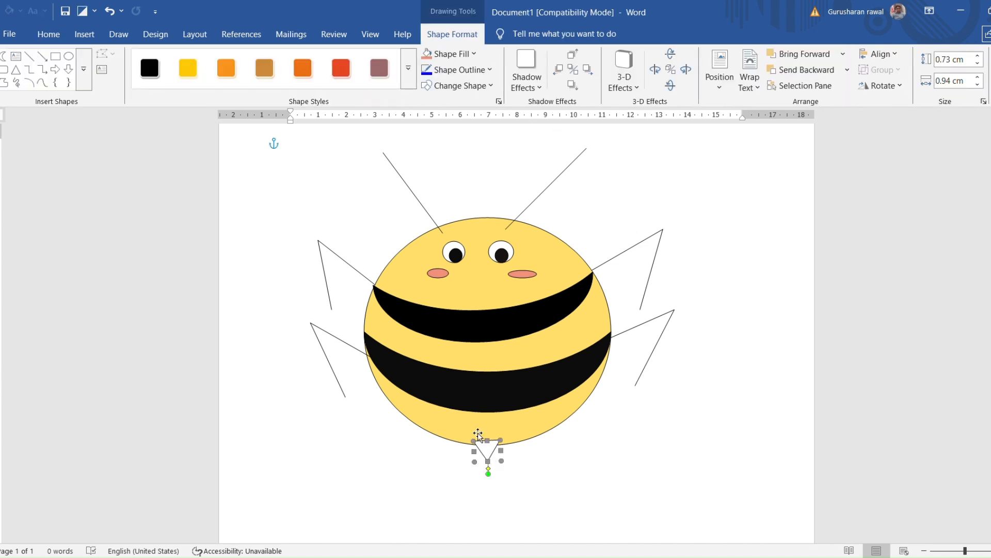
click(467, 53)
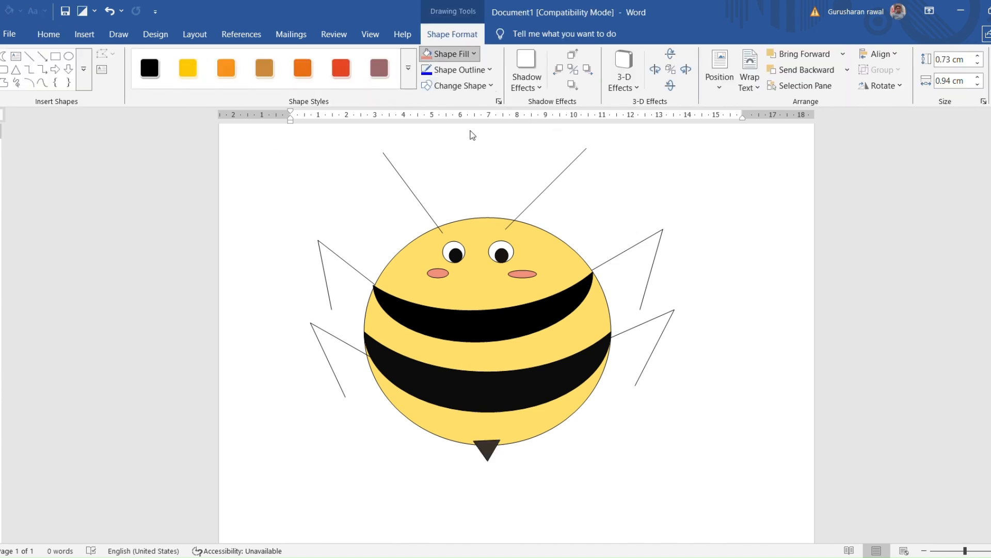
key(ctrl+z)
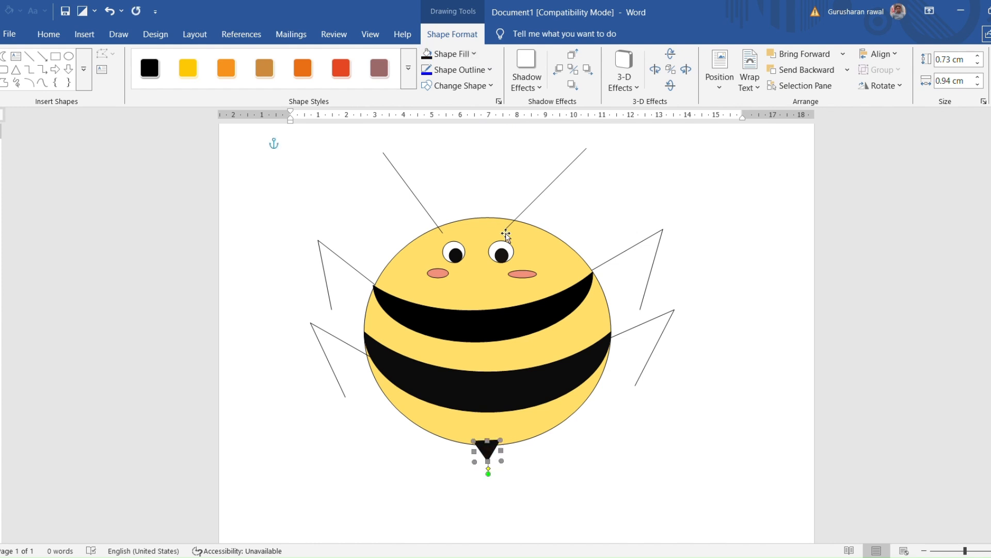
Give the bee's yellow body circle a thicker black outline
click(549, 279)
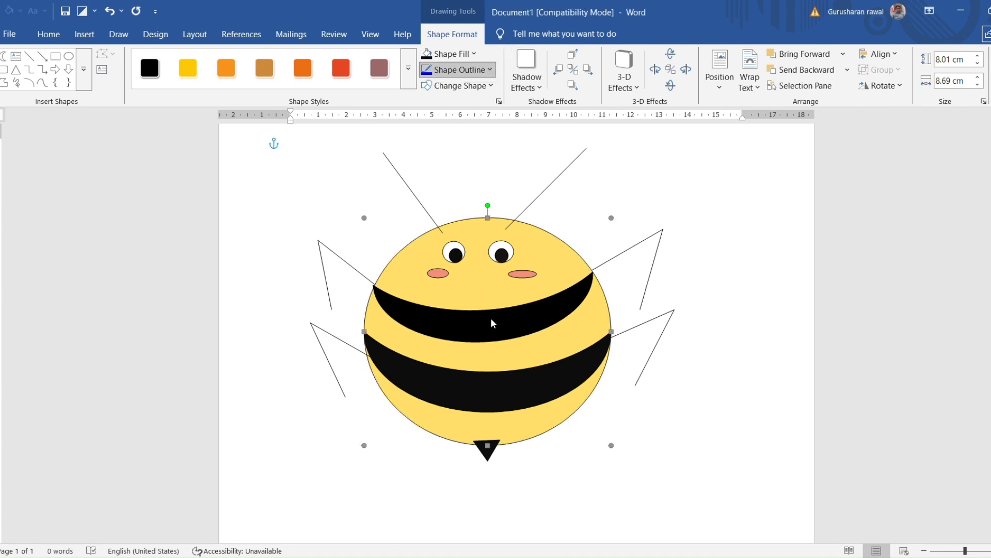
click(652, 395)
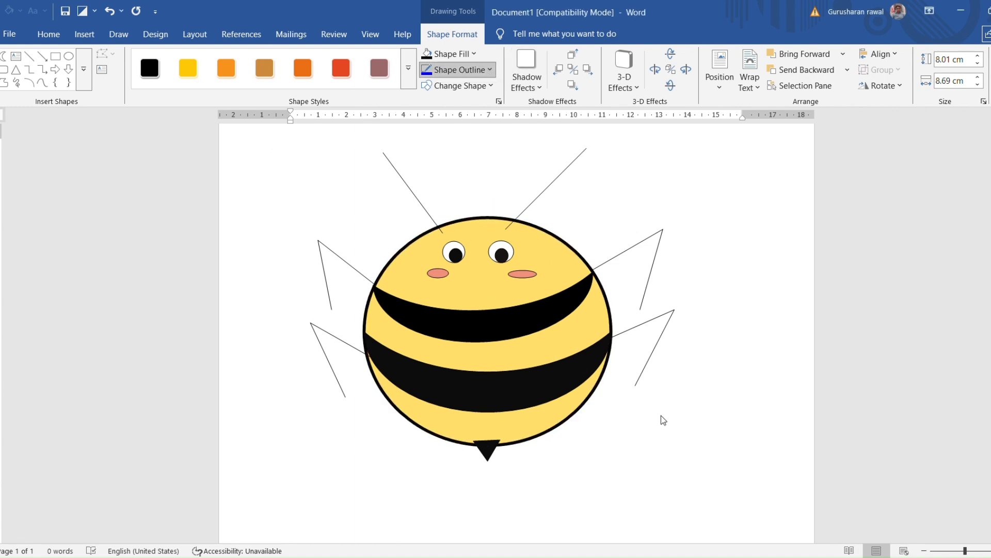
click(629, 255)
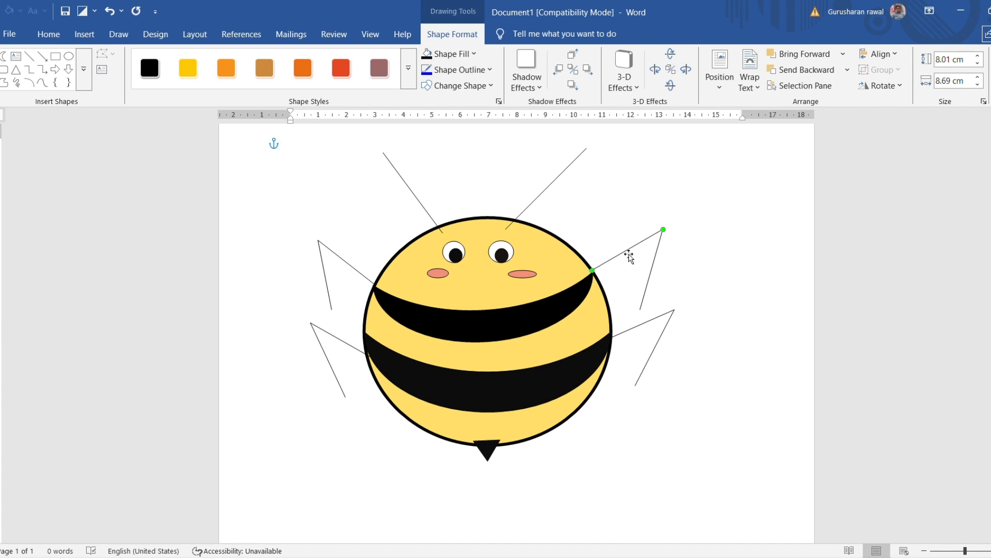
key(Escape)
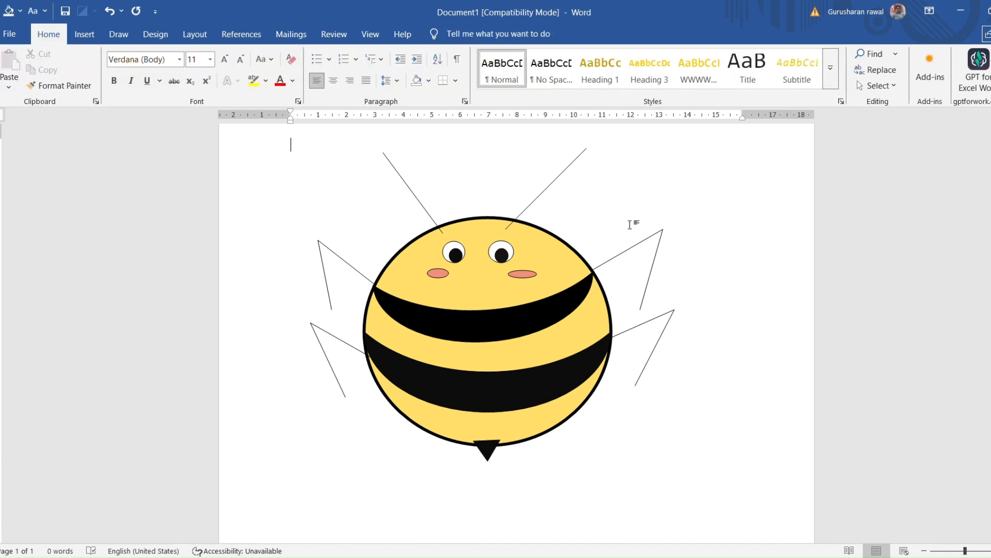
Thicken both black line segments of the upper leg on the right side of the body
click(633, 255)
click(490, 69)
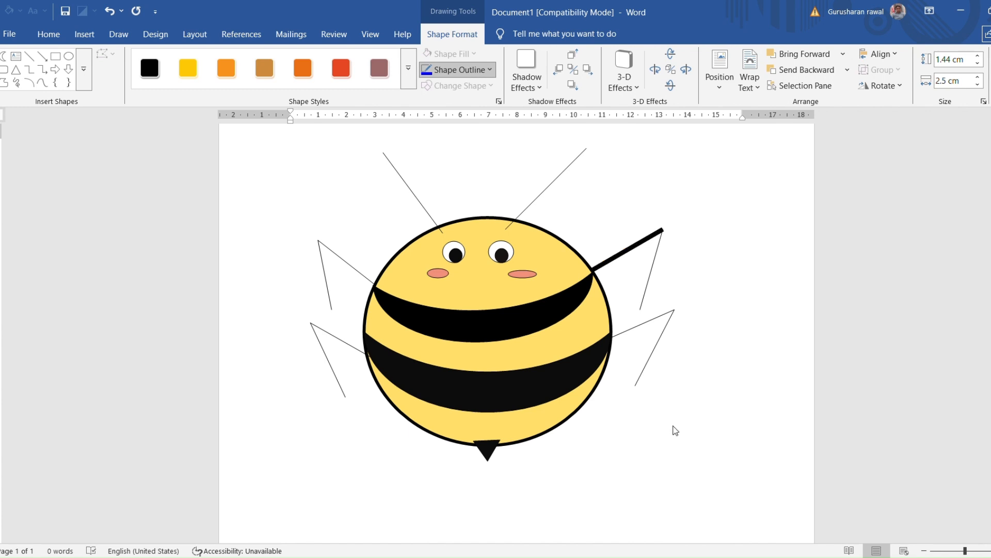
click(675, 404)
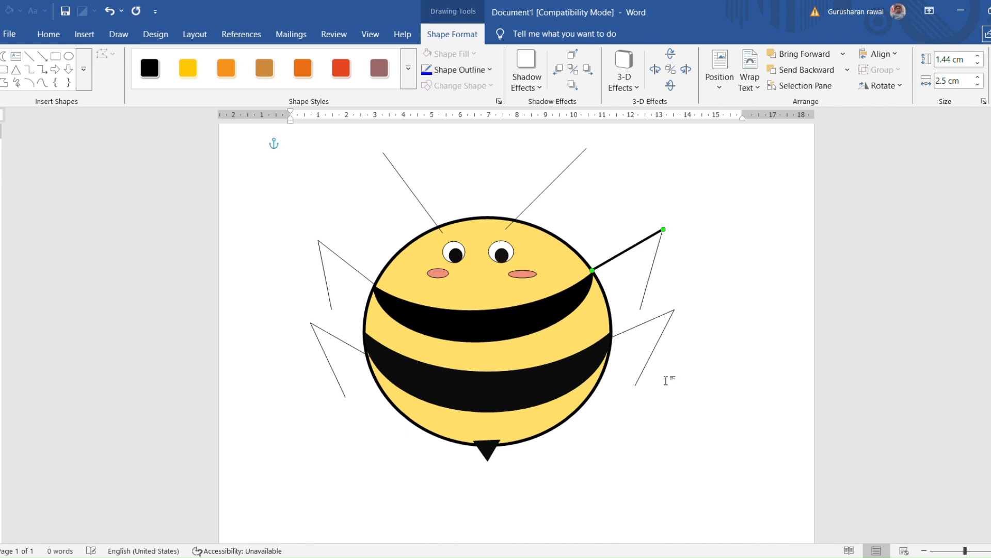
click(652, 298)
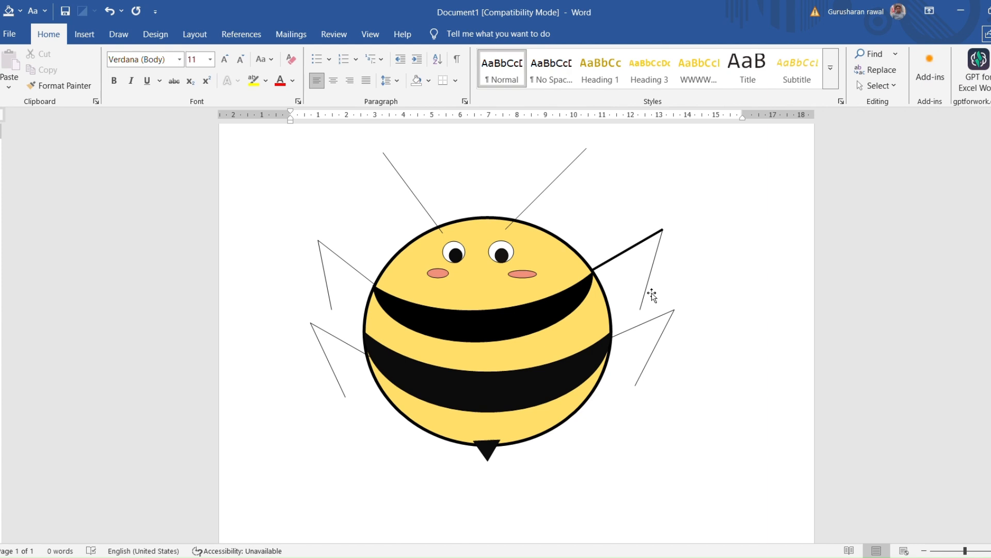
click(649, 290)
click(490, 70)
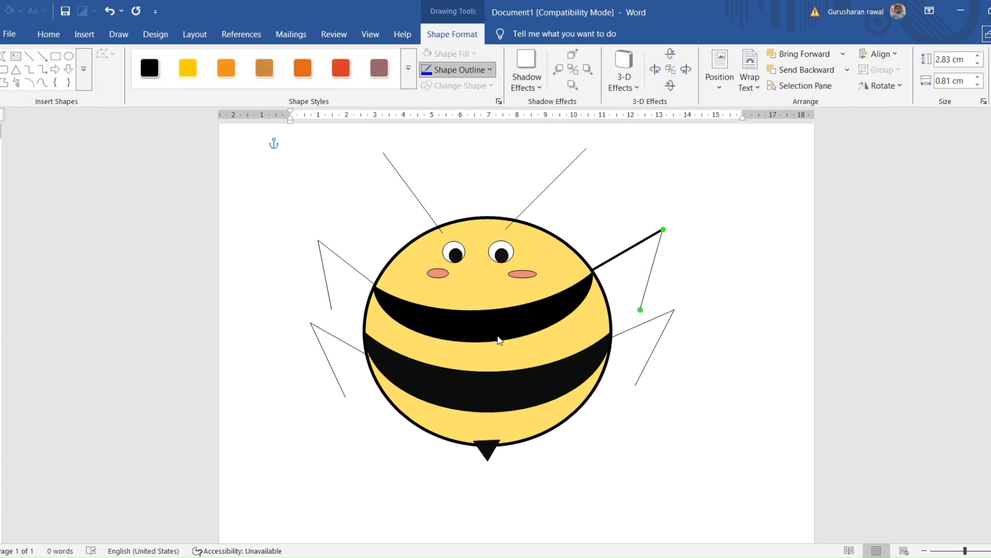
click(667, 413)
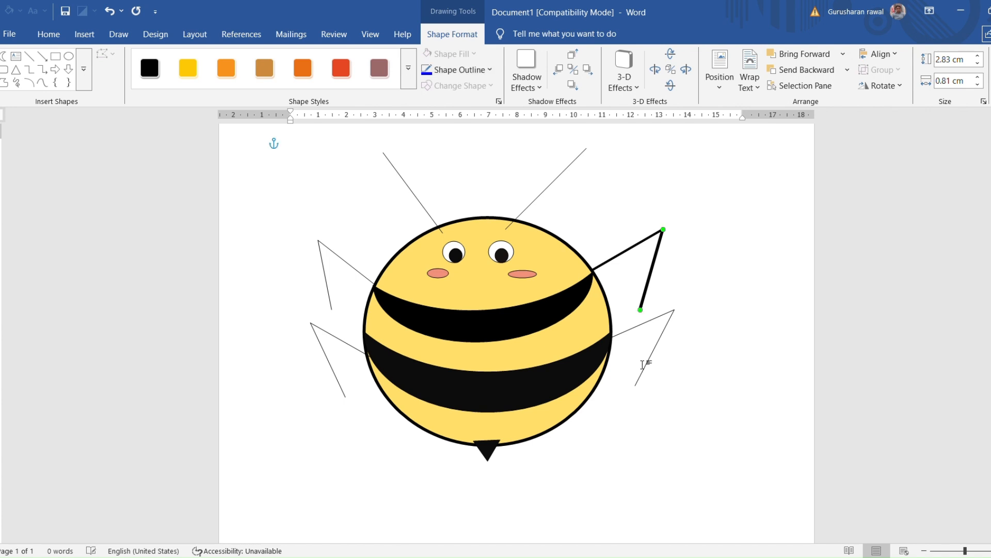
Thicken both line segments of the lower right leg to match the leg above it
click(636, 337)
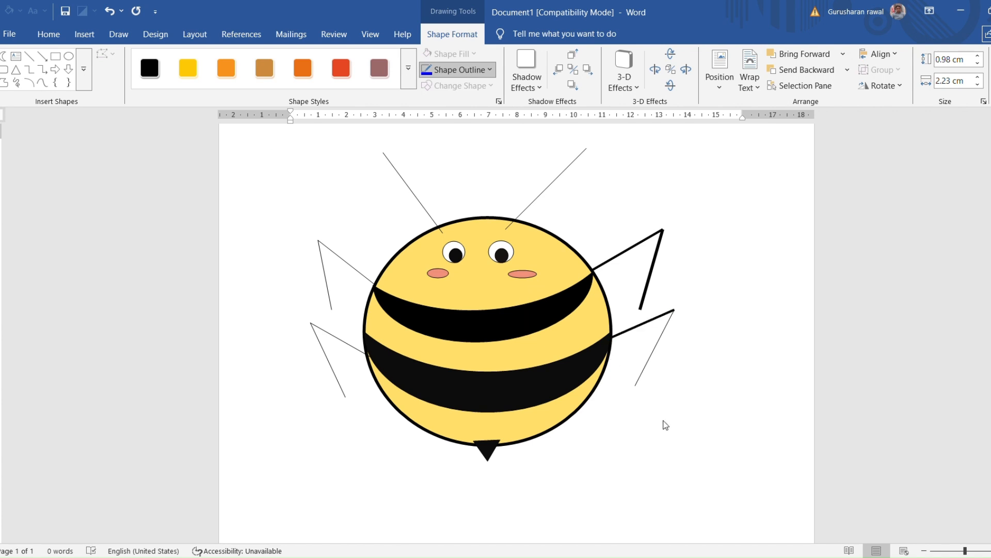
click(651, 368)
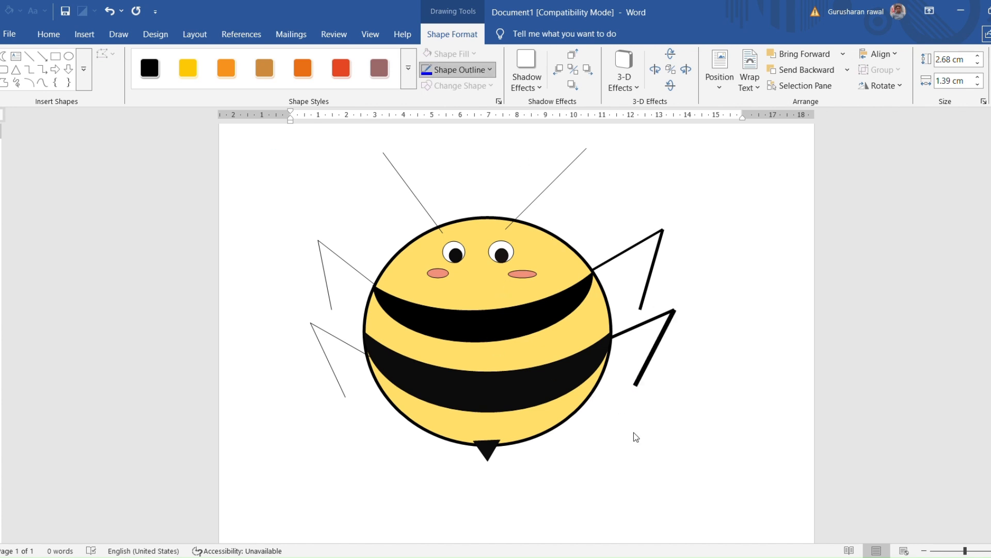
click(649, 411)
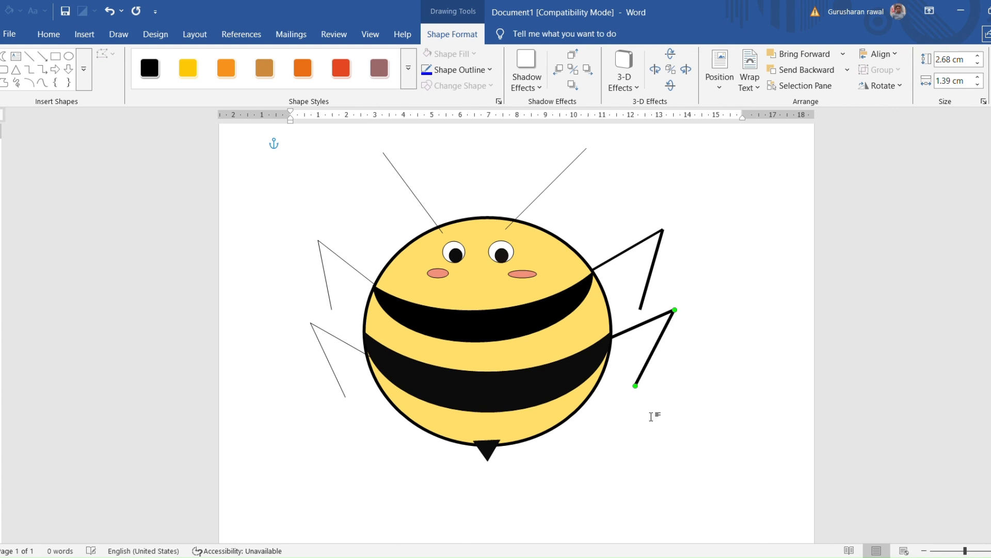
Thicken the right and left antenna lines on top of the head
click(523, 212)
click(488, 70)
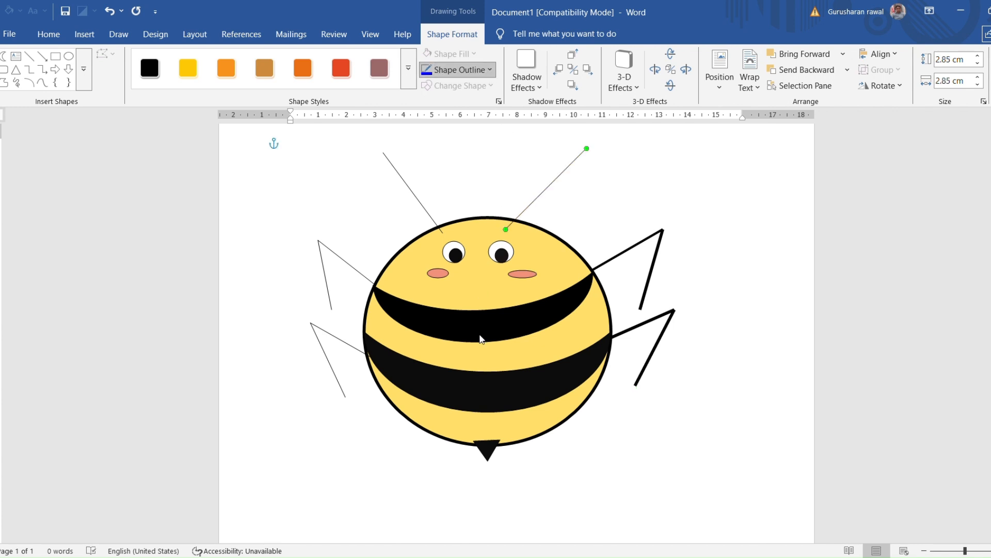
click(652, 412)
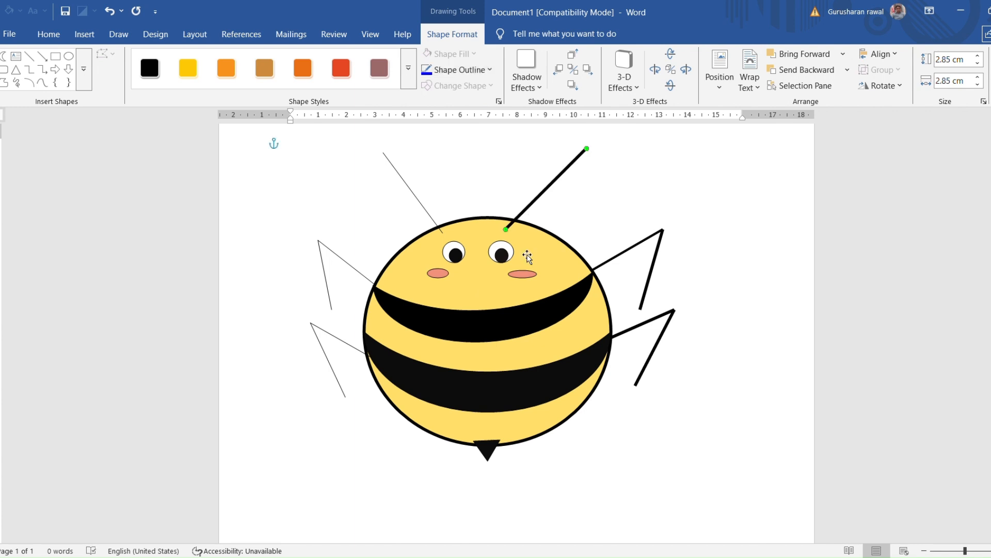
click(420, 211)
click(421, 205)
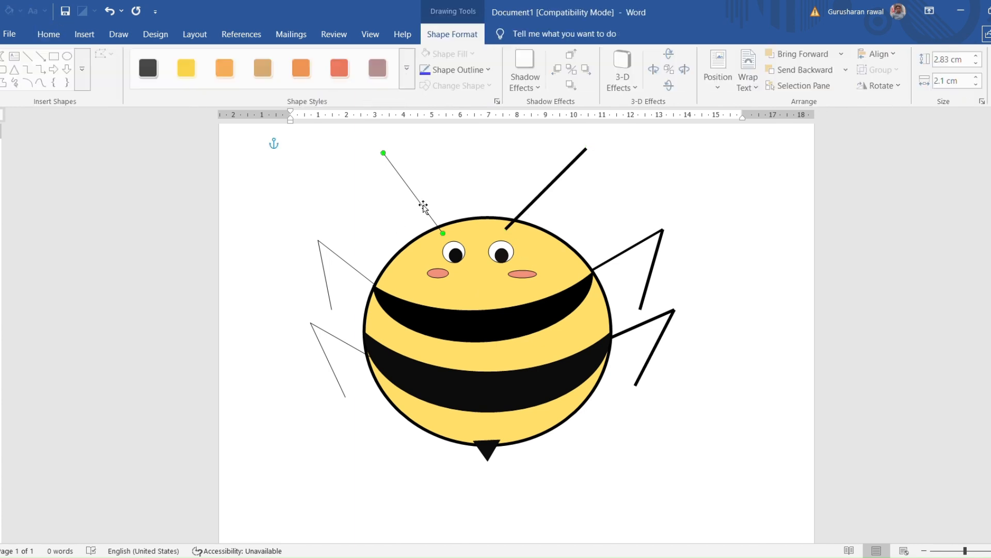
click(475, 70)
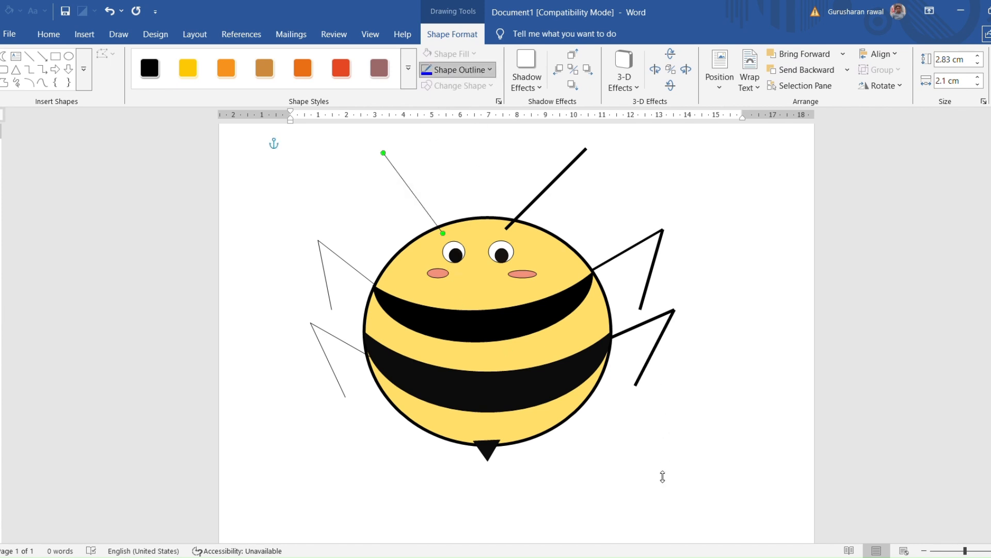
click(675, 423)
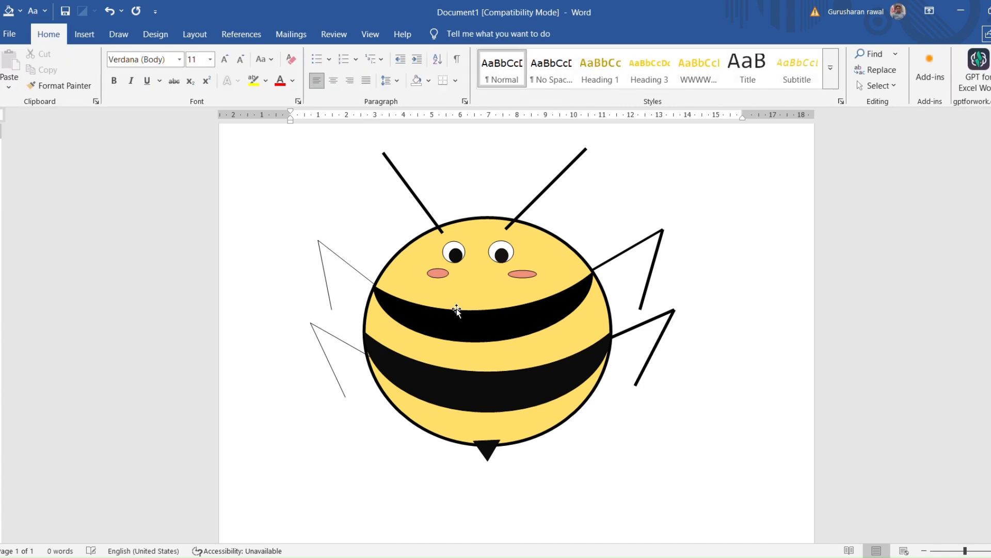
Thicken both line segments of the upper leg on the left side of the body
click(358, 272)
click(484, 70)
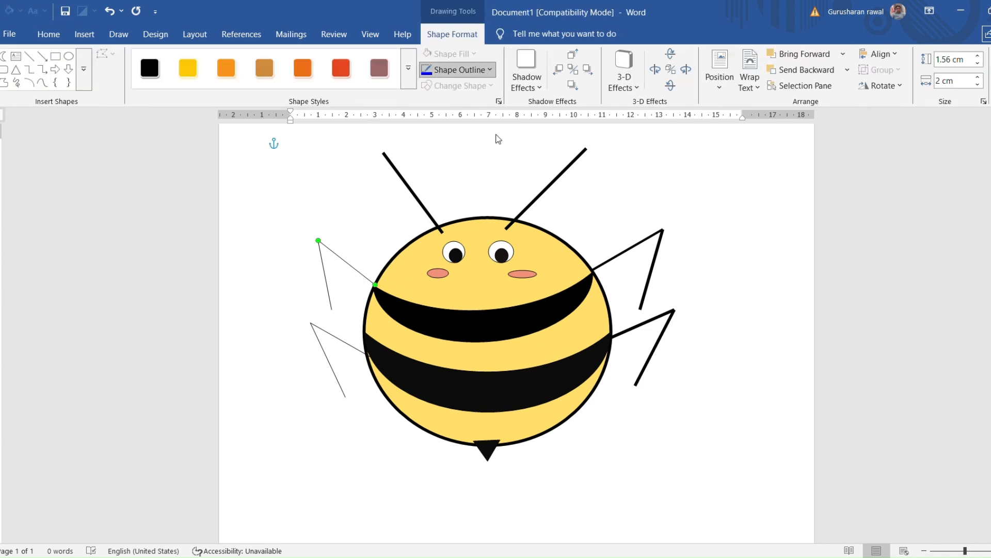
click(525, 328)
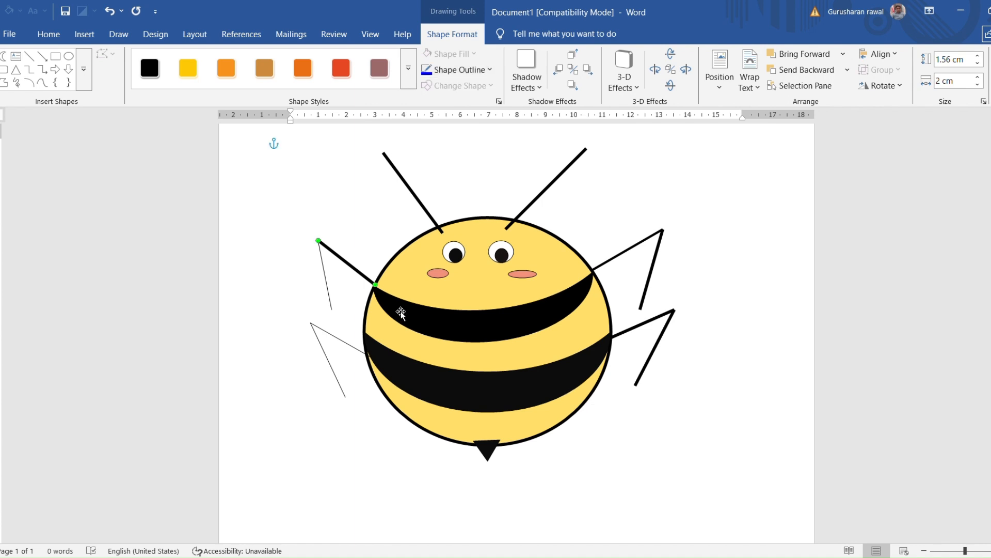
click(333, 299)
click(473, 72)
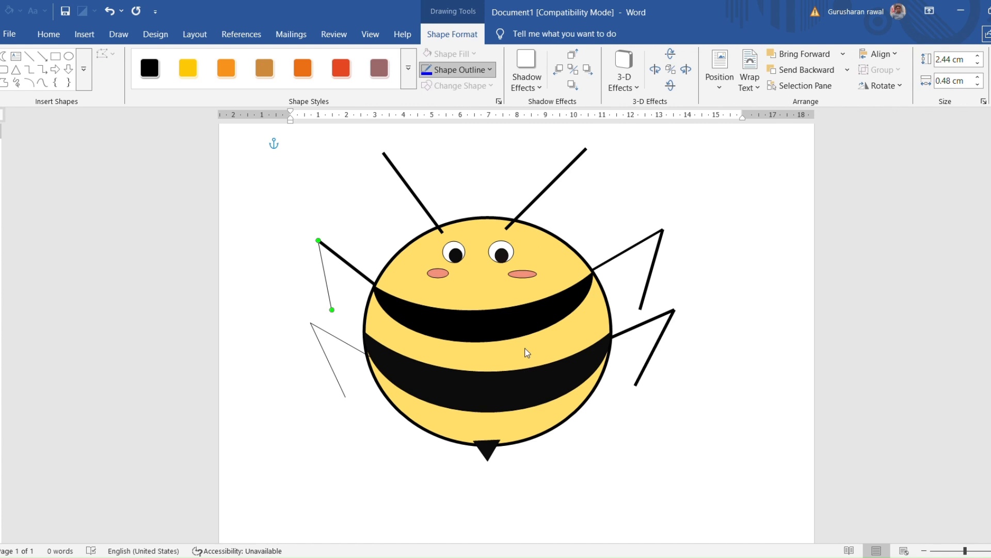
click(654, 416)
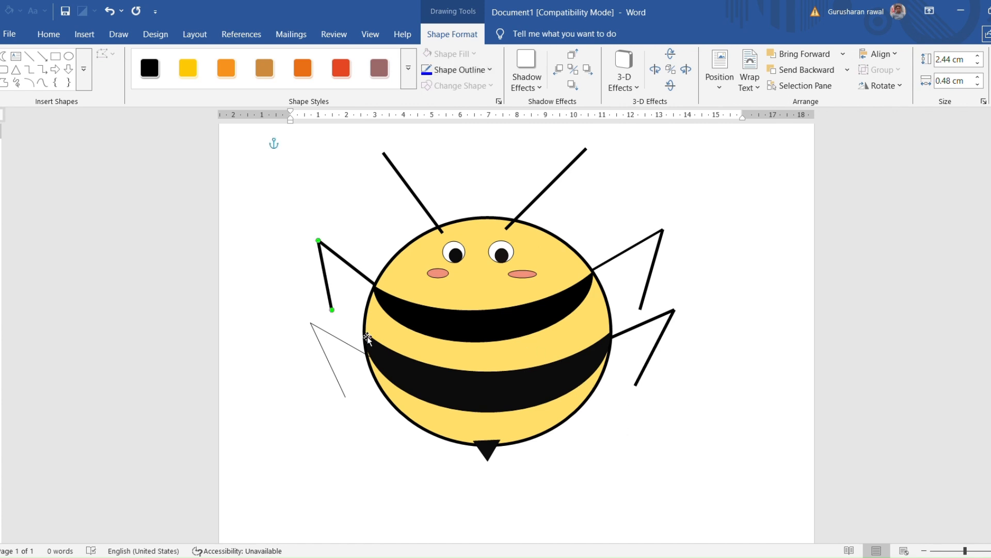
Thicken both line segments of the lower left leg
click(352, 347)
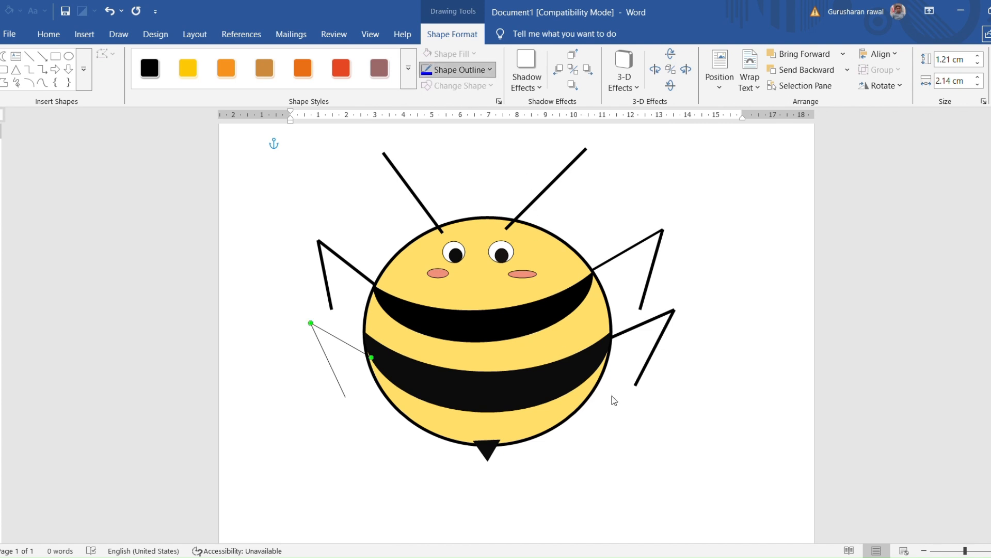
click(650, 413)
click(648, 414)
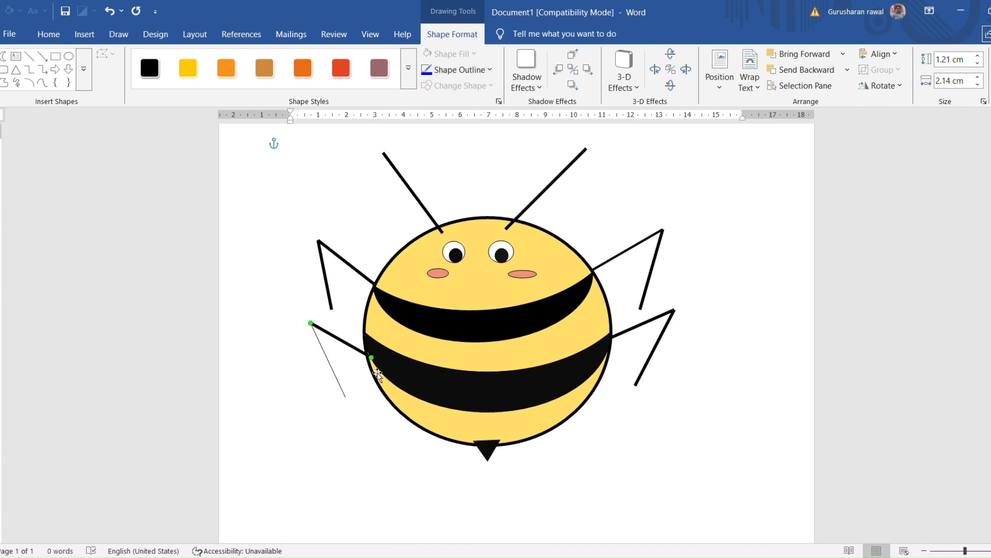
click(334, 375)
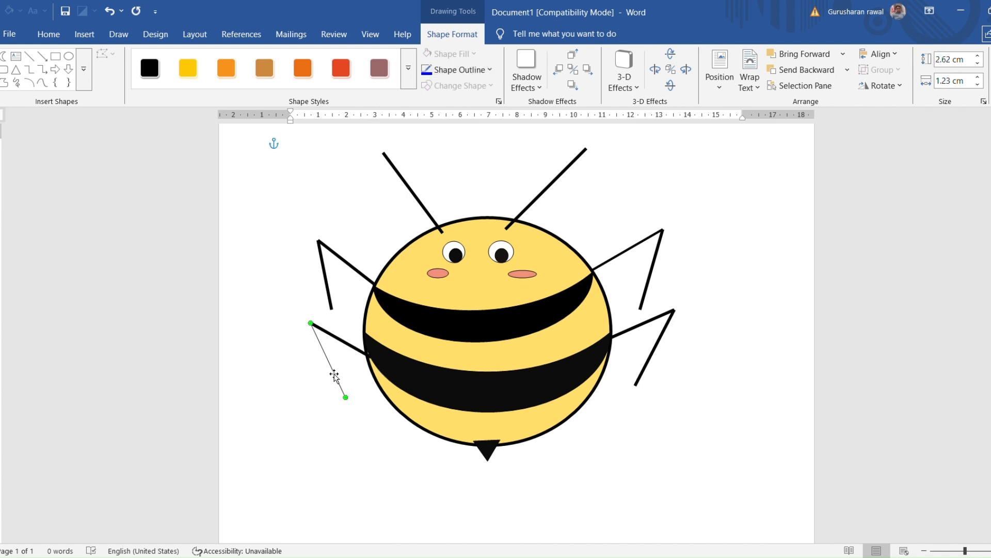
click(476, 71)
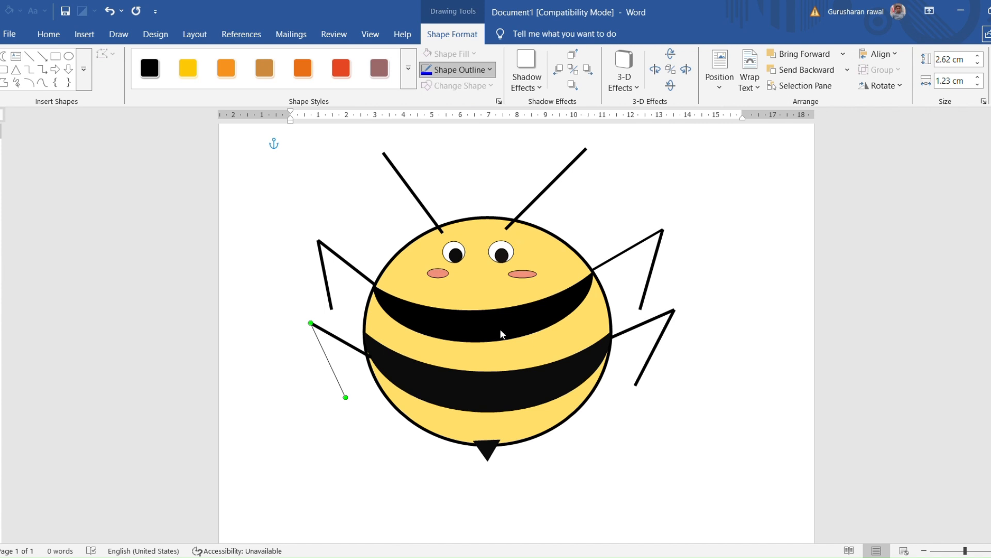
click(676, 413)
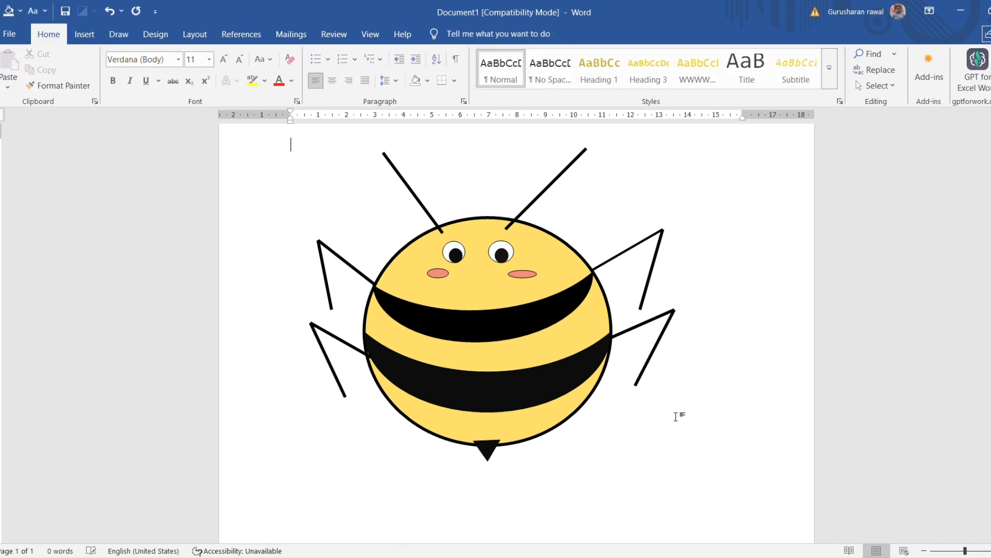
Move both segments of the lower left leg slightly up and outward so the leg meets the body's edge and its segments stay joined
click(344, 345)
drag(345, 347, 337, 343)
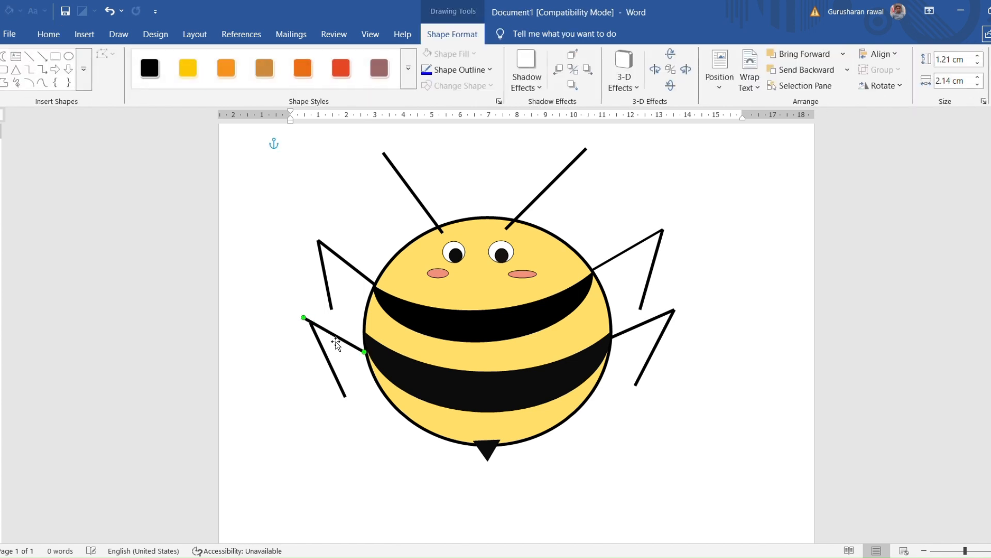
click(334, 375)
drag(335, 375, 327, 368)
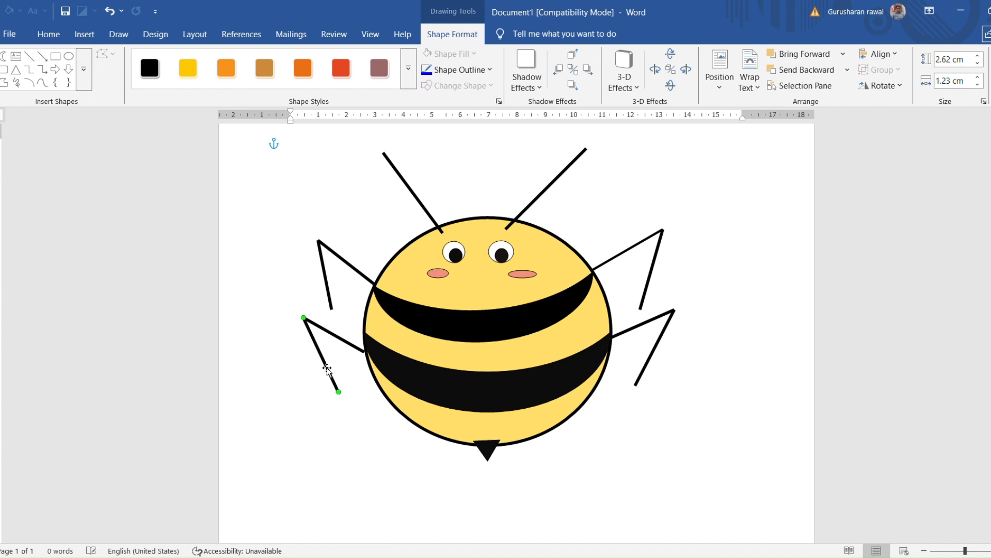
click(362, 350)
drag(361, 350, 365, 351)
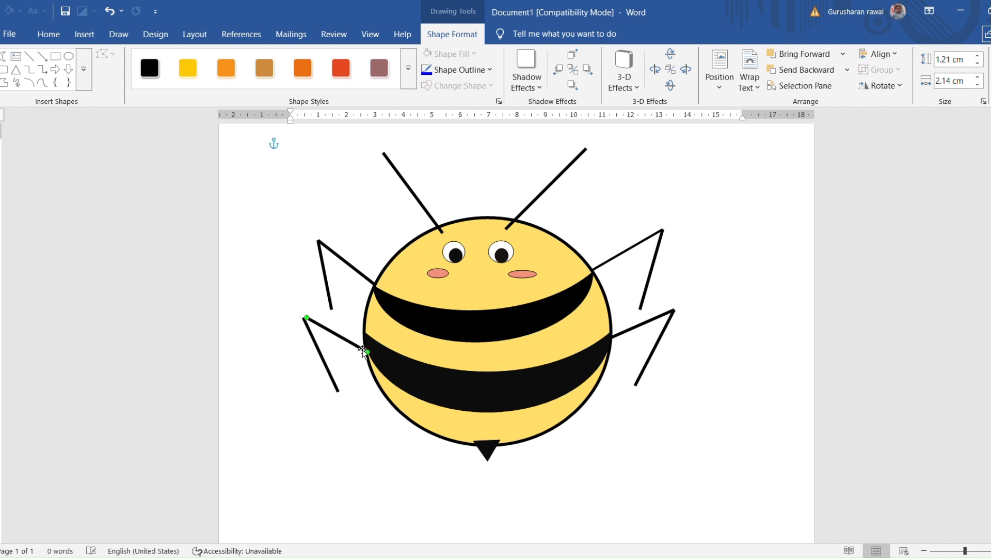
click(329, 361)
drag(325, 363, 328, 363)
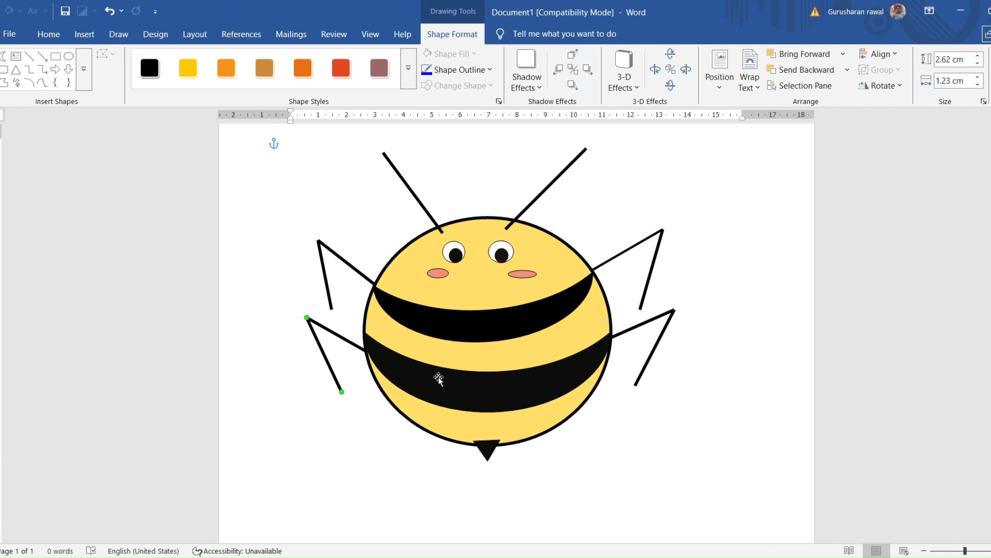
click(382, 447)
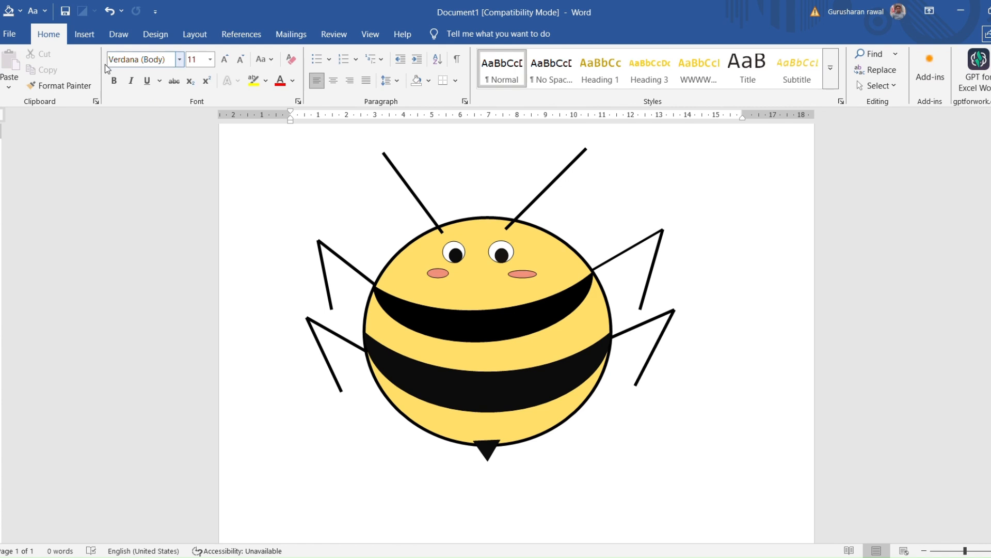
Draw a small oval about 0.25 cm high at the outer tip of each antenna, the right one about 0.35 cm wide and the left about 0.31 cm
click(85, 34)
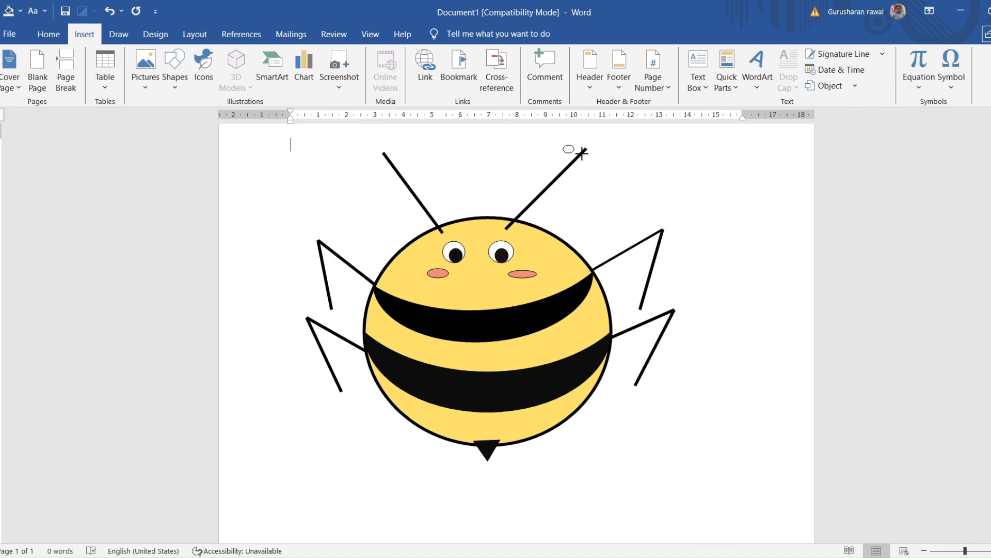
drag(563, 145, 592, 153)
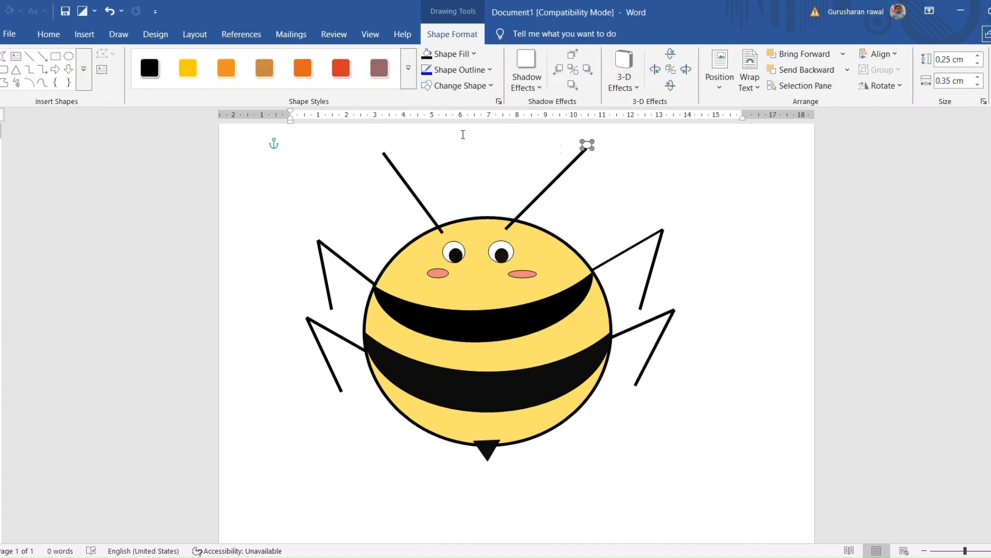
click(69, 56)
drag(332, 177, 386, 152)
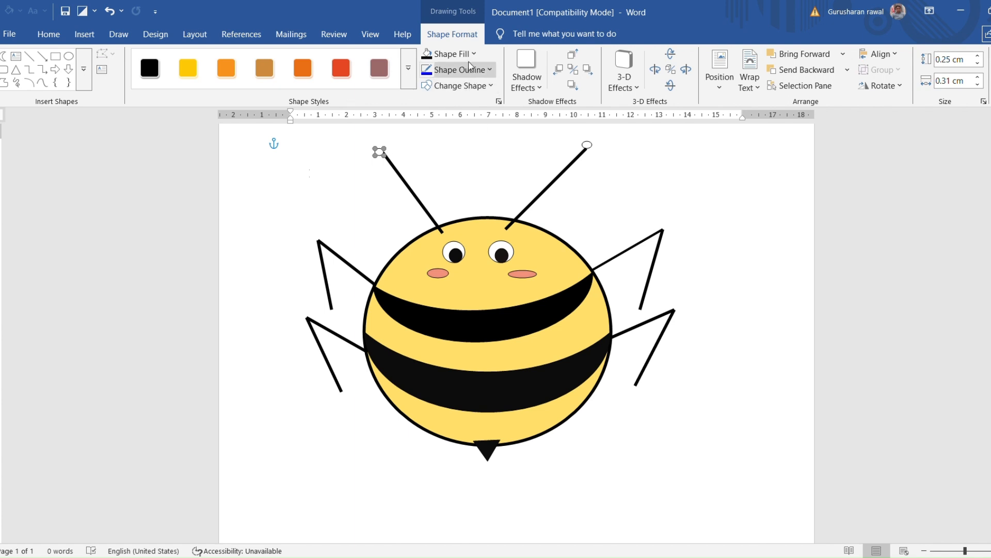
Fill the small oval at the tip of the left antenna with black
click(448, 54)
key(ctrl+z)
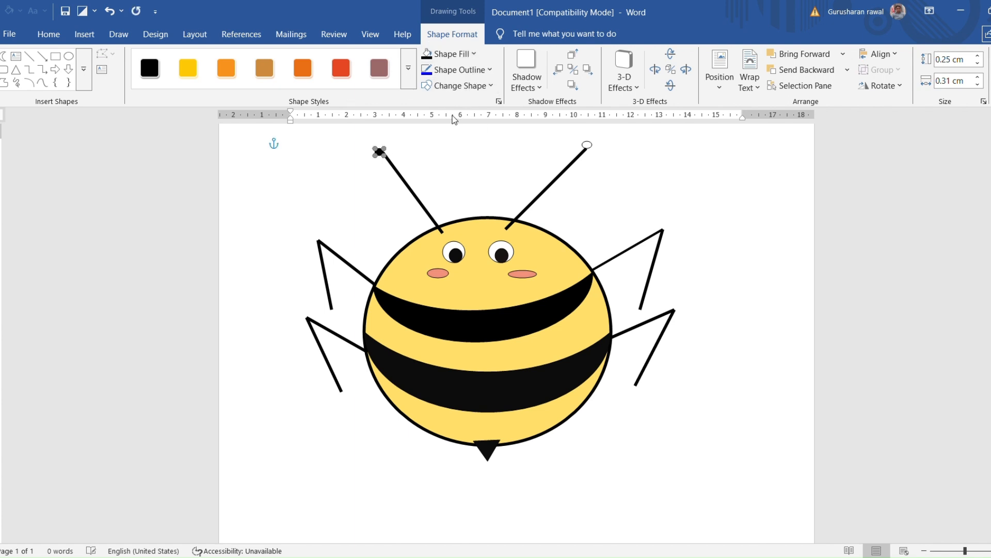
Move the small oval at the right antenna's tip slightly down onto the line end and fill it with black
click(589, 147)
drag(591, 149, 591, 153)
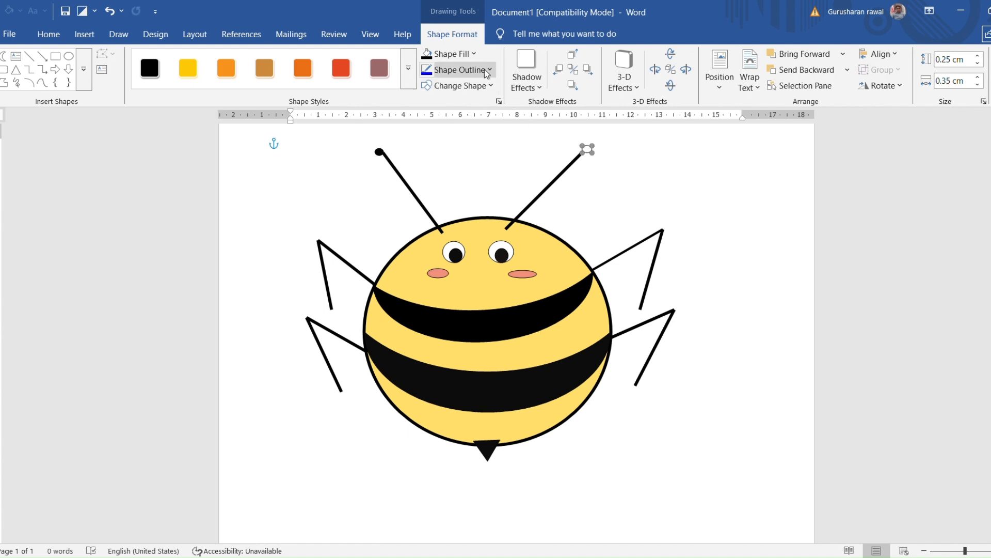
click(473, 53)
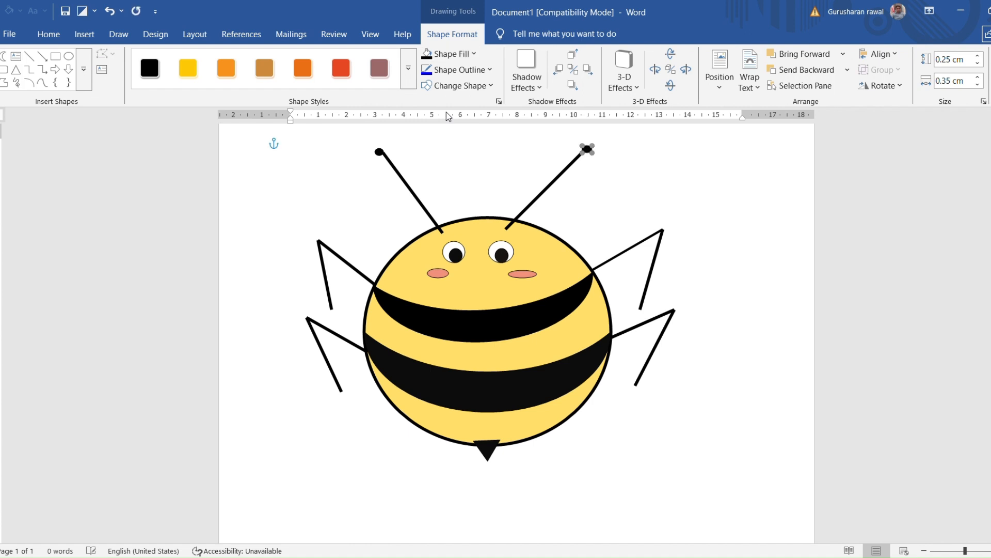
click(653, 175)
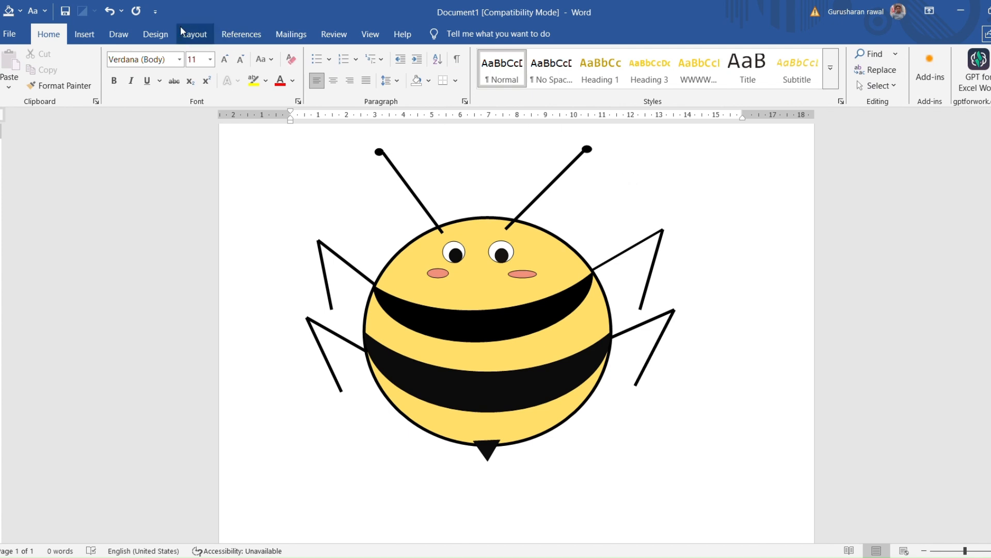
Set the page background colour to light blue
click(156, 35)
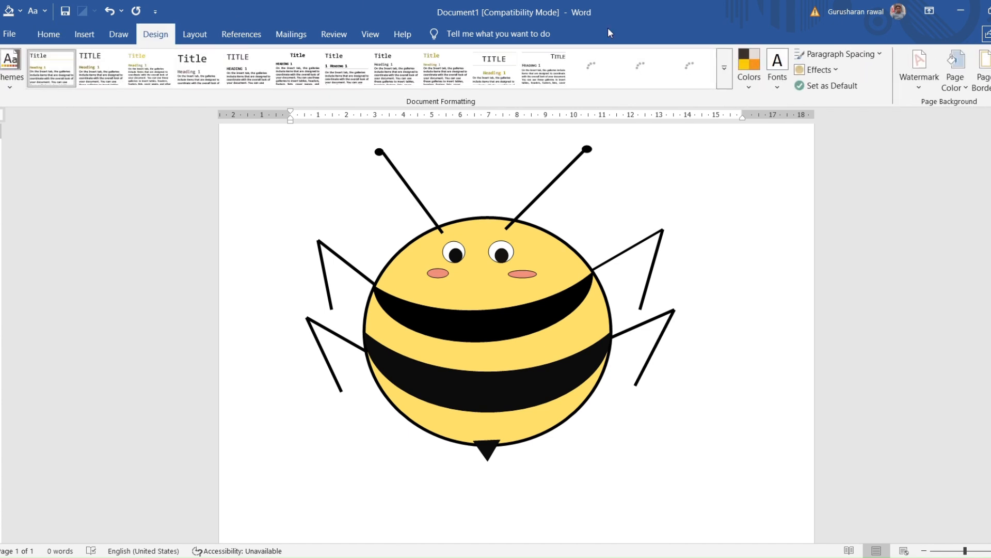
click(957, 65)
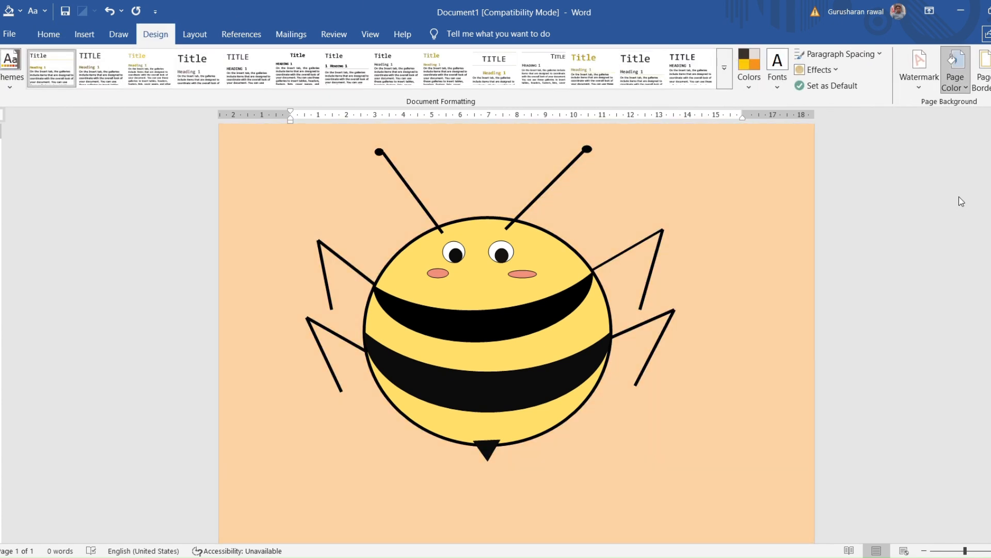
click(935, 201)
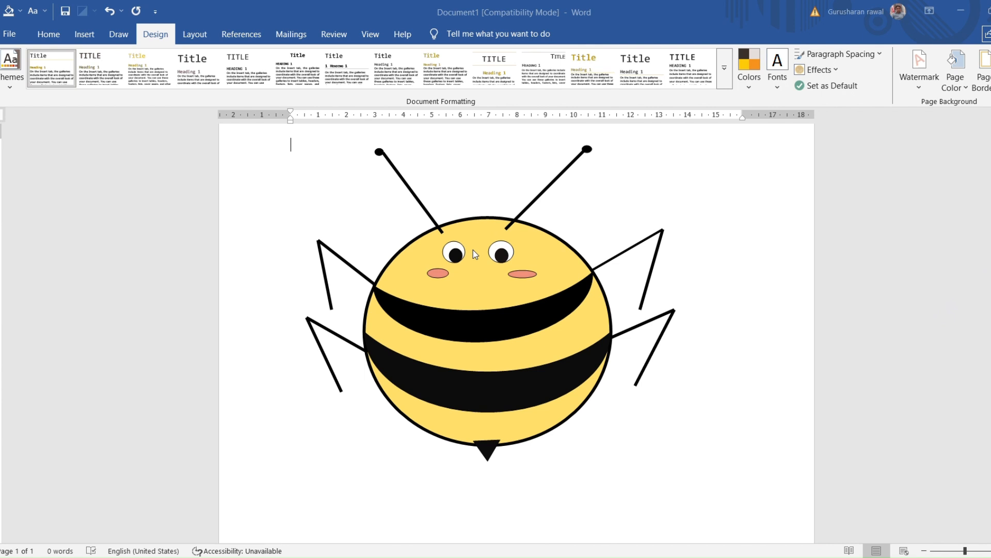
click(588, 180)
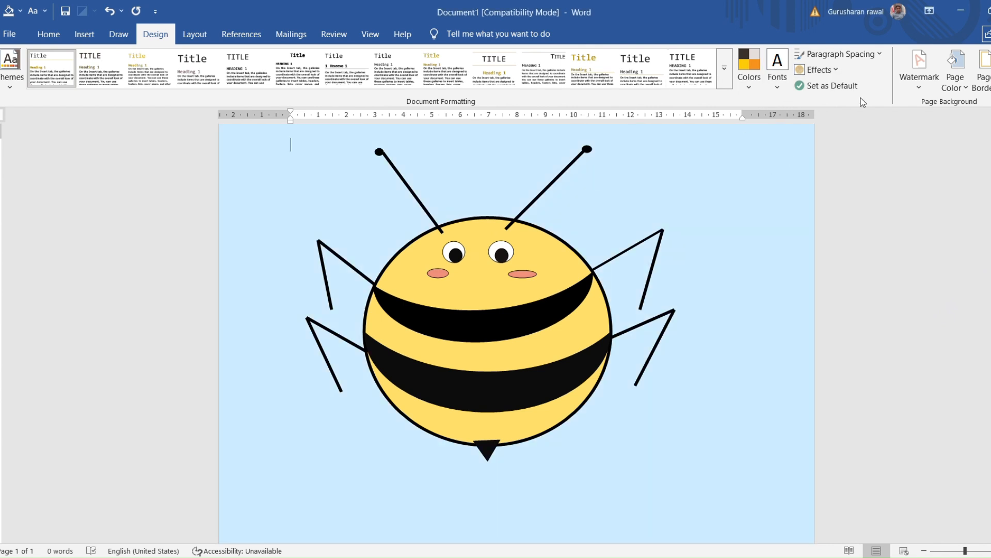
Try horizontal gradients from light blue to dark grey as the page background and return to plain light blue
click(961, 58)
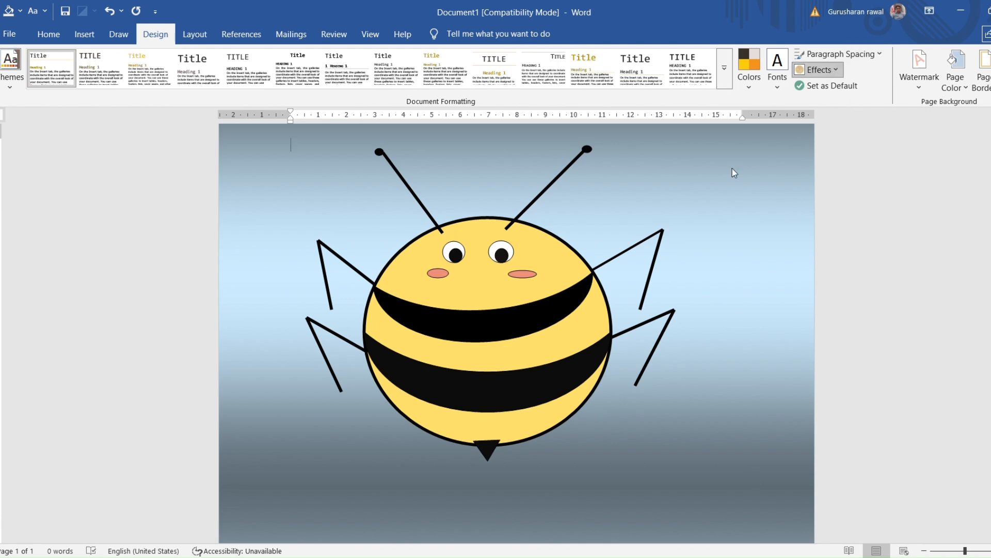
click(953, 62)
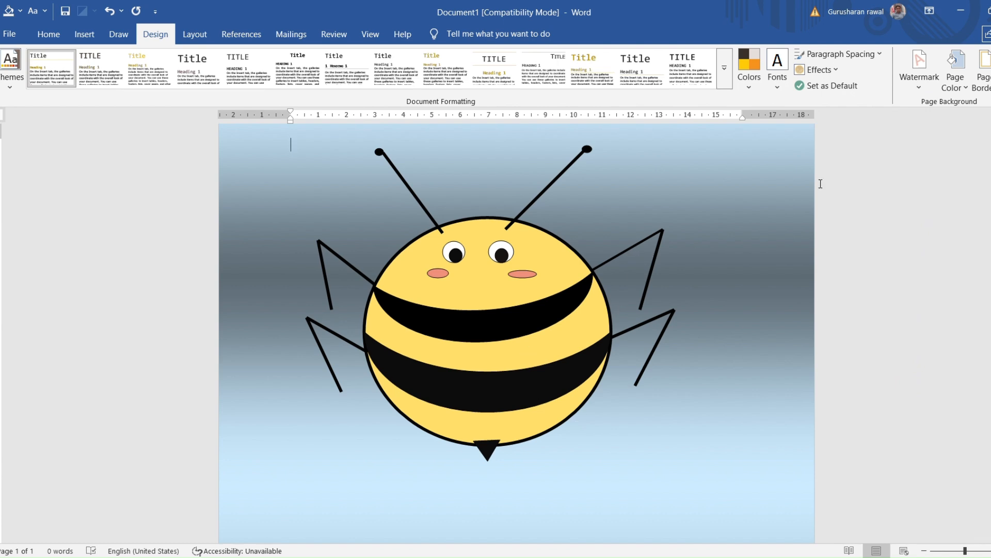
click(960, 54)
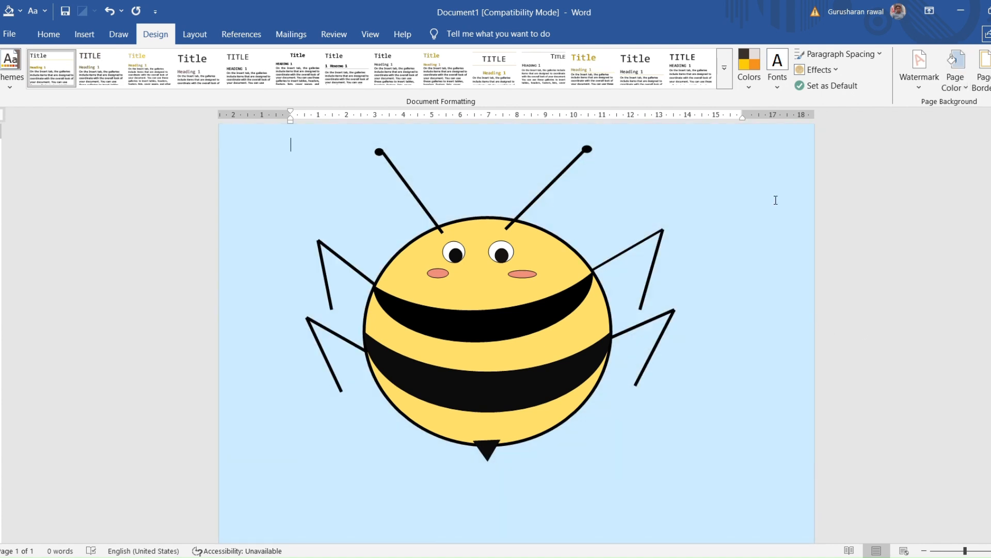
Draw a cloud-shaped thought callout about 2.31 cm high and 3.39 cm wide beyond the right antenna's tip
click(86, 32)
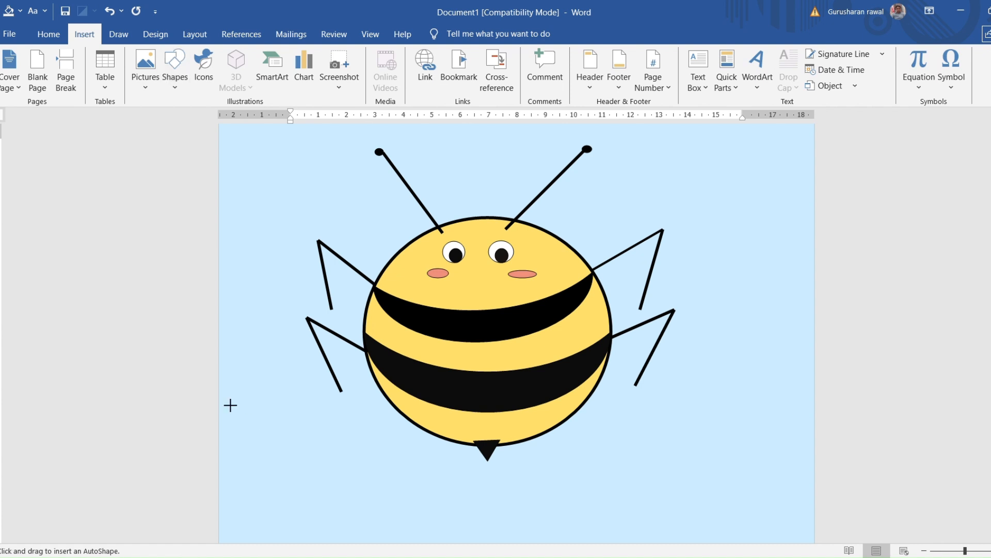
drag(727, 215, 725, 160)
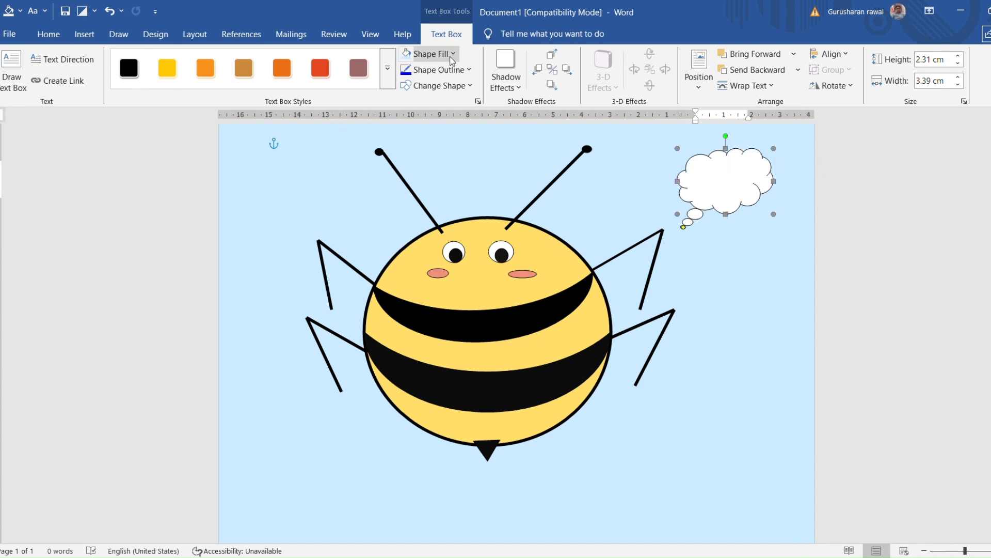
click(433, 54)
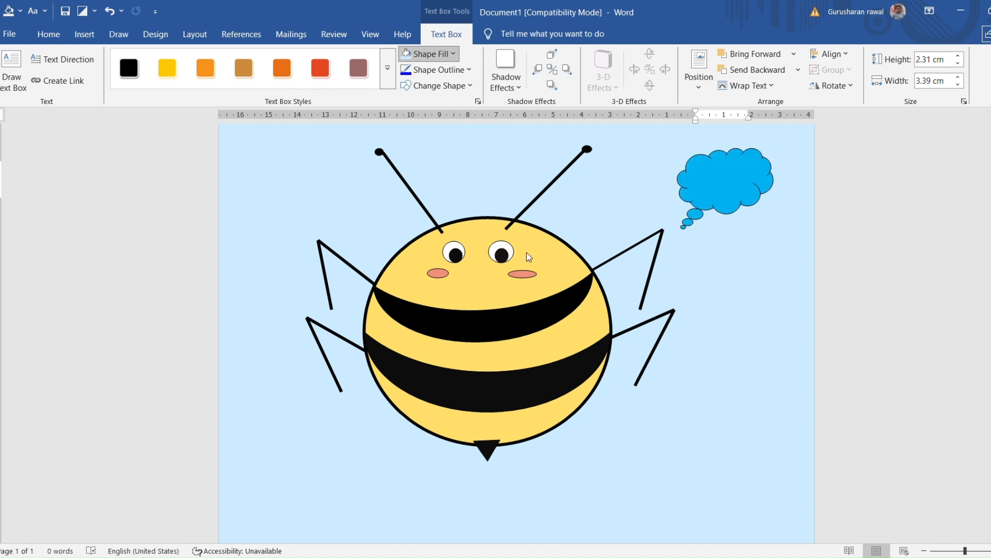
click(784, 390)
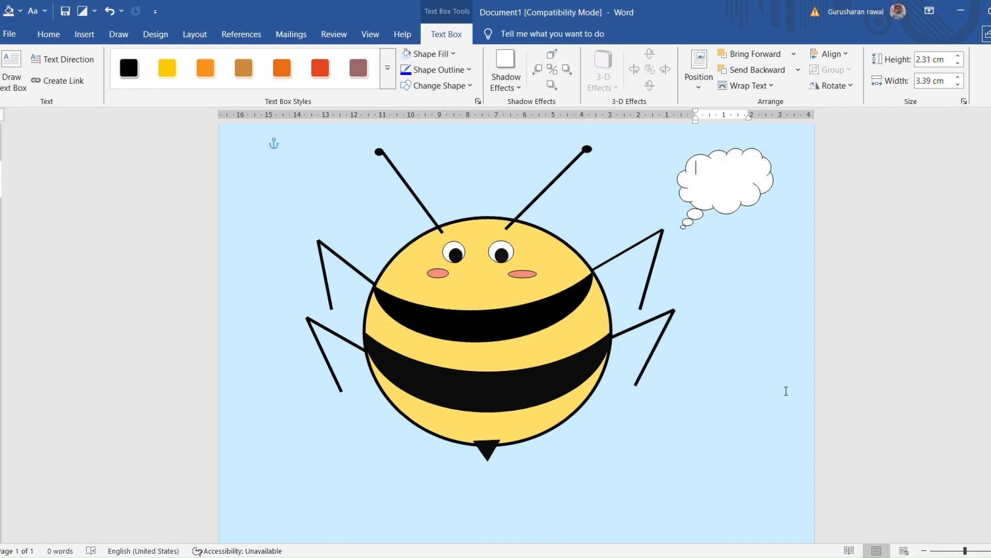
Try to erase the small trailing bubbles of the cloud callout with the Eraser tool
click(49, 34)
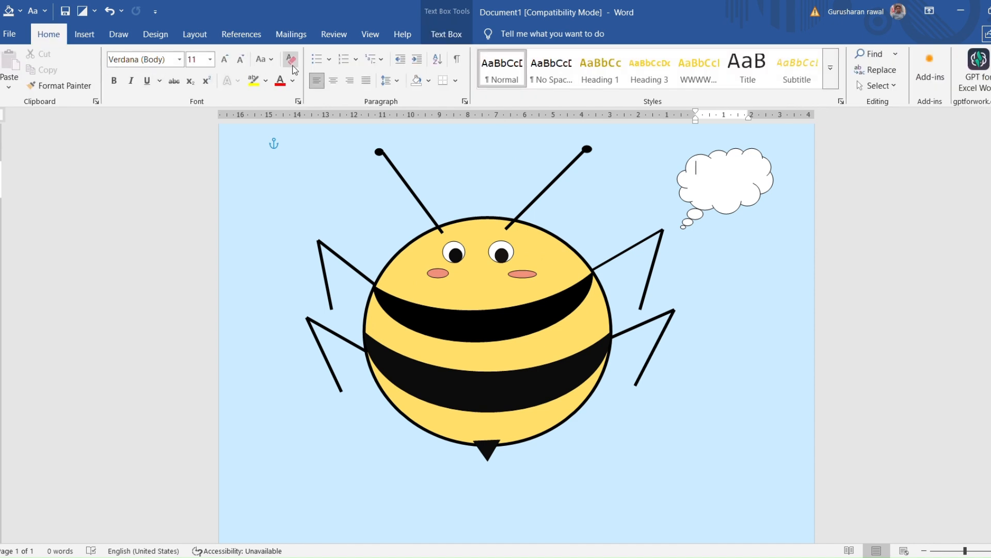
click(85, 34)
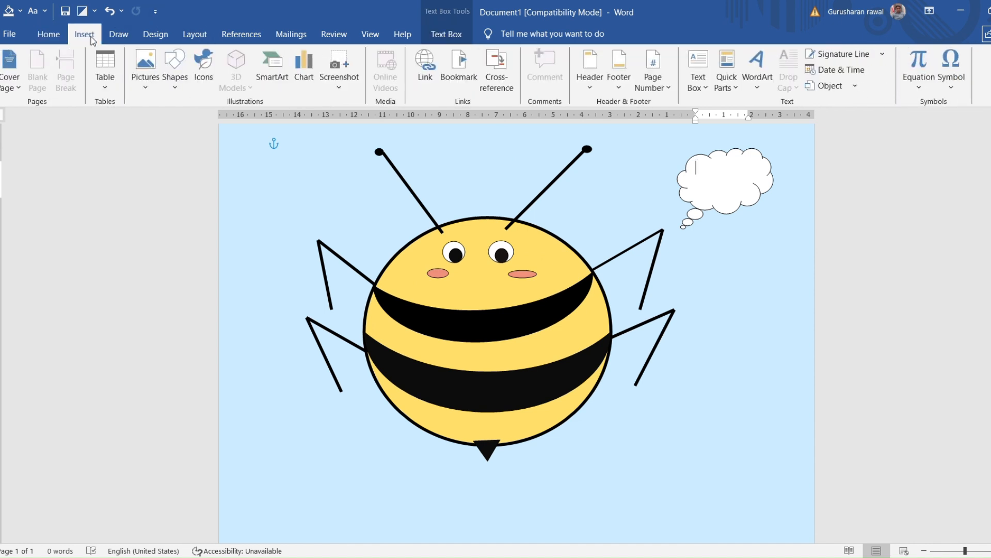
click(195, 35)
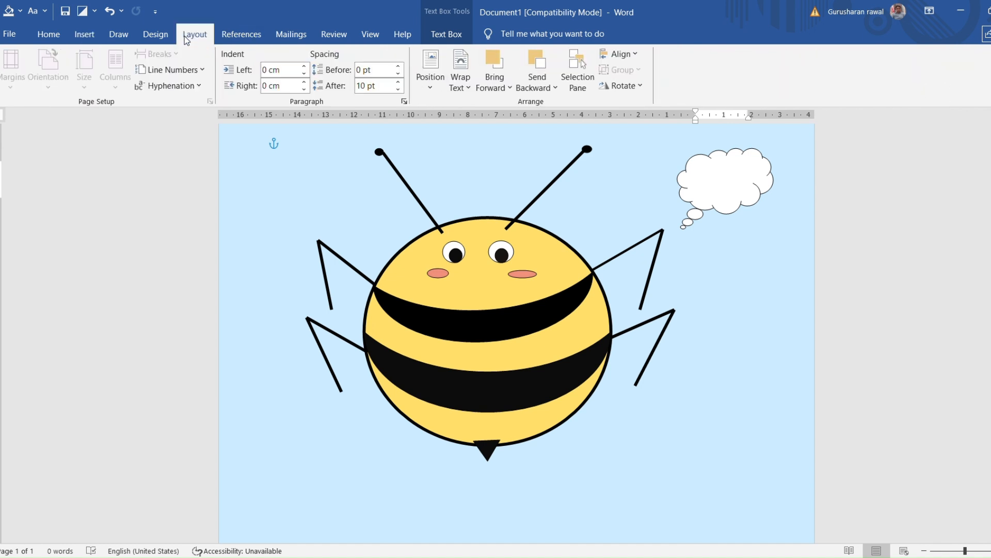
click(167, 35)
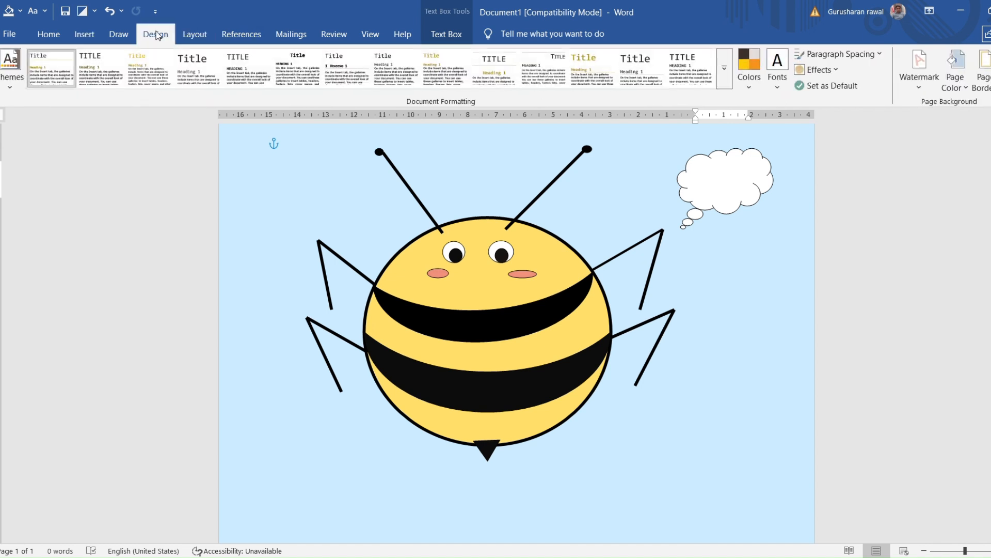
click(127, 35)
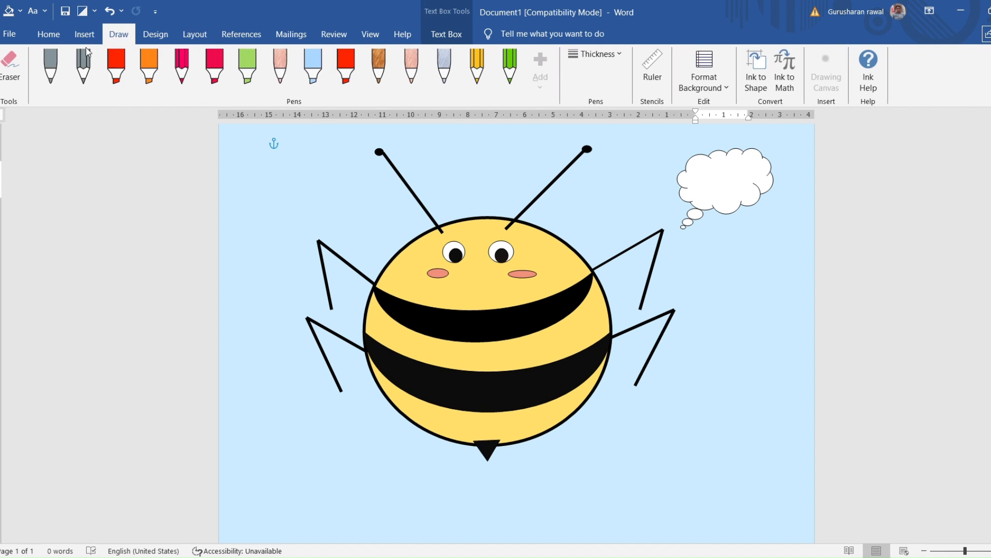
click(11, 67)
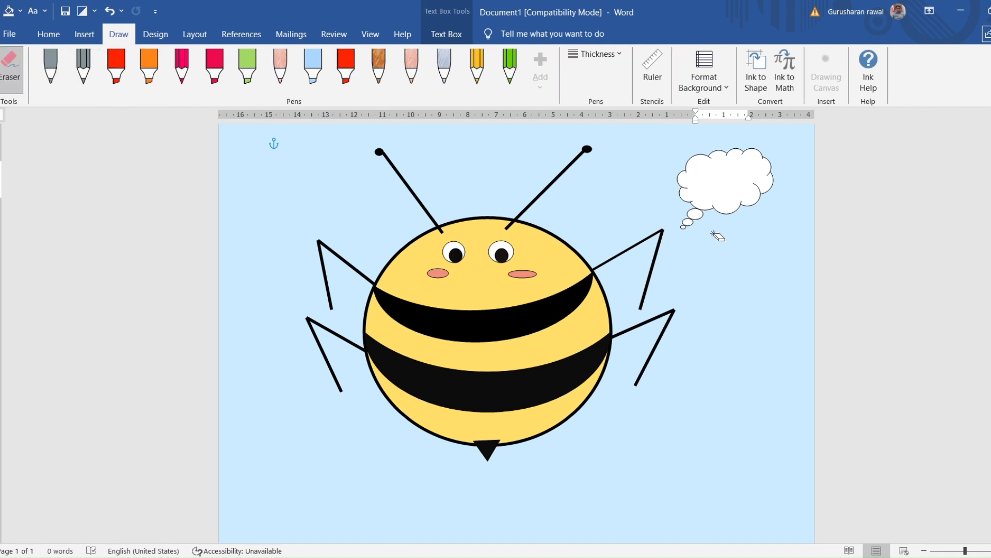
click(693, 217)
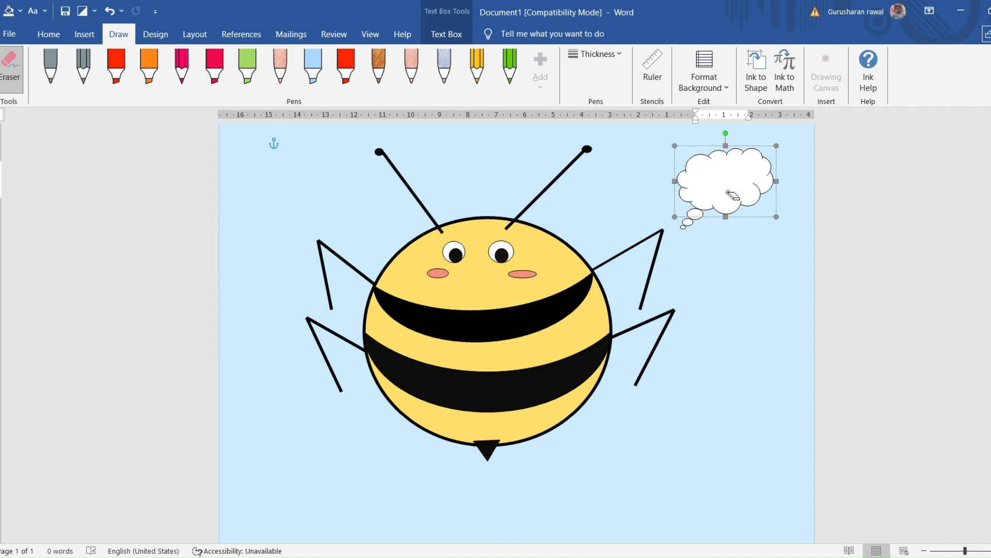
click(11, 67)
click(709, 187)
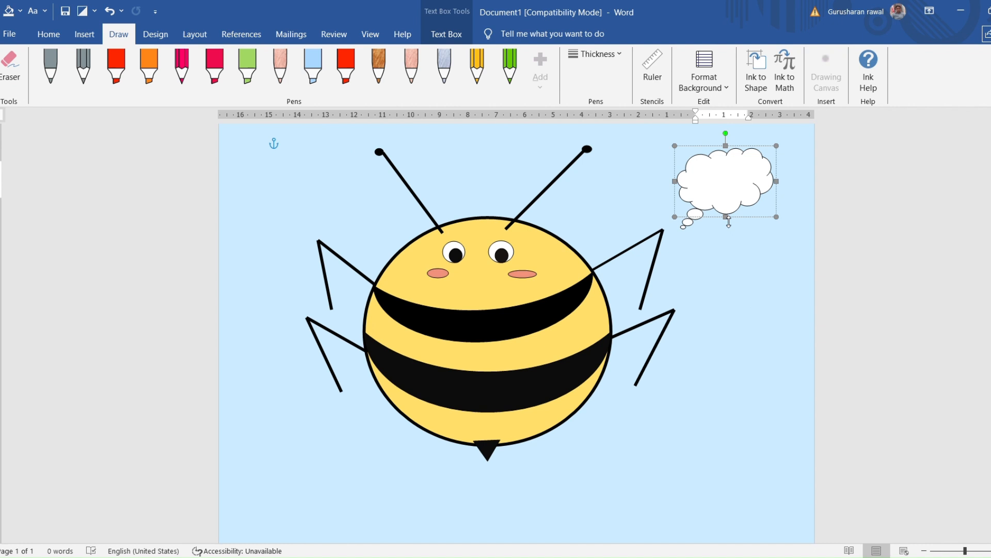
Stretch the cloud callout beside the right antenna downward to a height of about 2.98 cm
drag(728, 221, 738, 237)
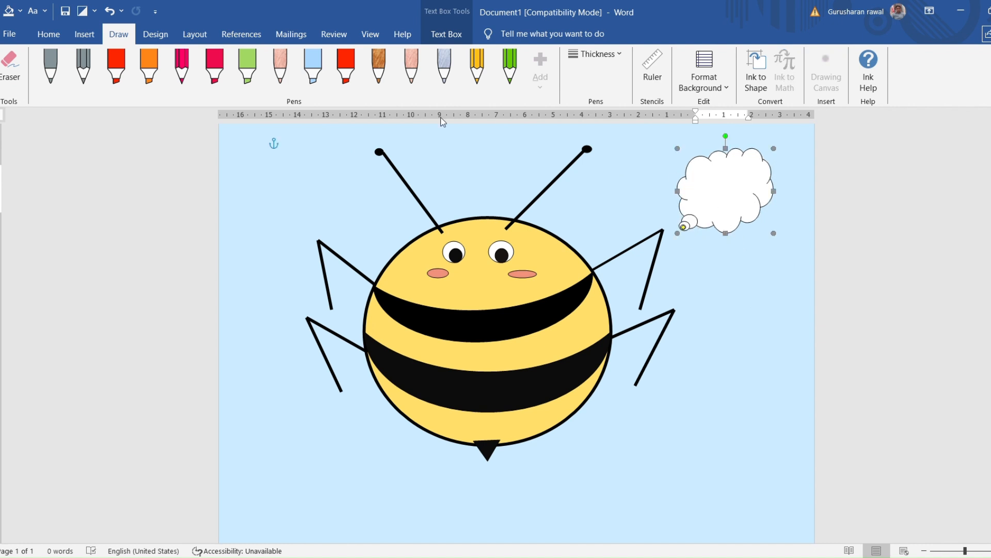
click(84, 34)
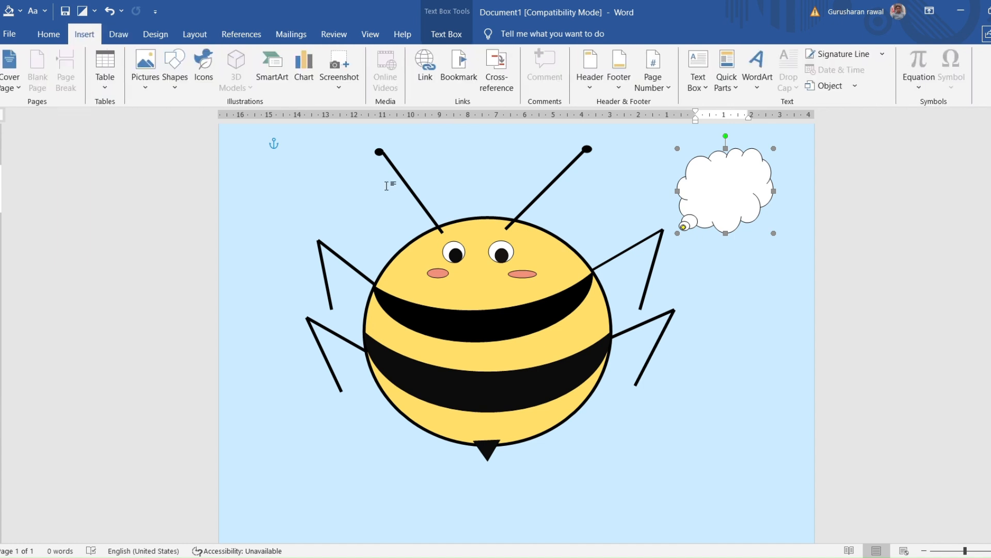
click(746, 183)
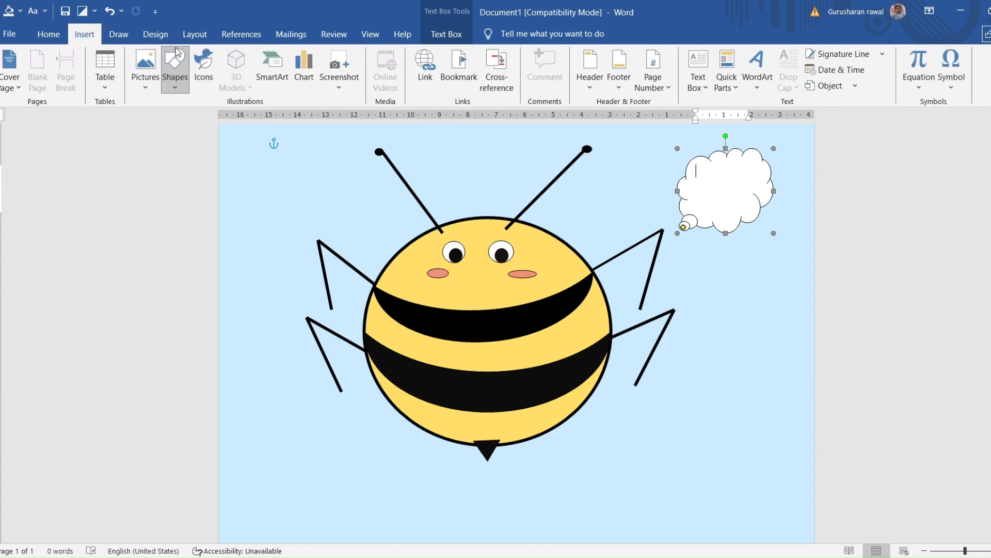
Draw a second cloud callout about 3.91 cm high and 3.93 cm wide beside the left antenna and fill it with light lavender
click(172, 115)
drag(331, 135, 358, 191)
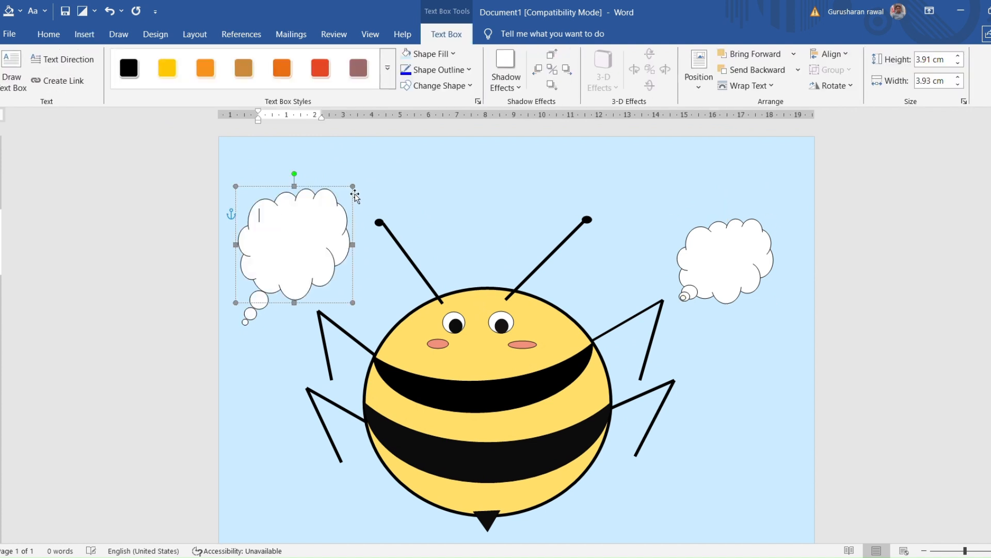
click(431, 58)
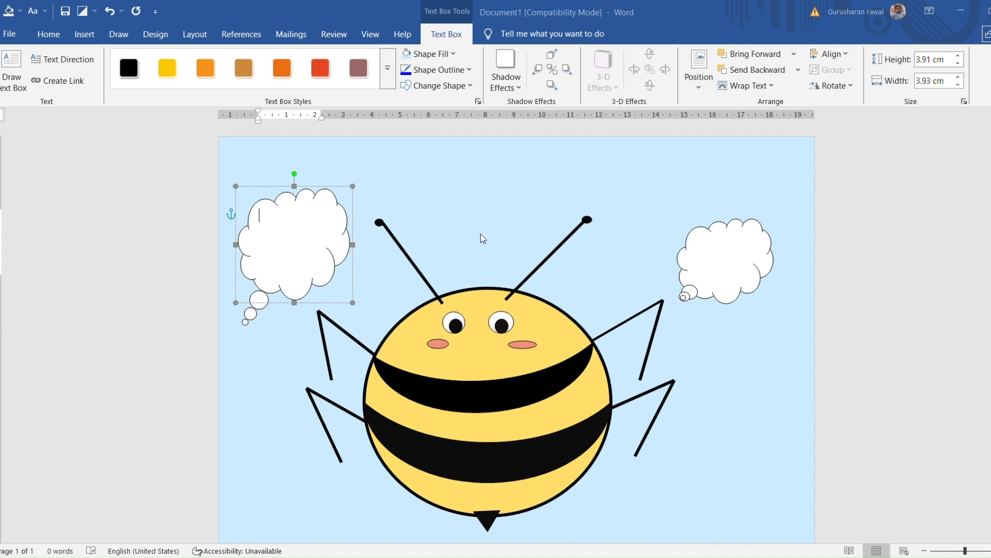
click(609, 179)
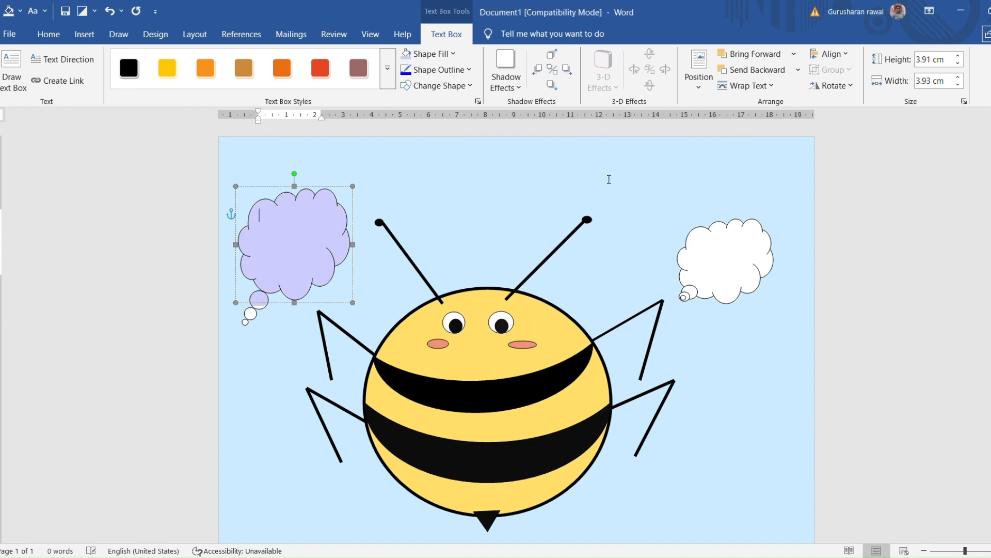
Fill the right cloud callout with light lavender and enlarge it to about 3.71 cm high and 3.89 cm wide
click(735, 246)
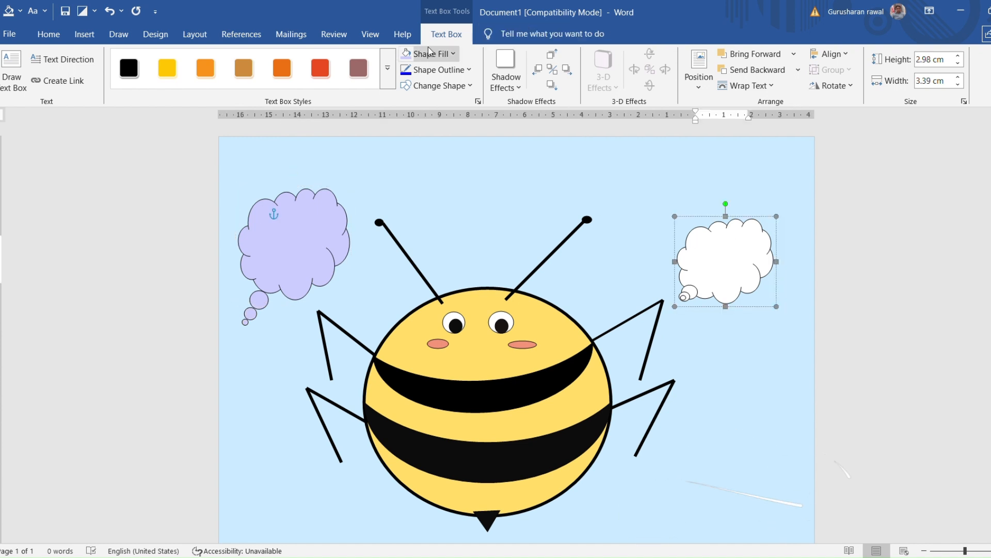
click(412, 55)
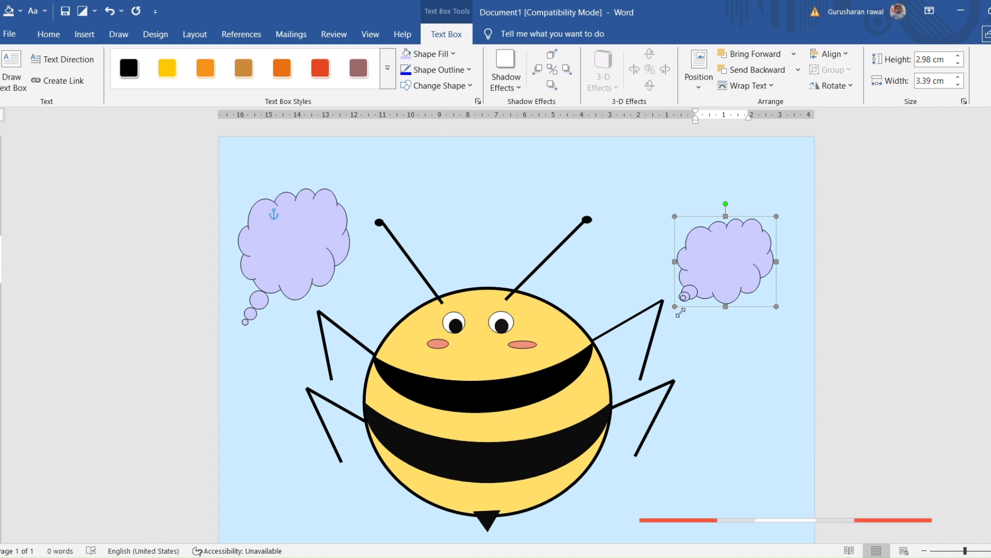
click(669, 335)
key(ctrl+y)
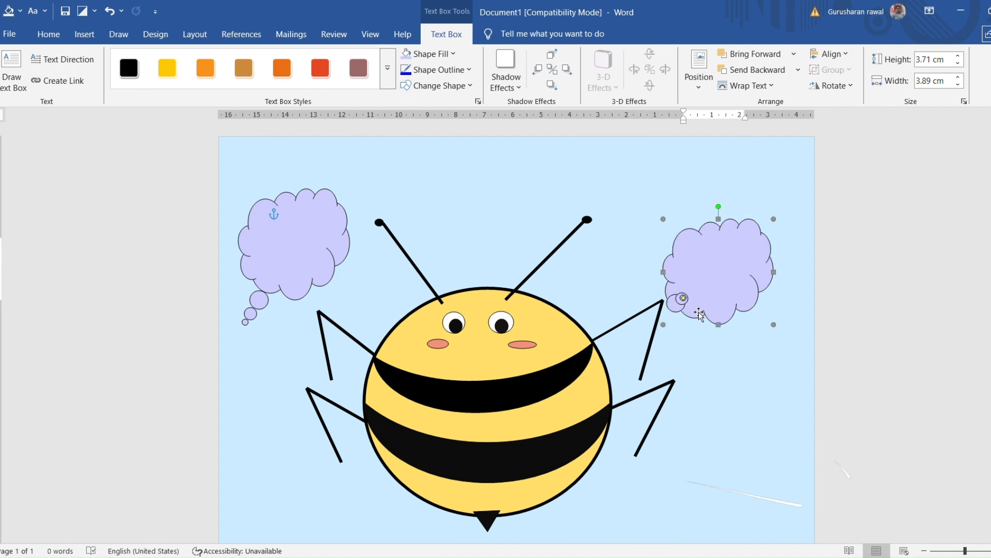
Pull the right cloud's trailing bubbles out below its lower left edge and move both clouds upward and slightly to the right
drag(683, 298, 668, 342)
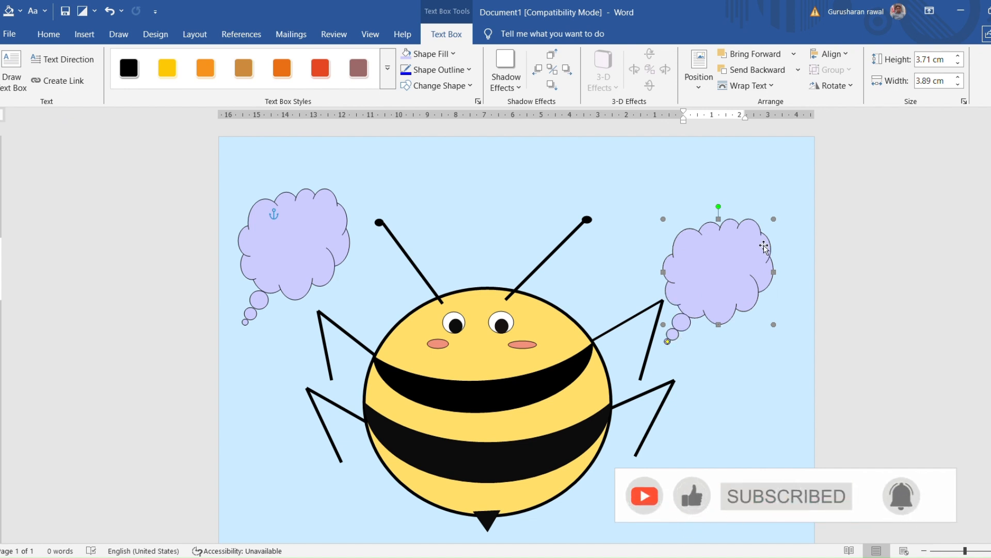
drag(764, 248, 781, 179)
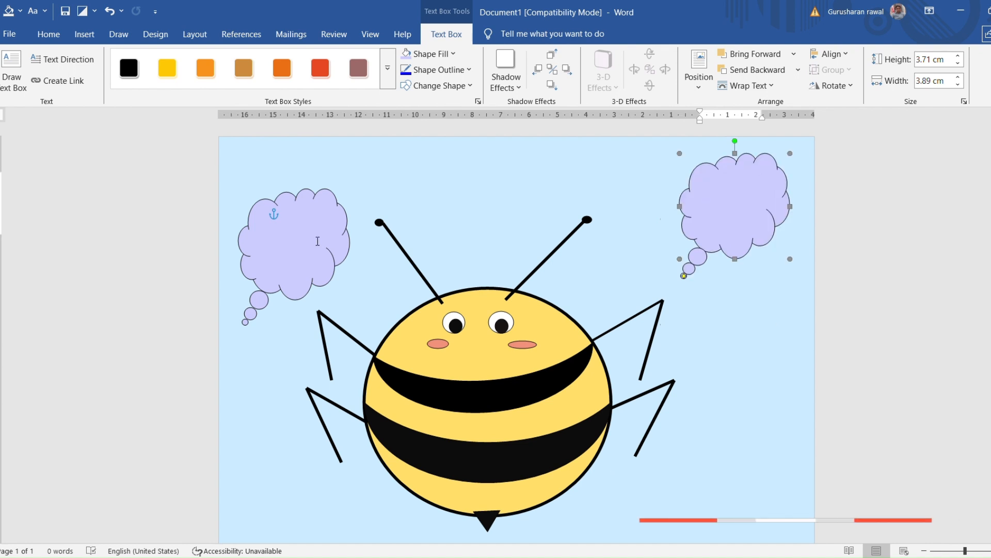
click(276, 250)
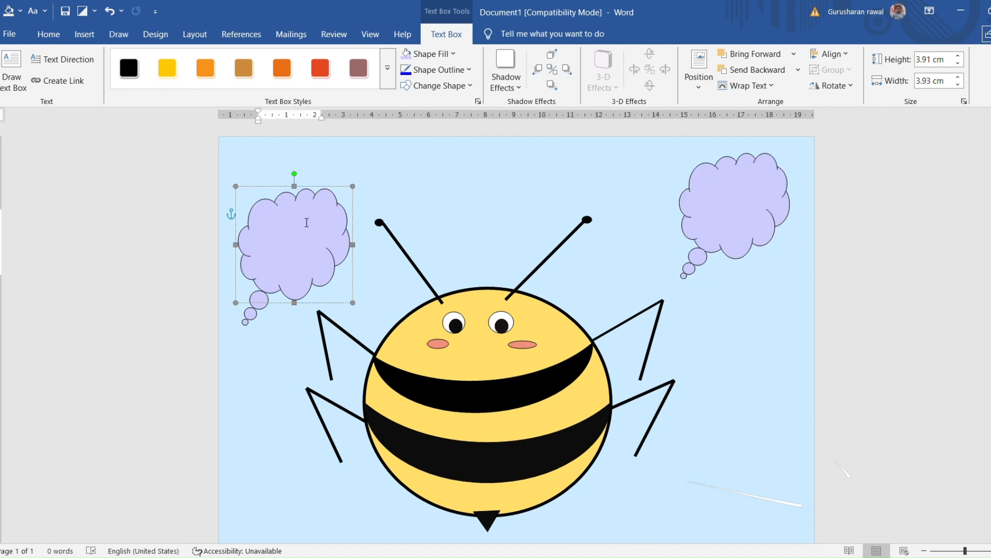
drag(301, 205, 304, 195)
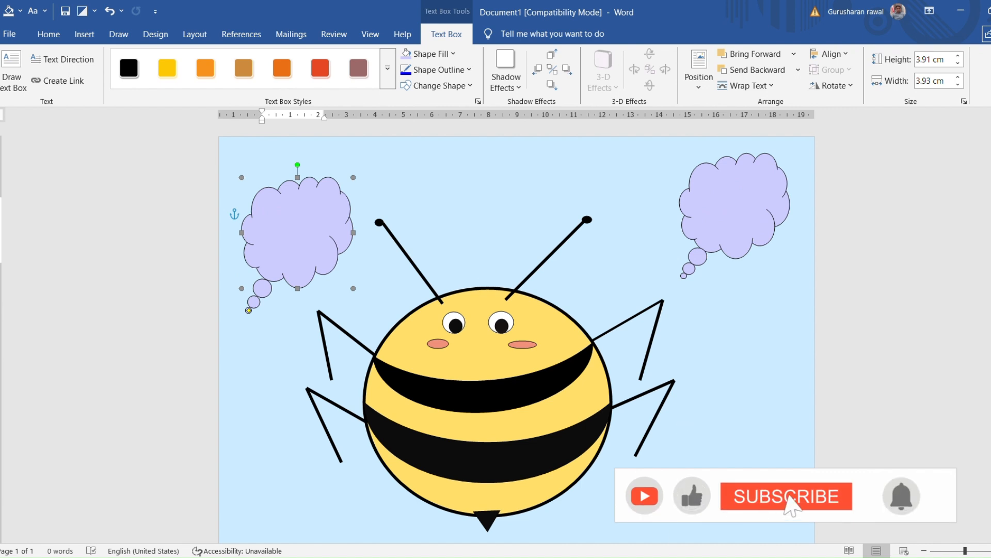
scroll(516, 339, down, 1)
scroll(517, 338, up, 1)
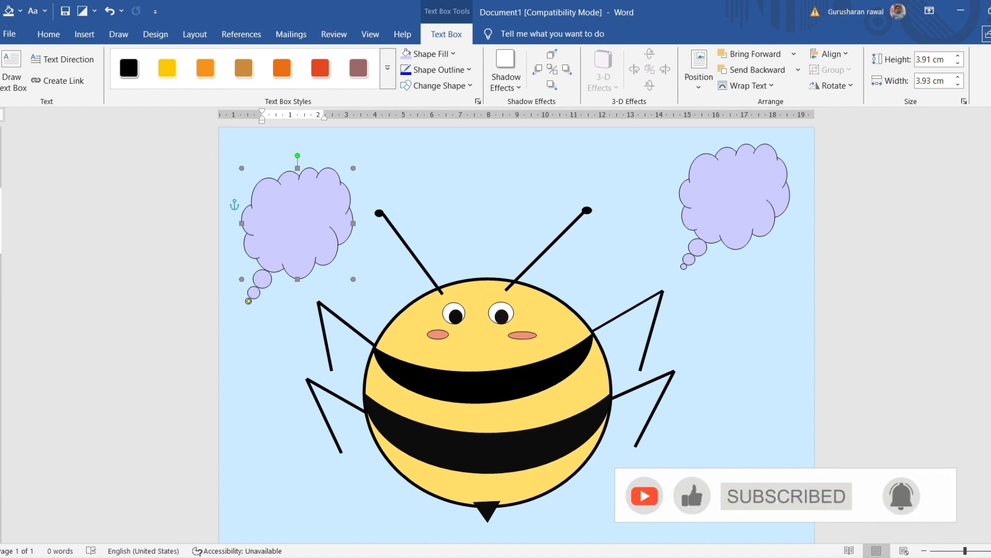